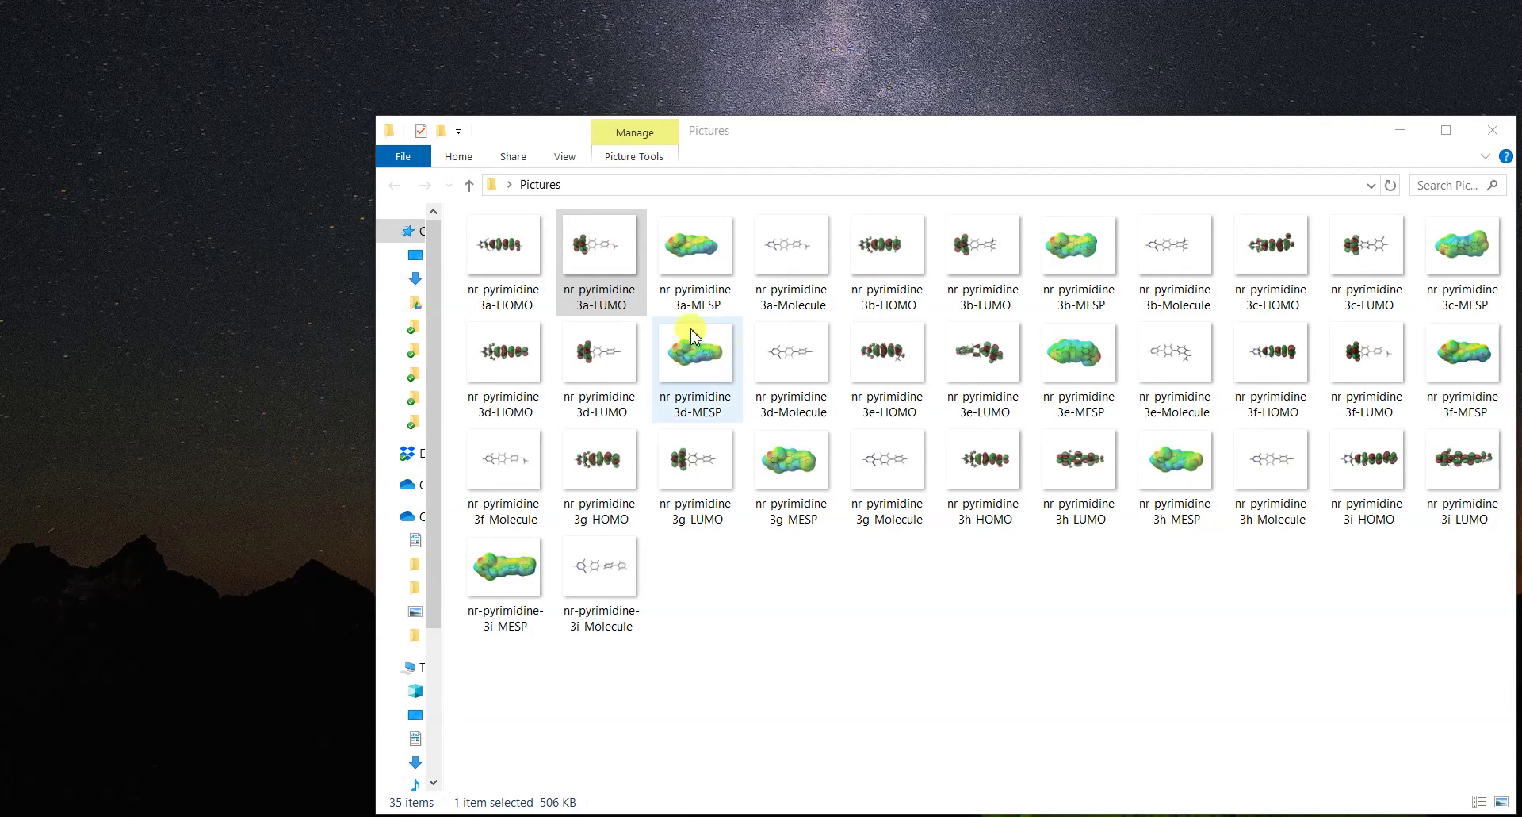
Open nr-pyrimidine-3a-HOMO from the Pictures folder in Windows Photo Viewer.
click(515, 264)
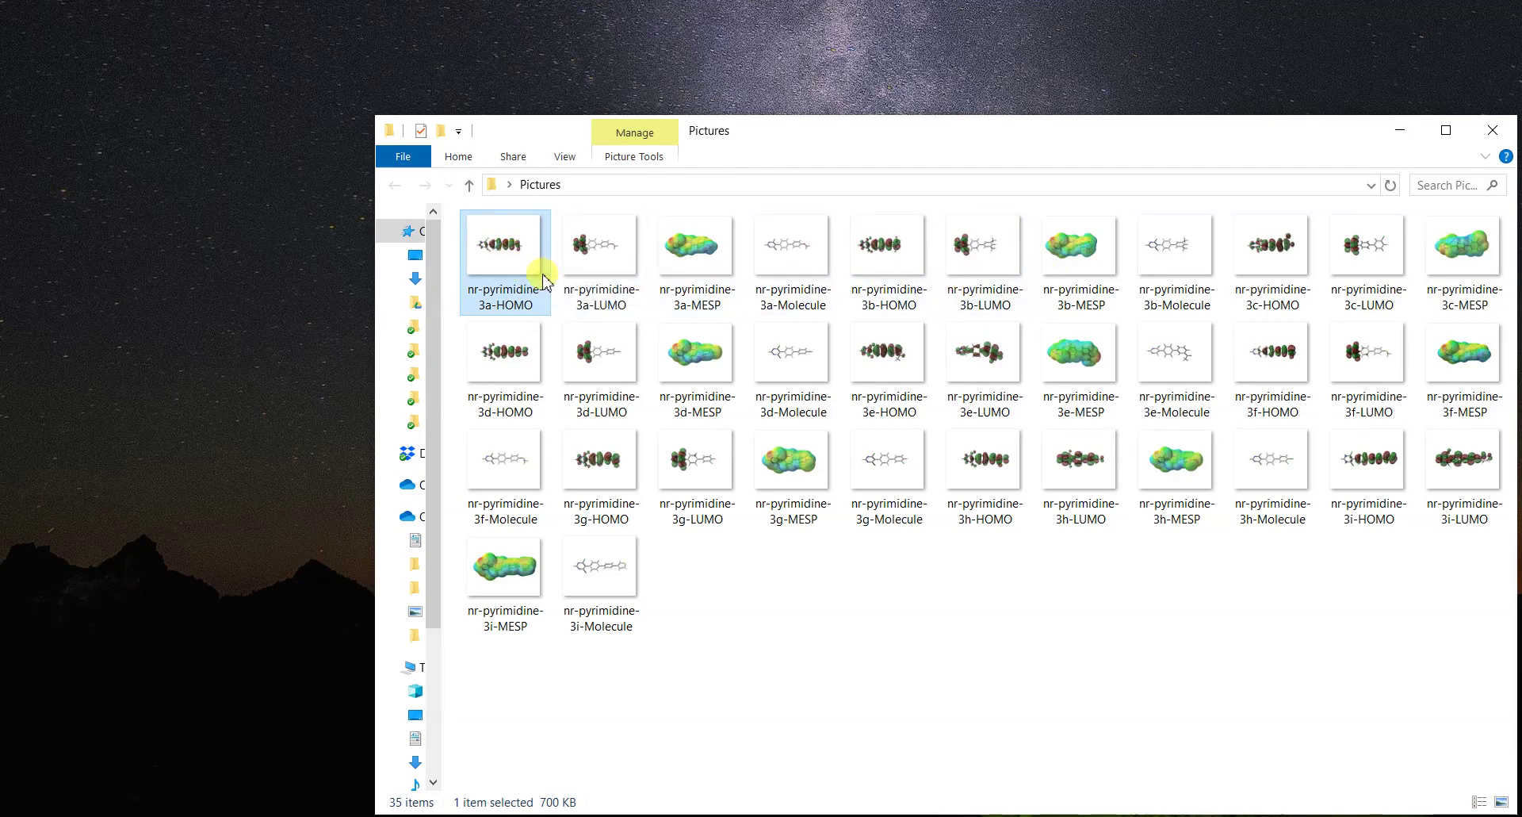
double_click(544, 280)
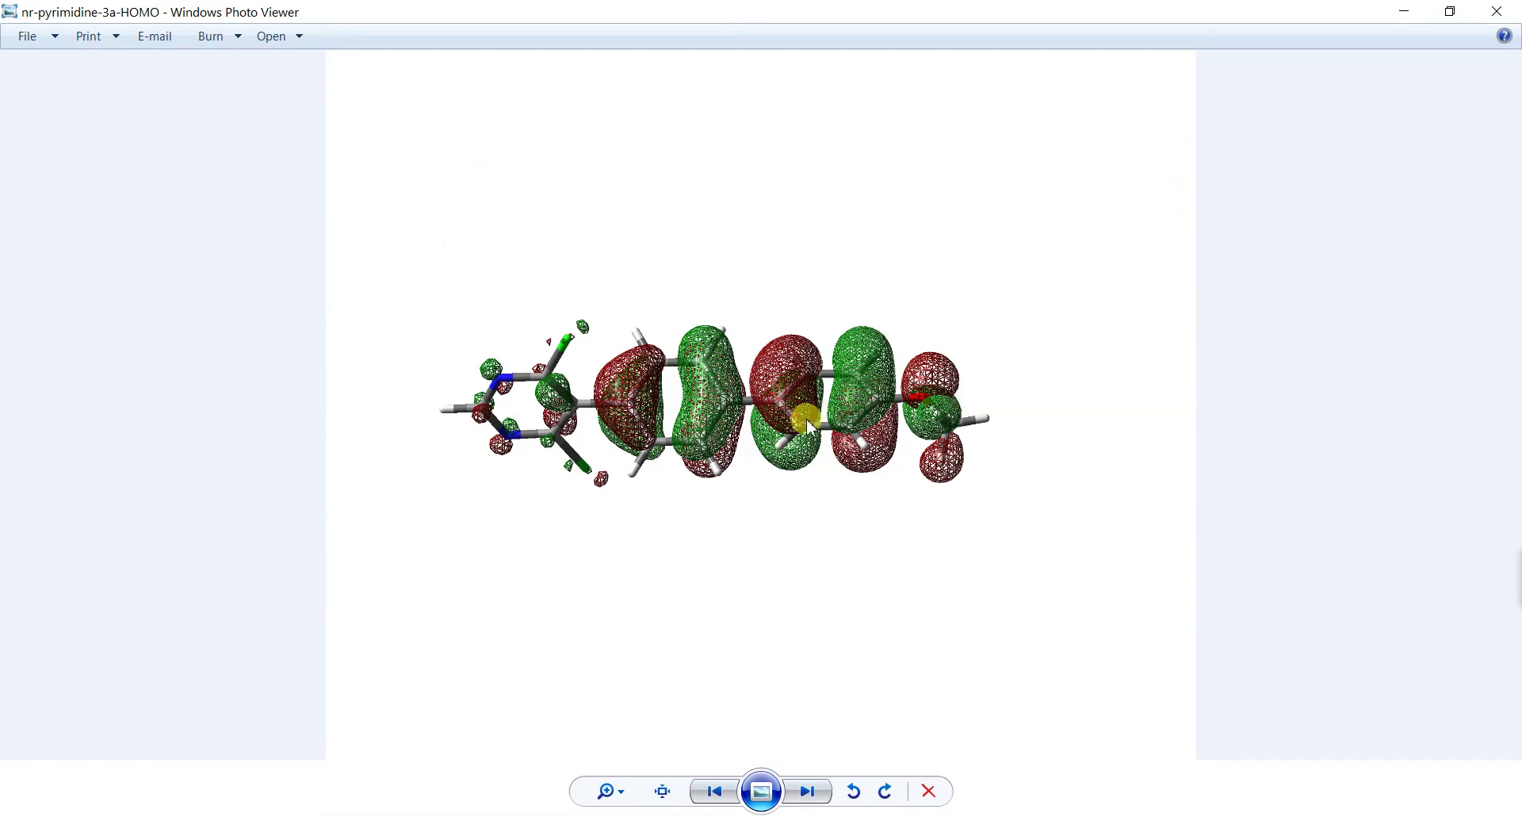
Advance two images to nr-pyrimidine-3a-MESP, then close Windows Photo Viewer.
click(819, 795)
click(822, 797)
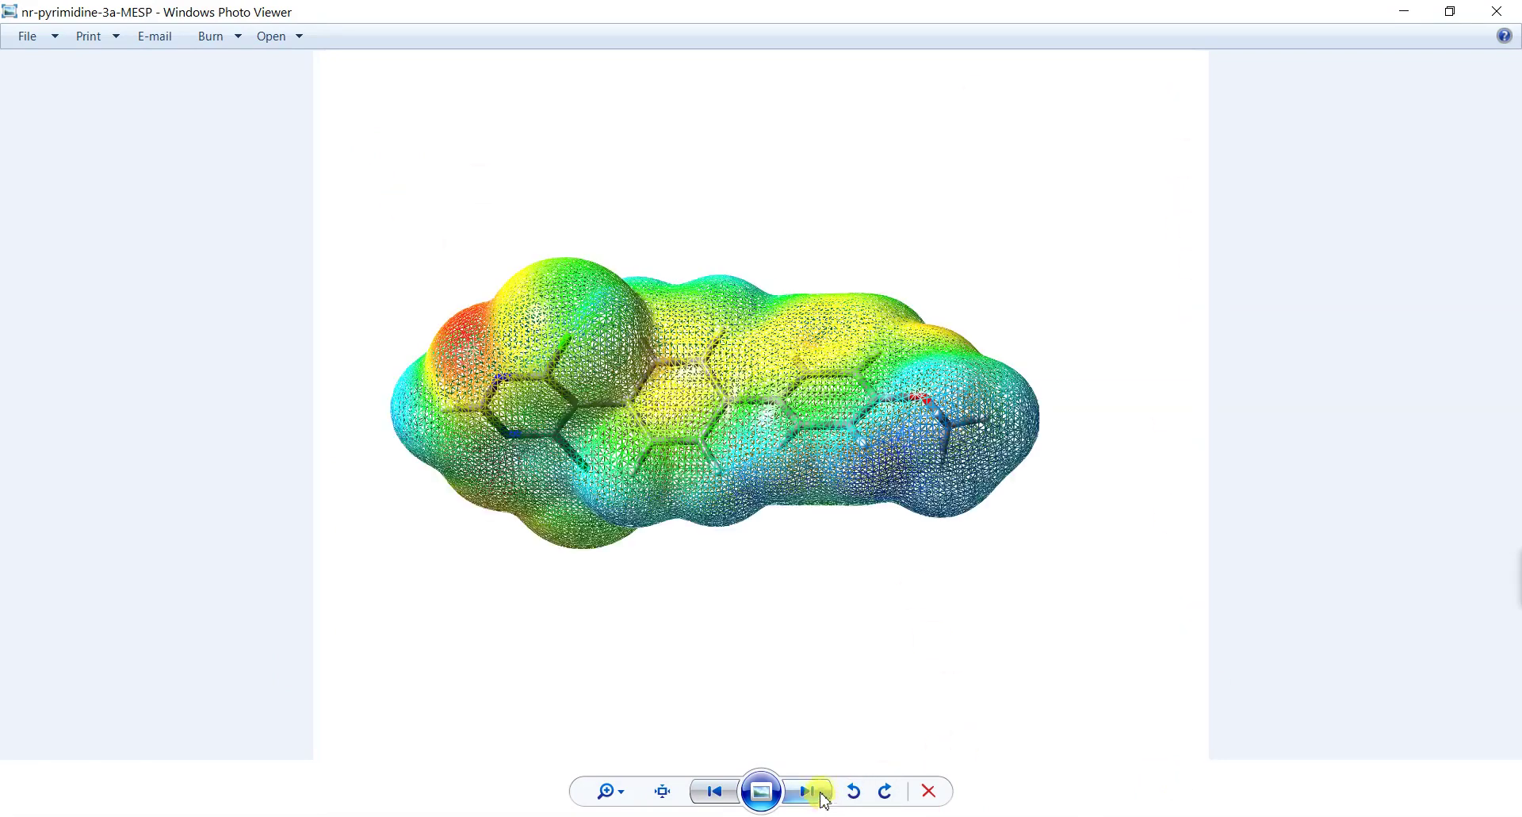
click(1497, 11)
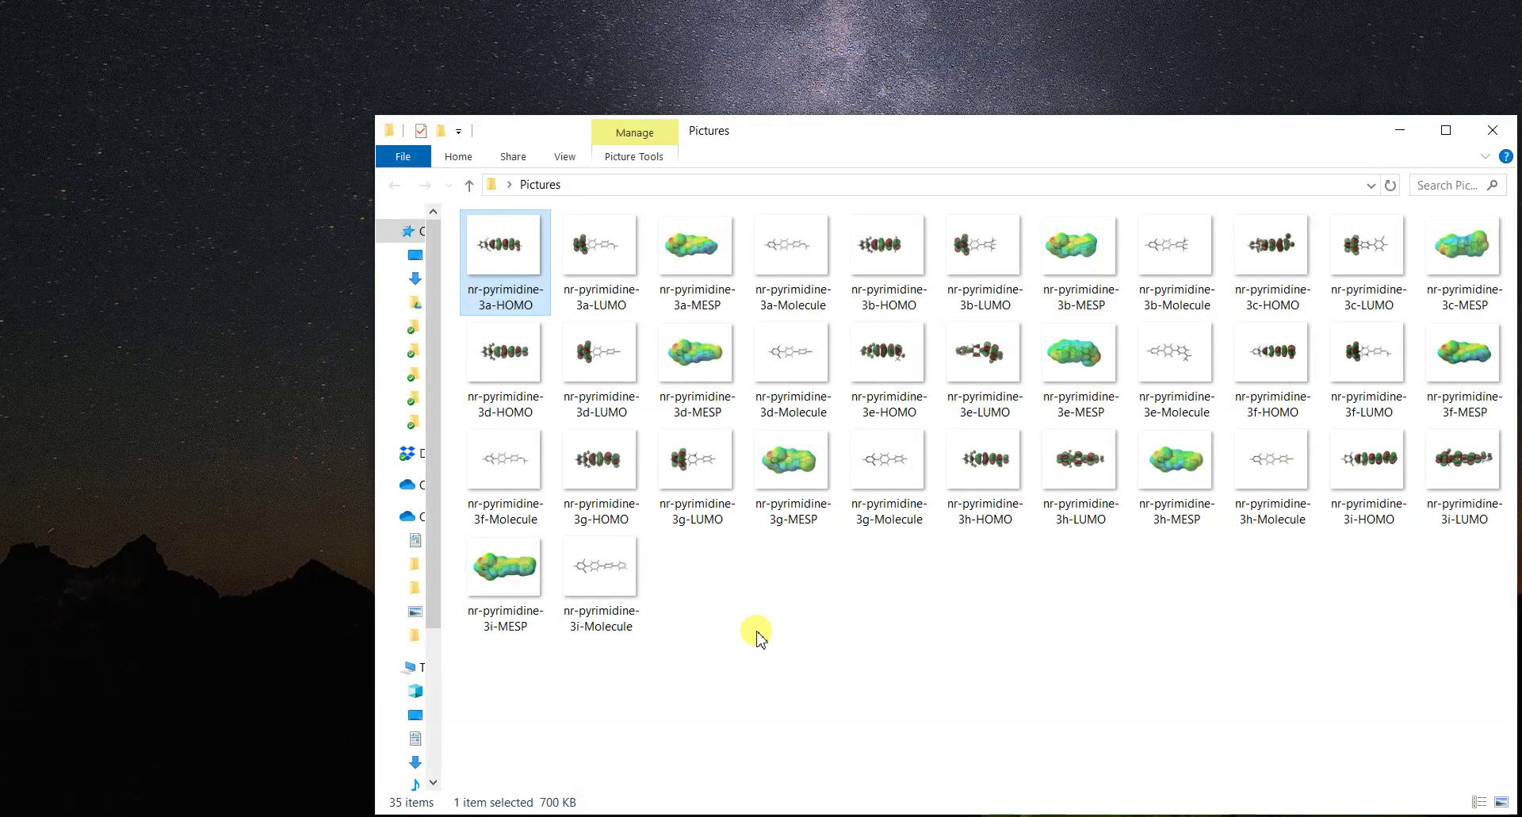
Bring PowerPoint forward and nudge the HOMO picture on slide 1.
mouse_move(662, 814)
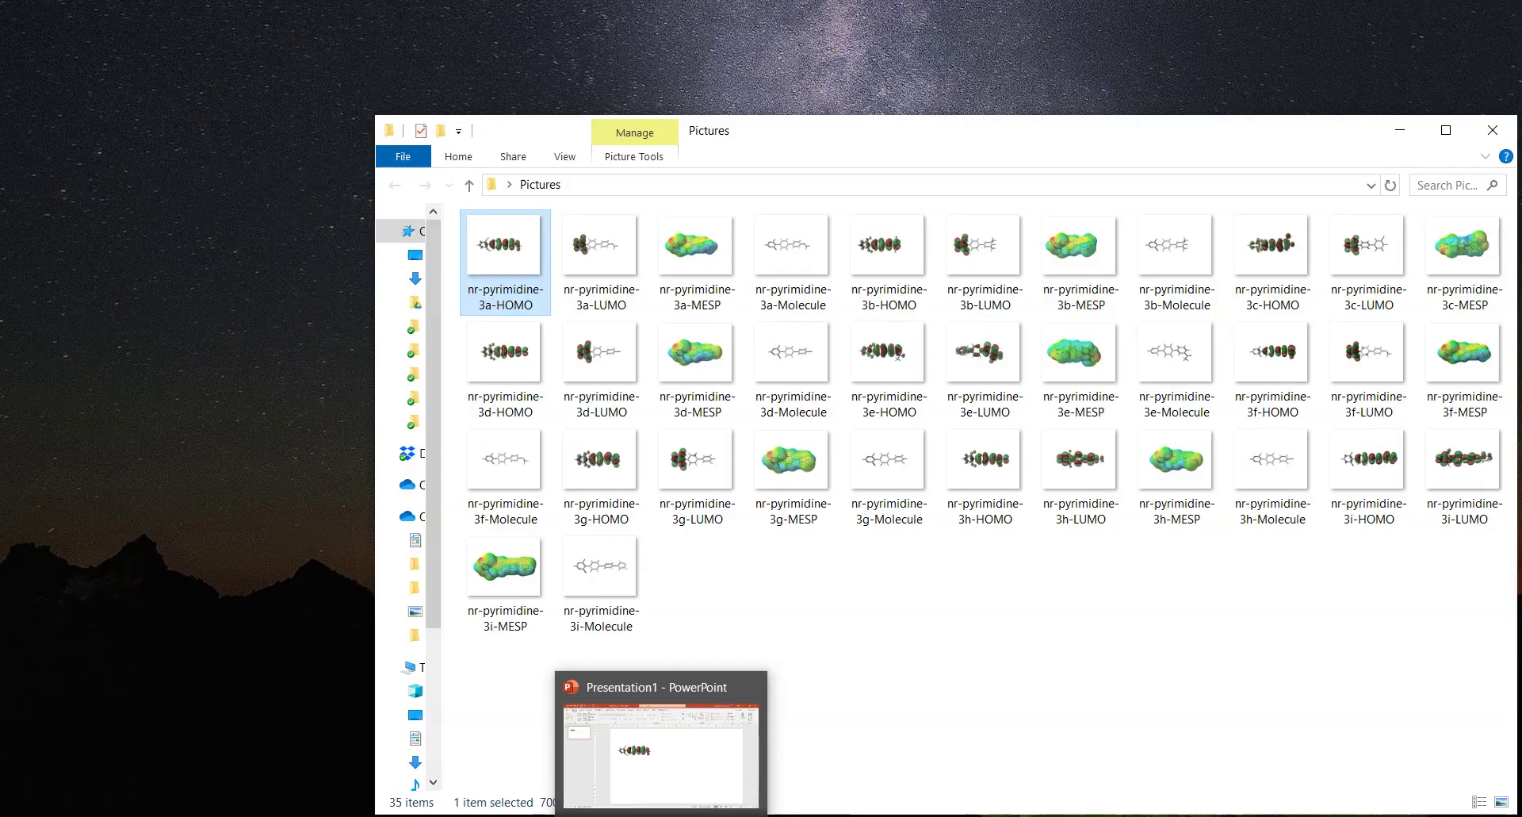
click(661, 753)
mouse_move(549, 367)
mouse_down()
mouse_move(549, 334)
mouse_move(553, 356)
mouse_up()
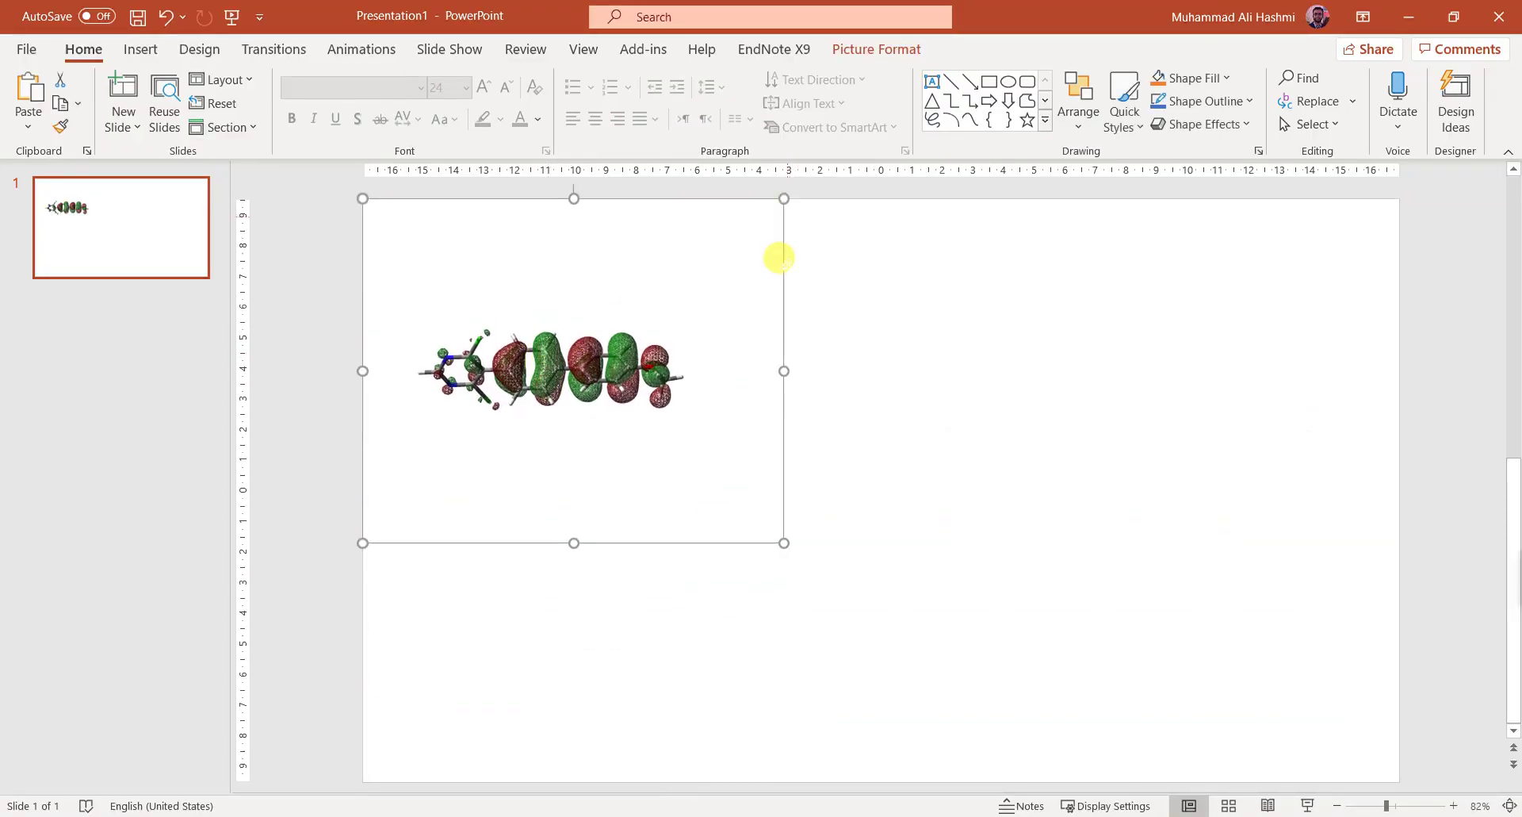
click(656, 610)
Drop 3a-LUMO onto the slide, shrink it to 10.63 × 13.02 cm, and butt it against HOMO.
click(662, 813)
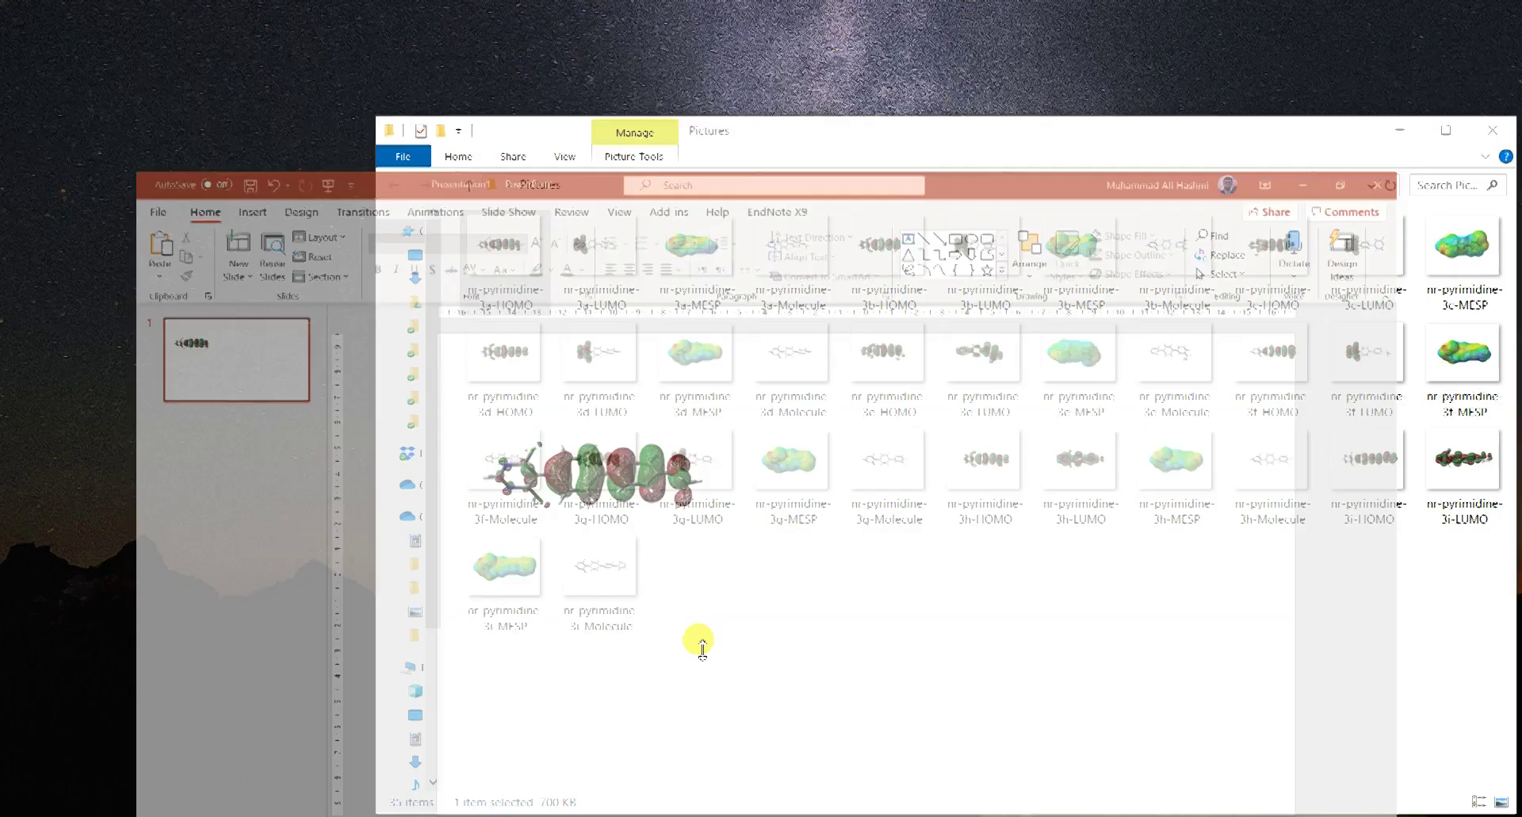
click(623, 276)
drag(623, 276, 810, 579)
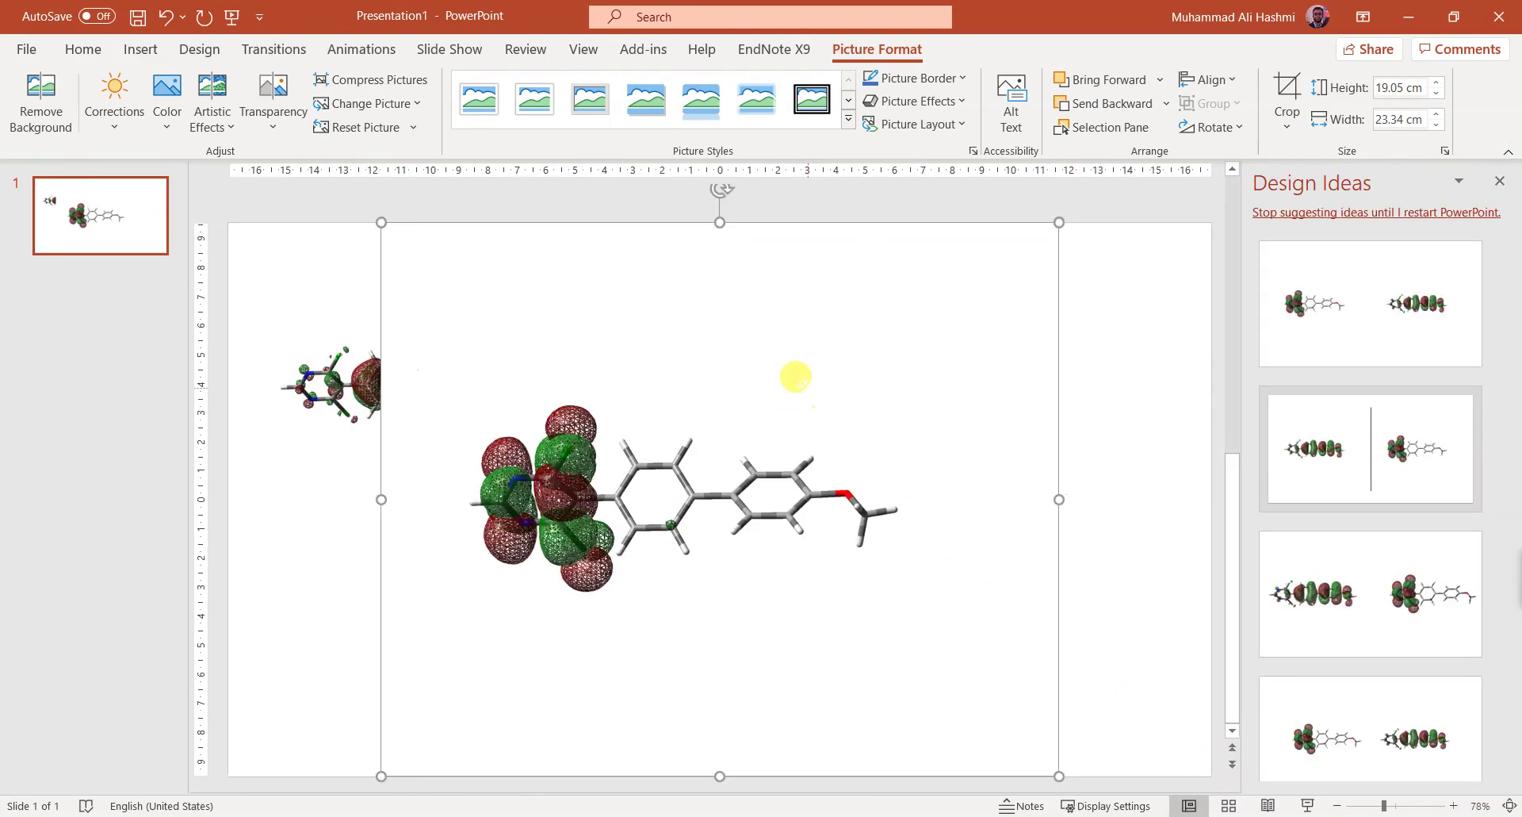
click(1500, 181)
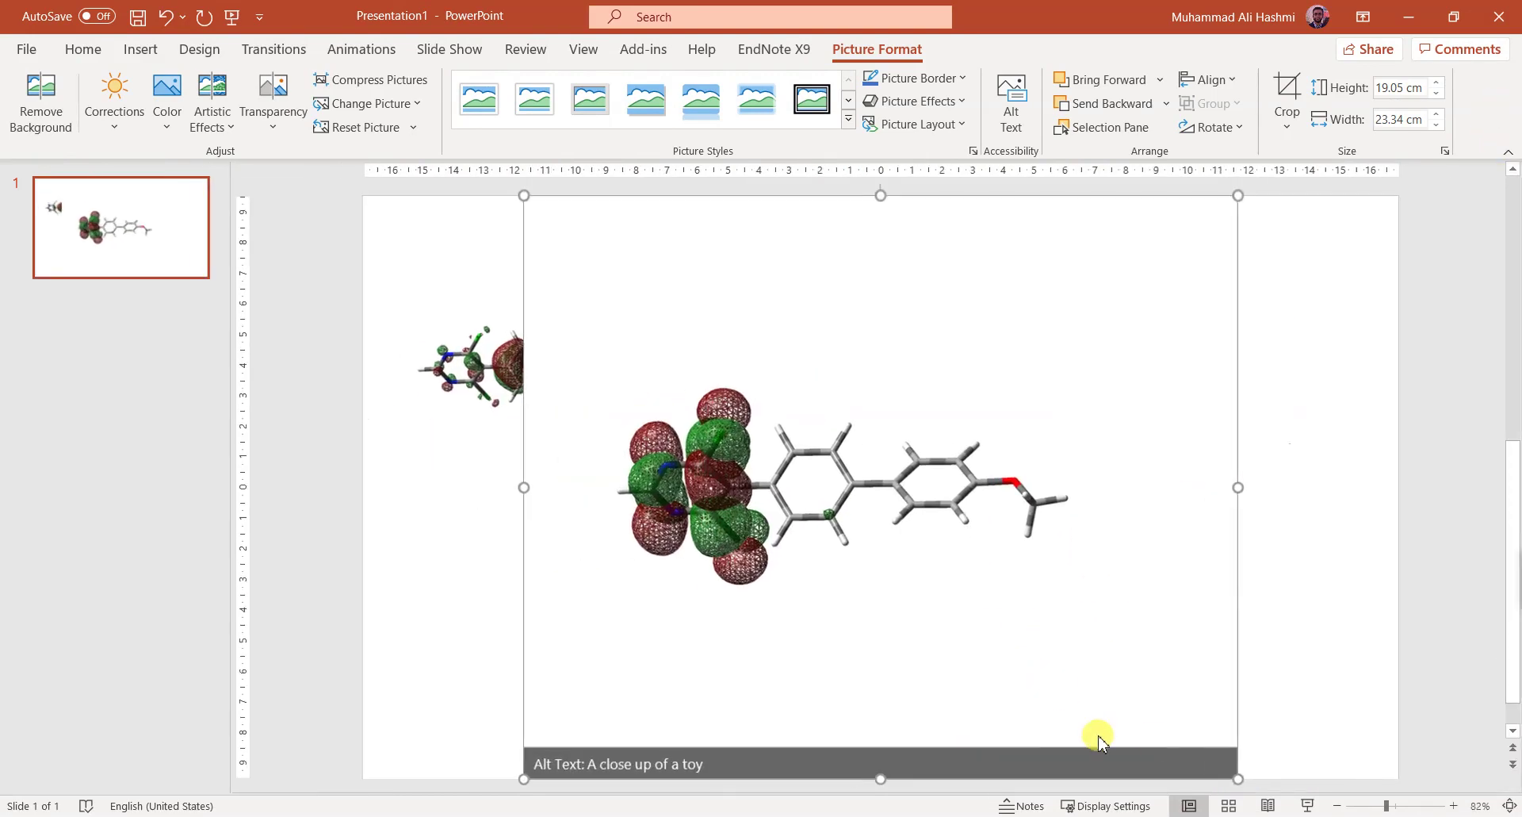
click(1240, 777)
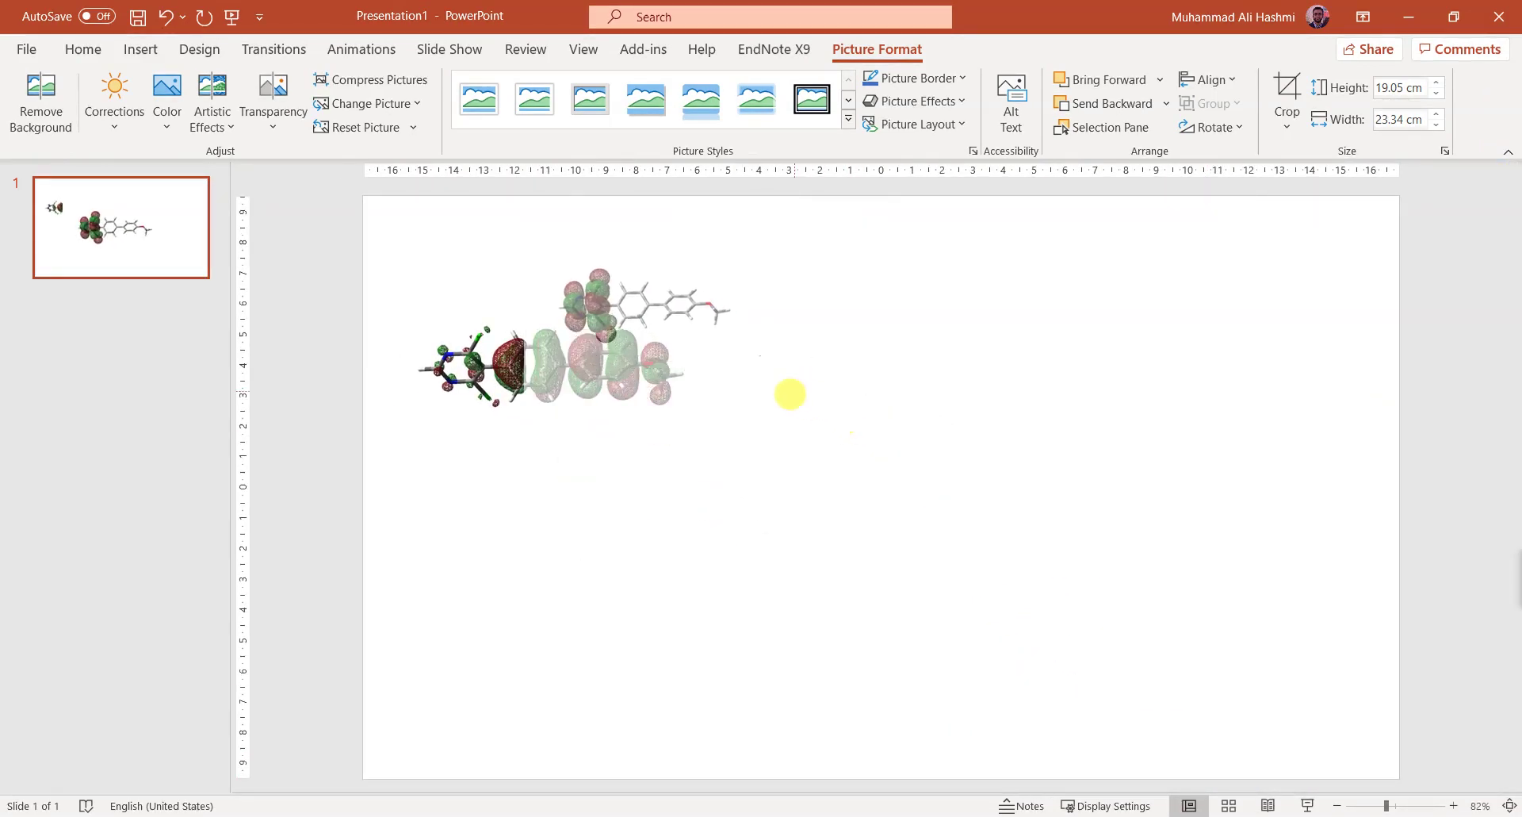
drag(679, 329, 892, 333)
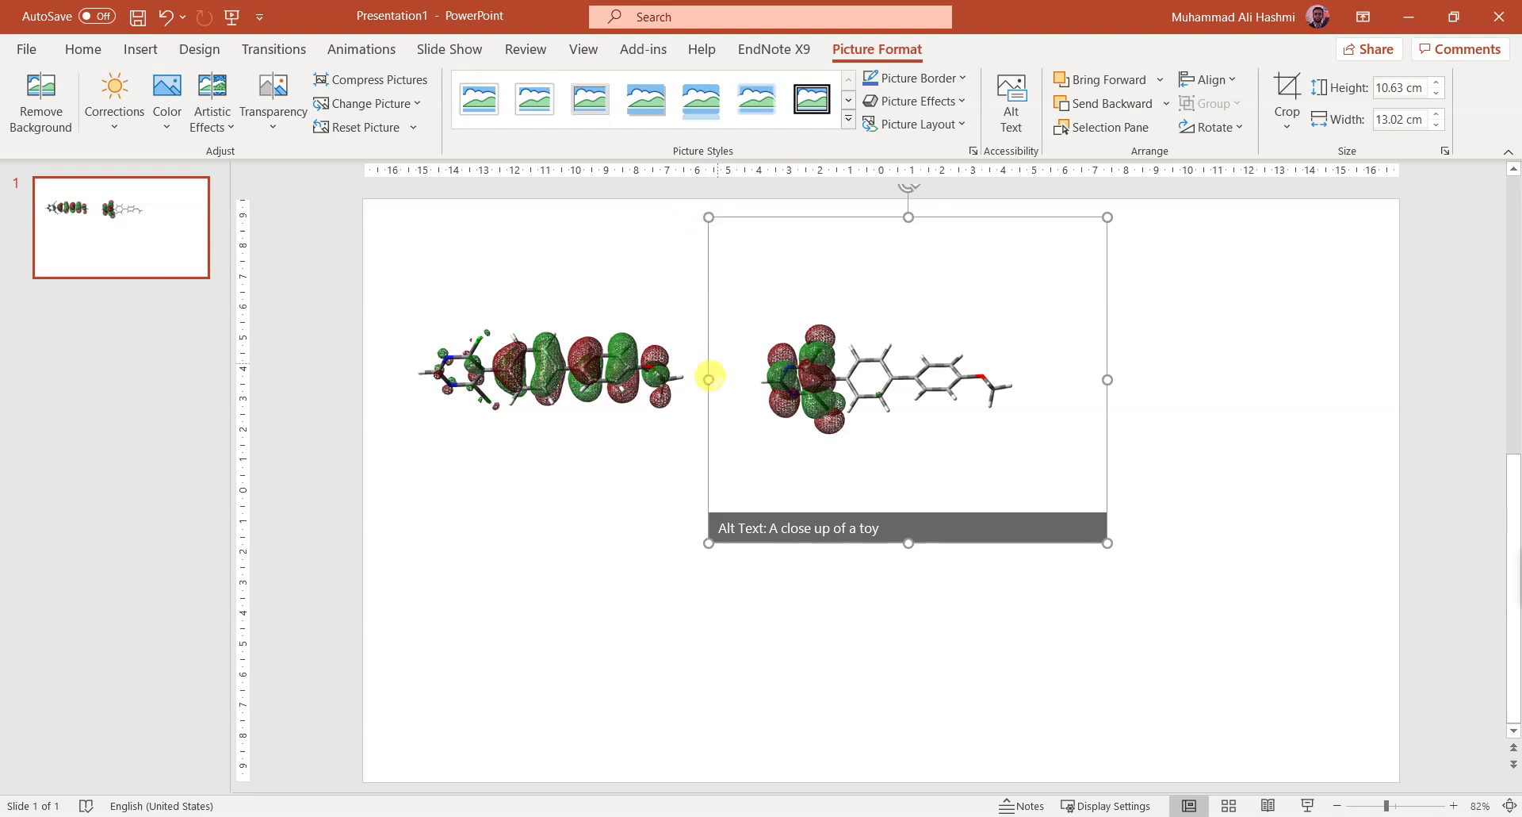
drag(877, 373, 839, 366)
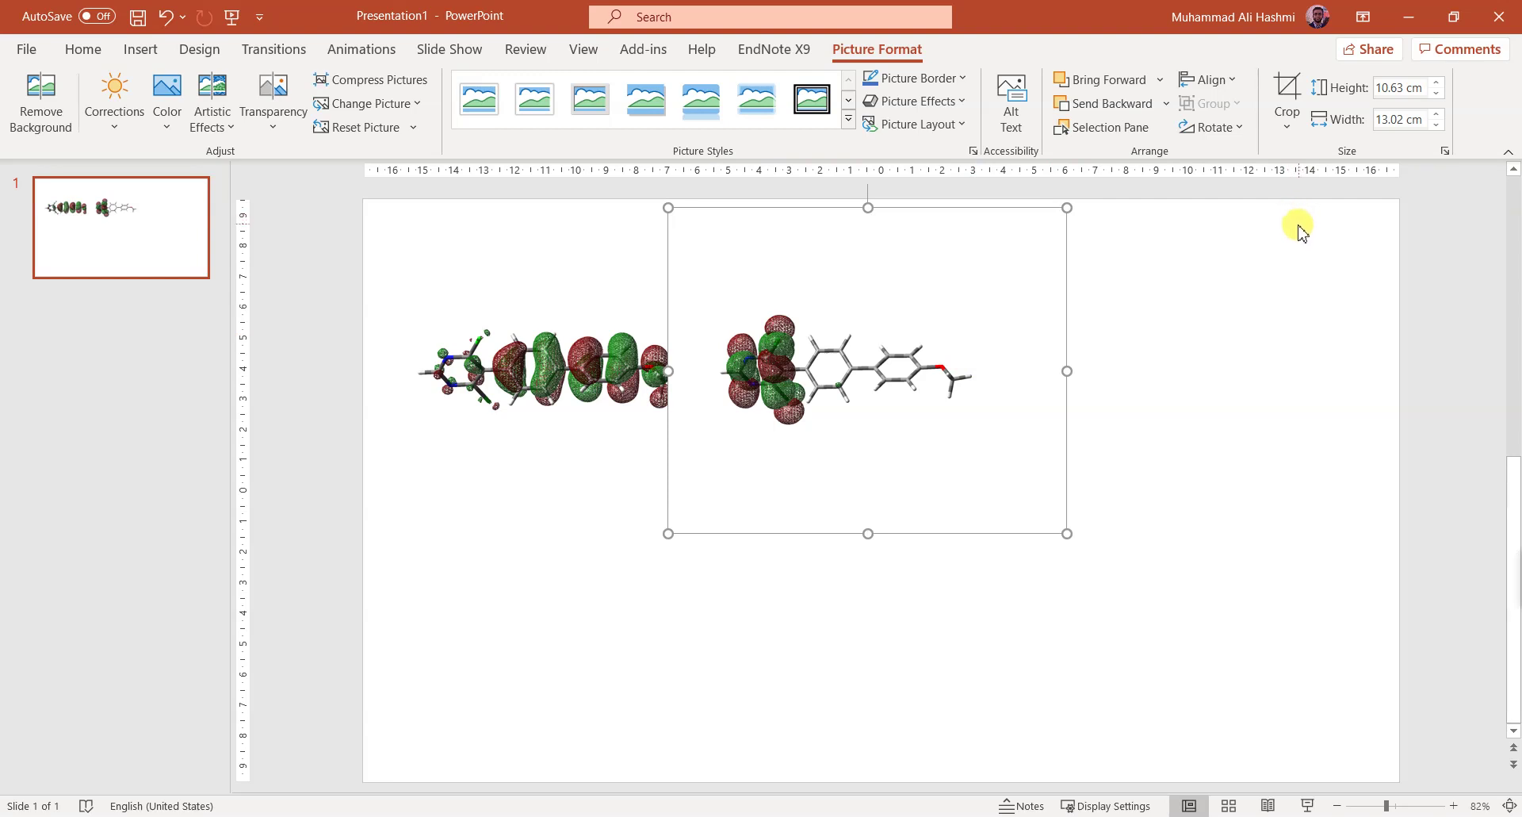
Minimize PowerPoint so the Explorer Pictures folder is showing.
click(1412, 19)
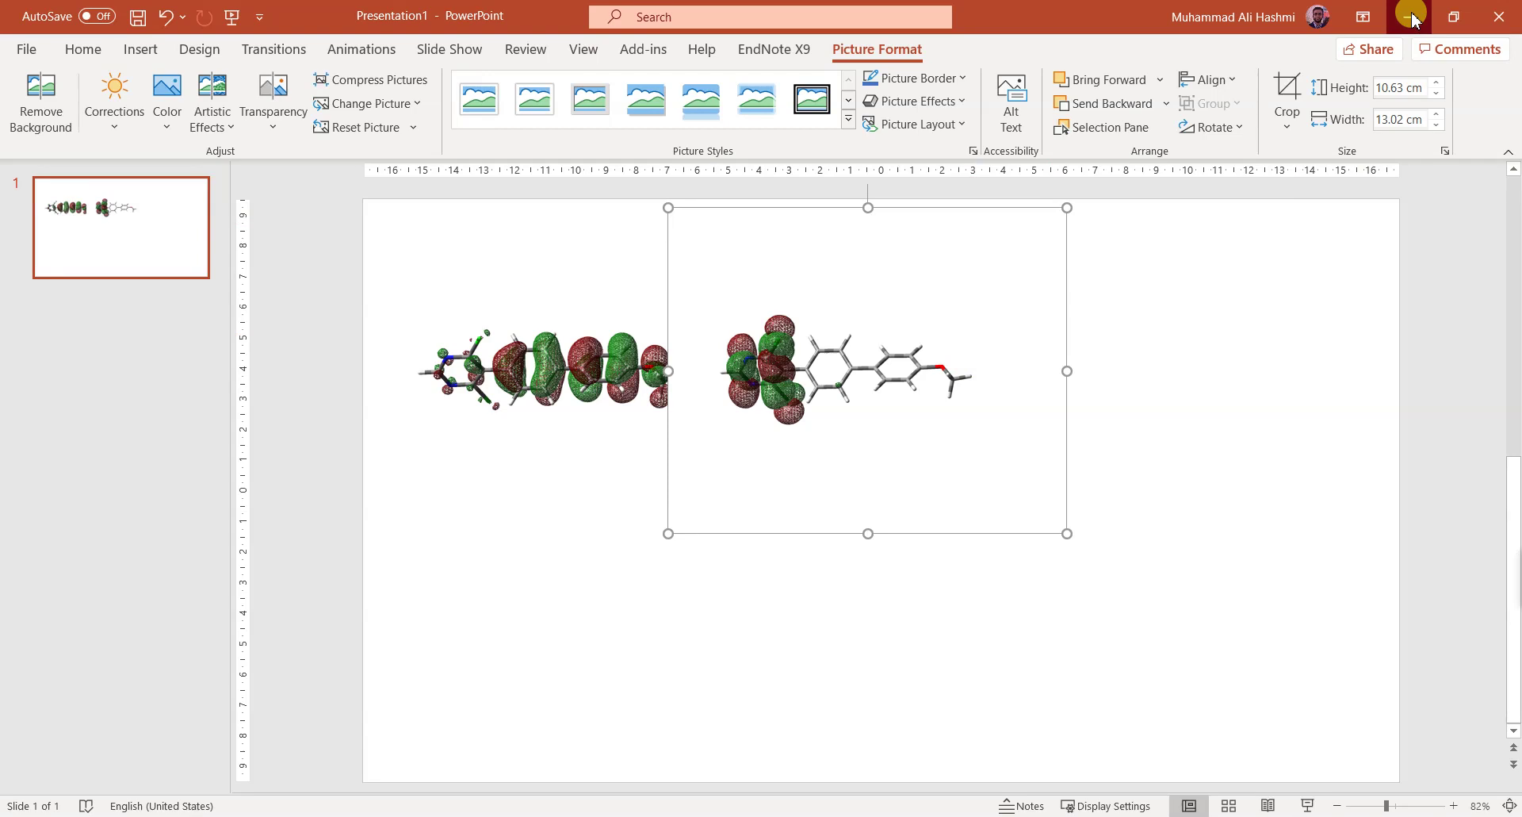
click(1412, 19)
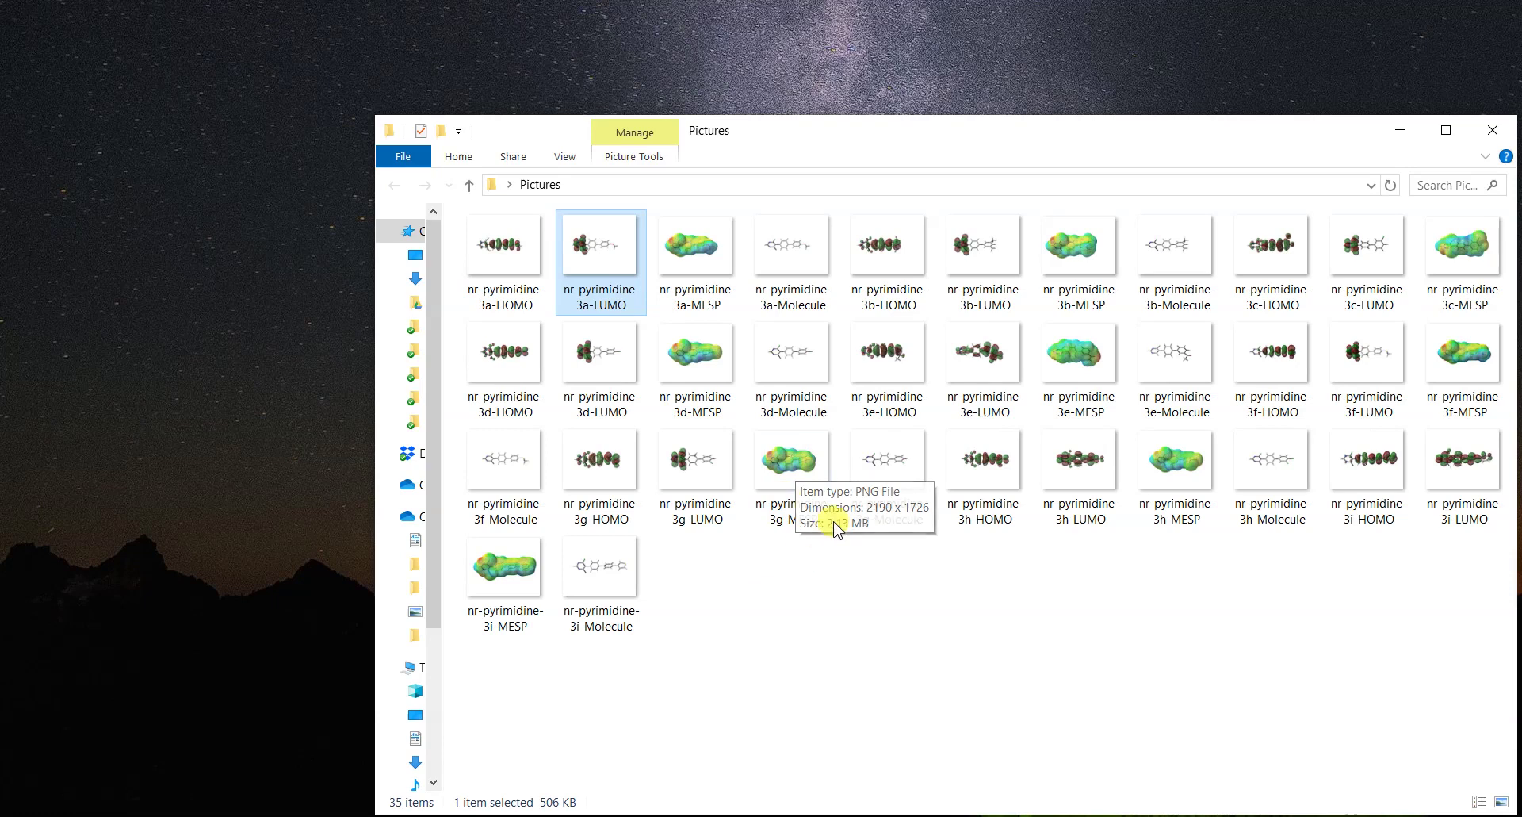
Open FileHippo's XnView 2.49.1 page, request the latest-version download, and minimize the browser.
click(630, 813)
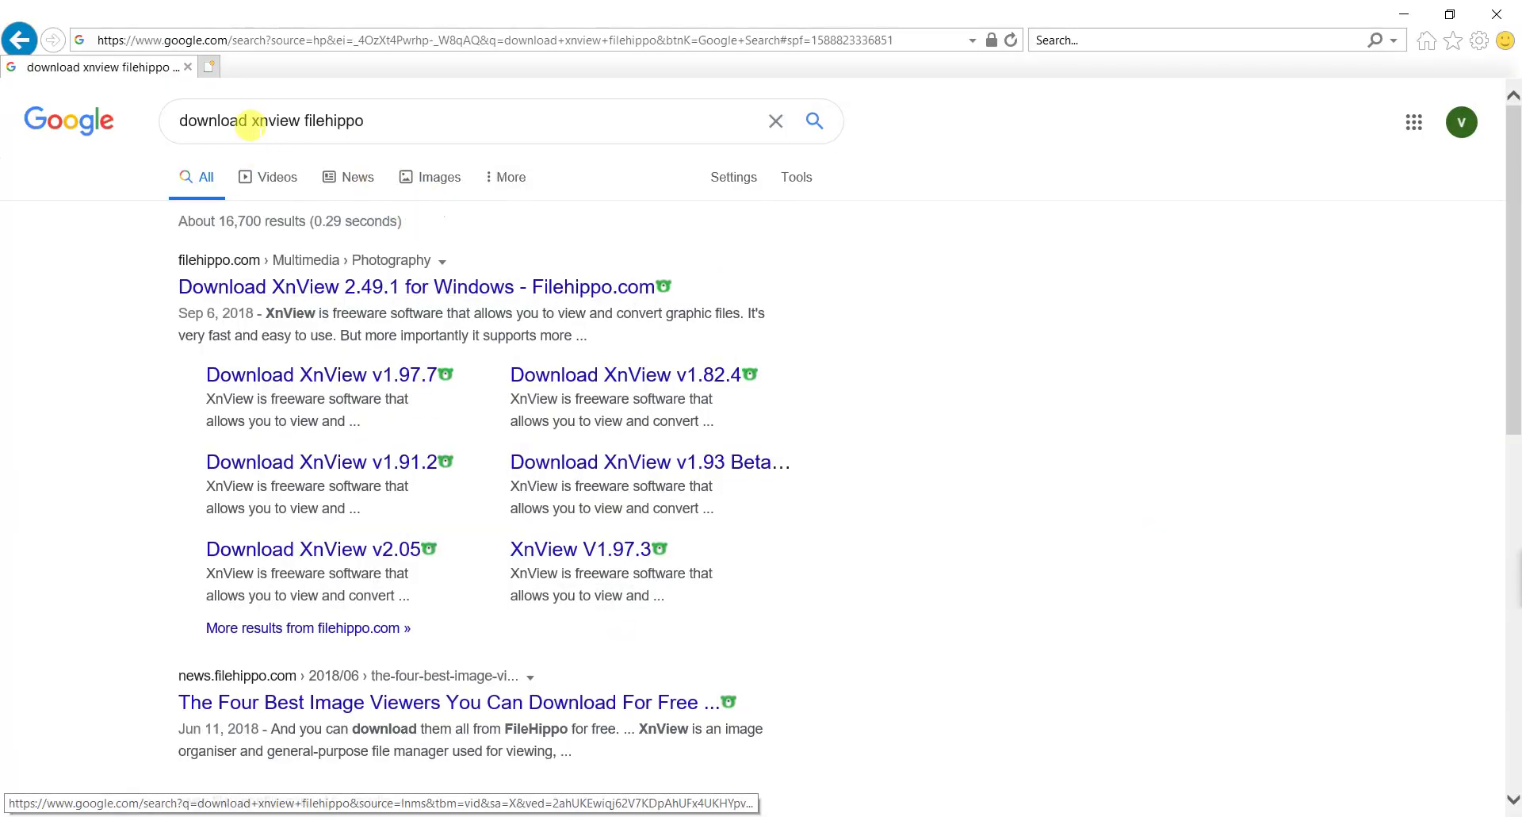
double_click(291, 119)
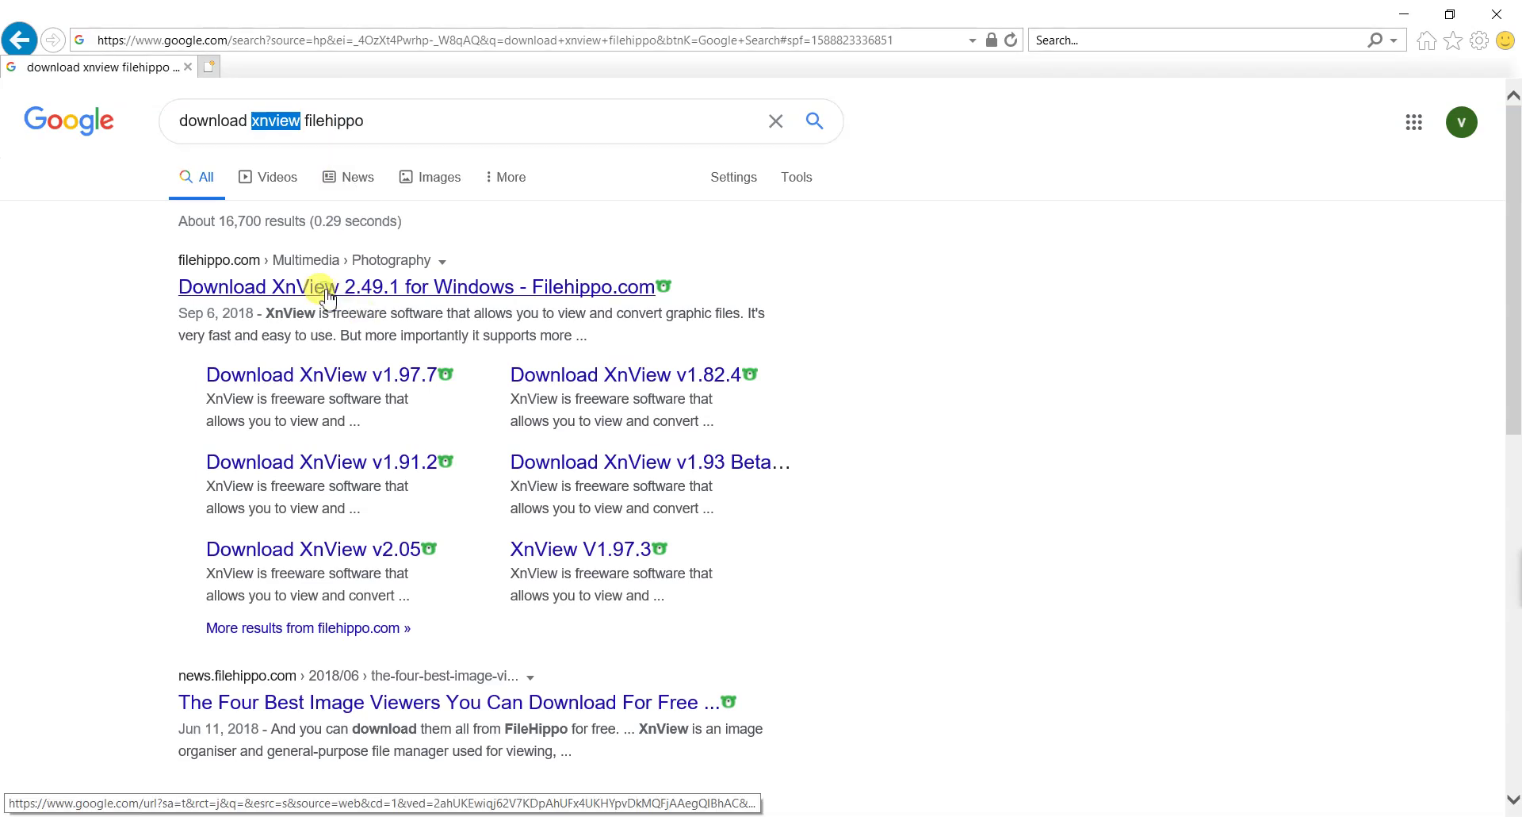
click(381, 284)
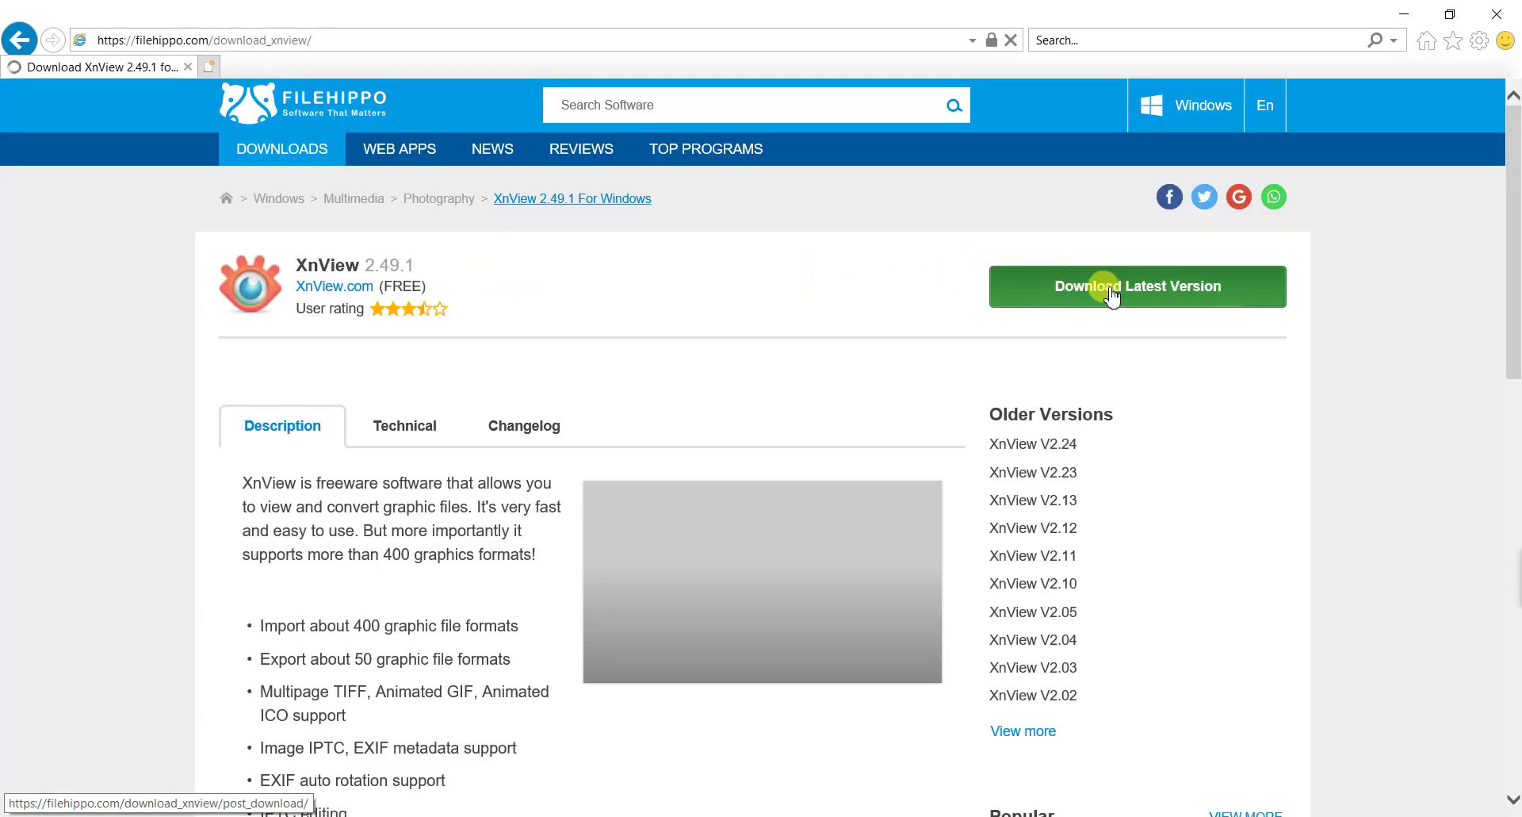
click(1162, 306)
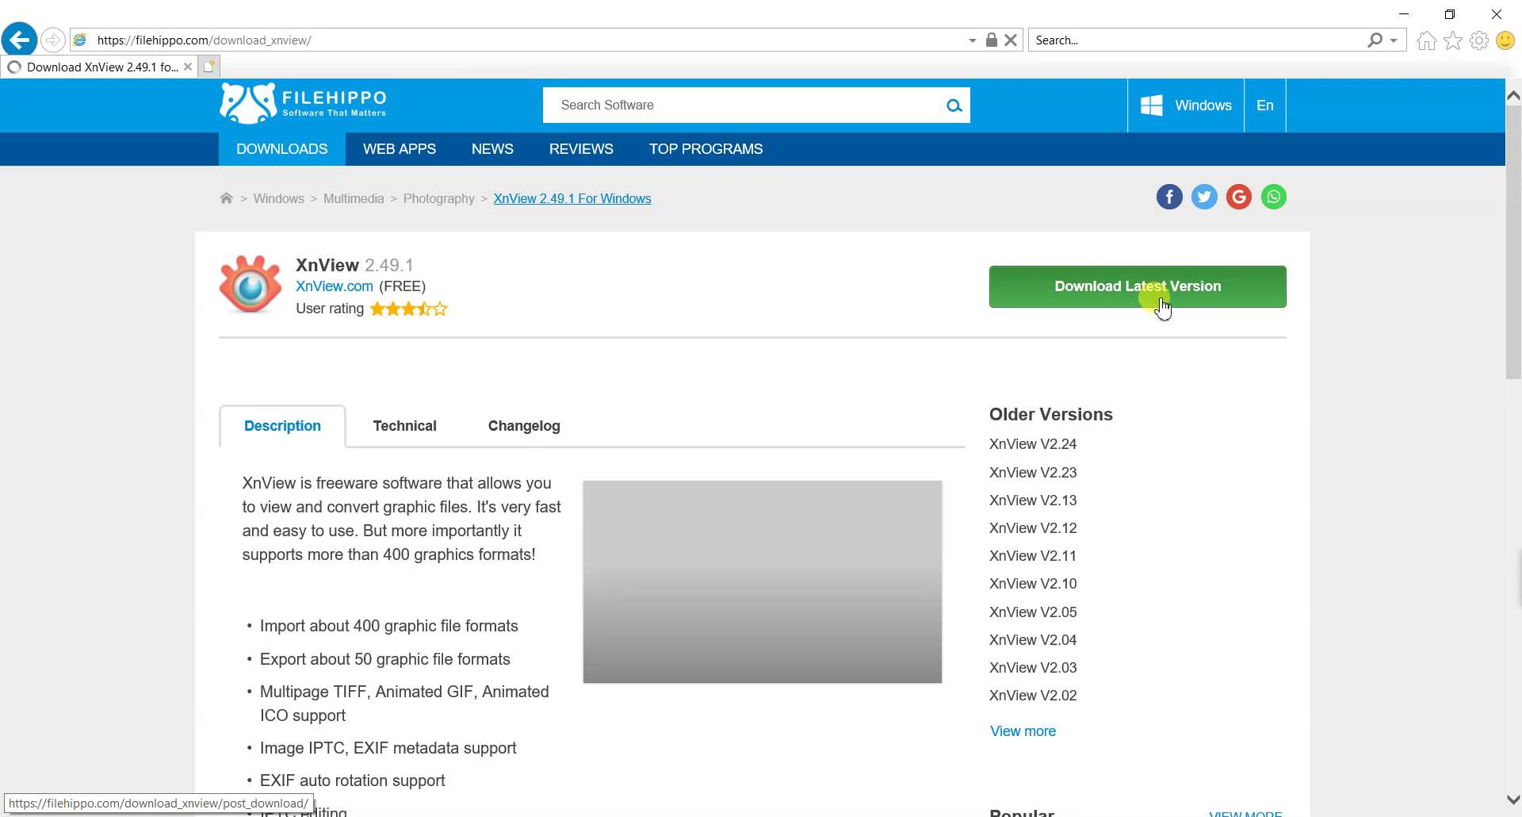
click(1397, 13)
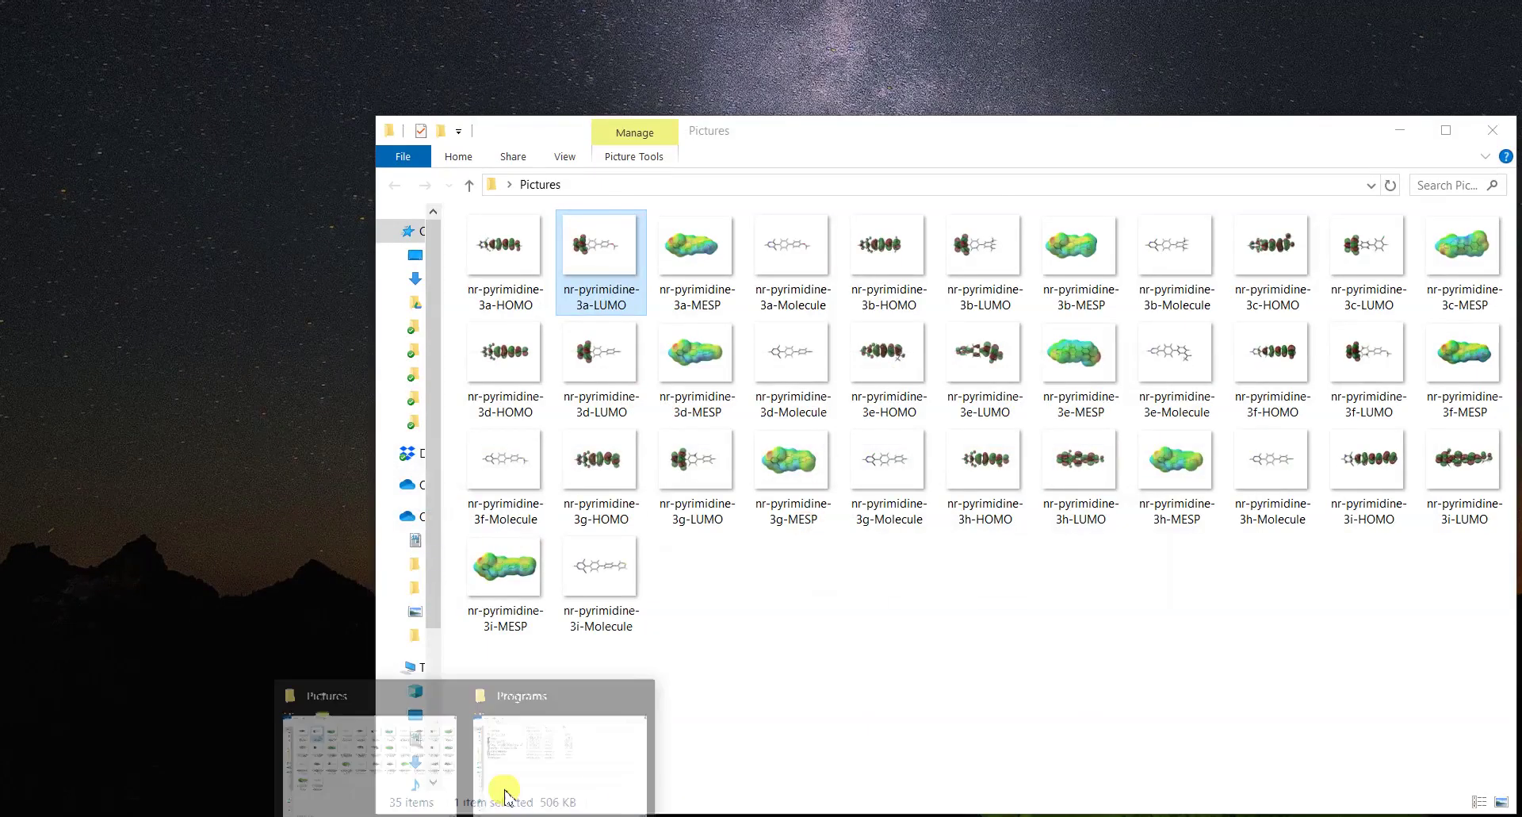
Launch the XnView-win installer from Programs and keep English as the setup language.
click(564, 754)
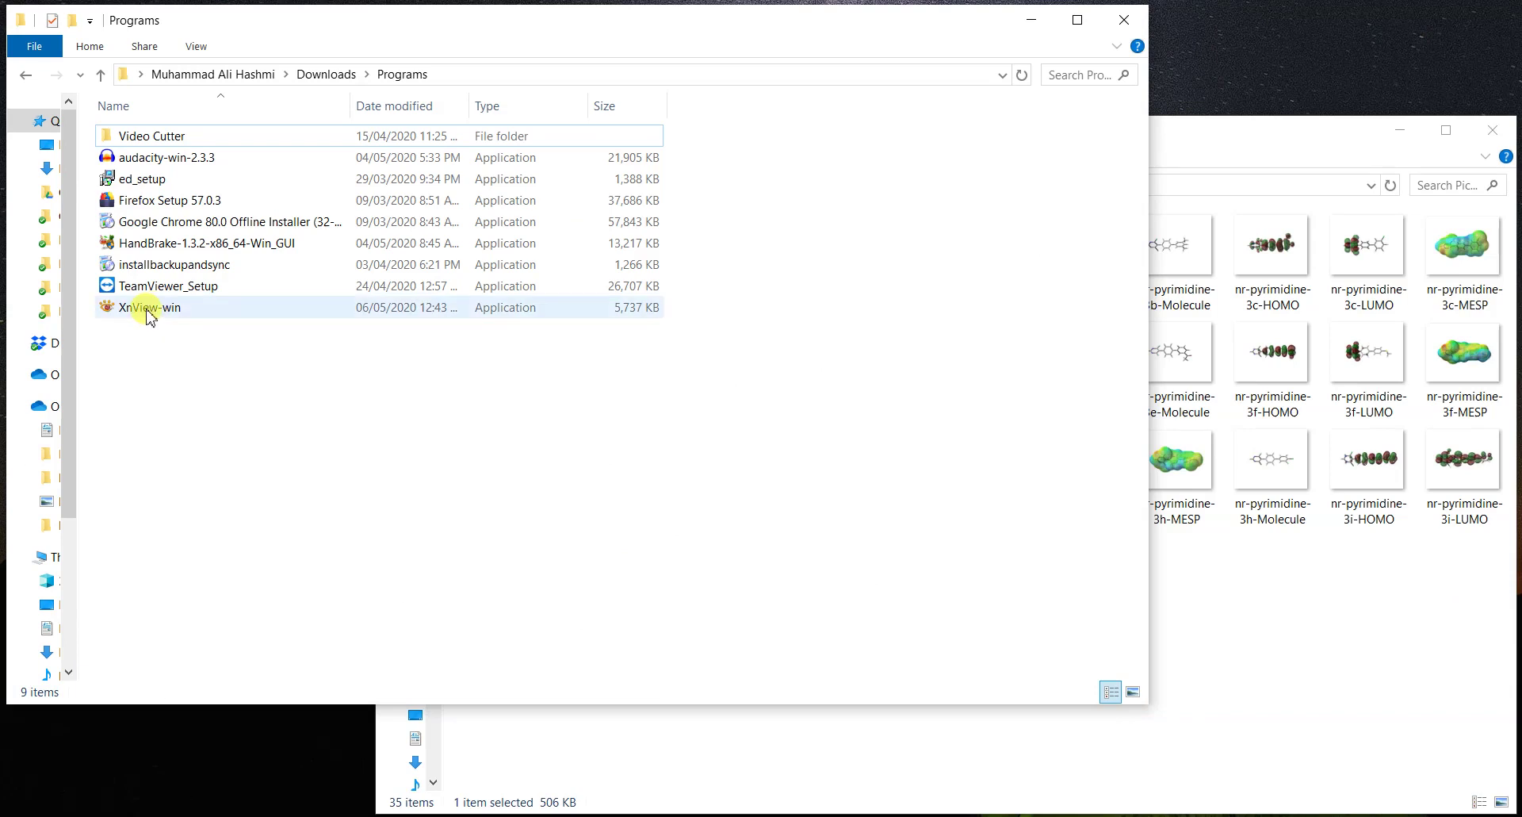
double_click(148, 309)
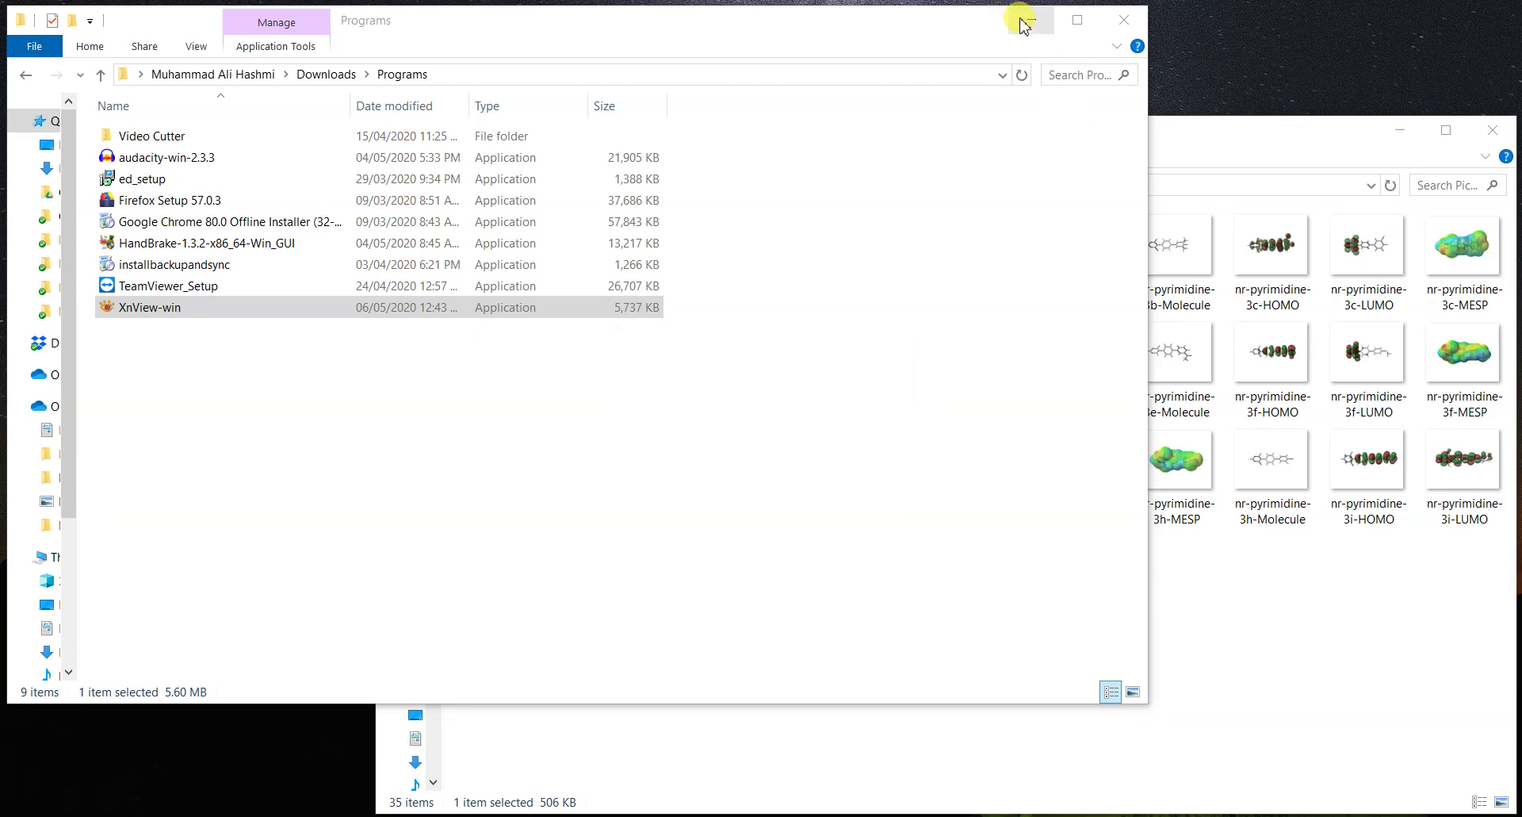
click(1020, 24)
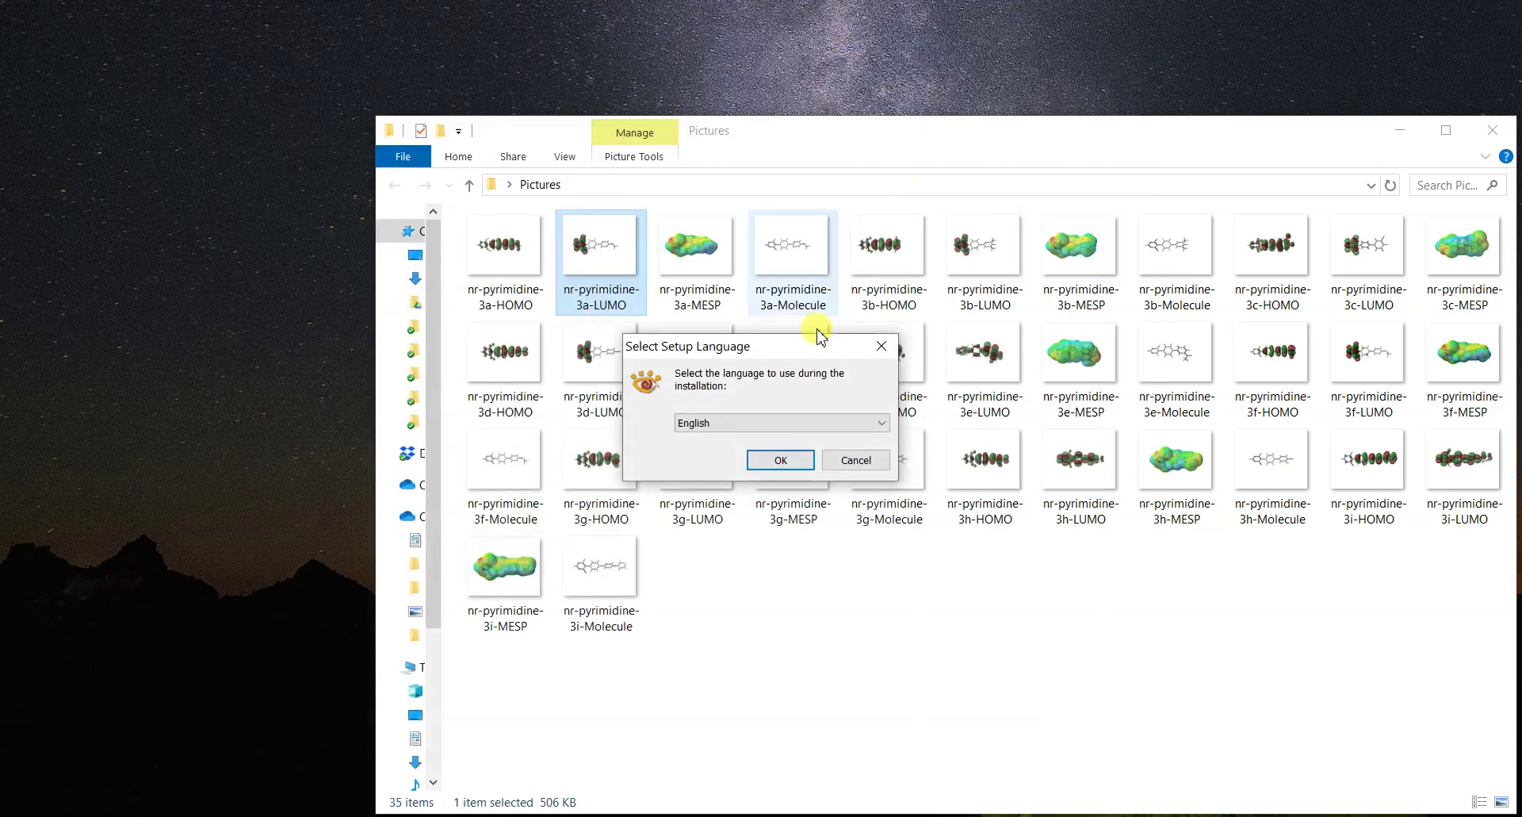
click(782, 425)
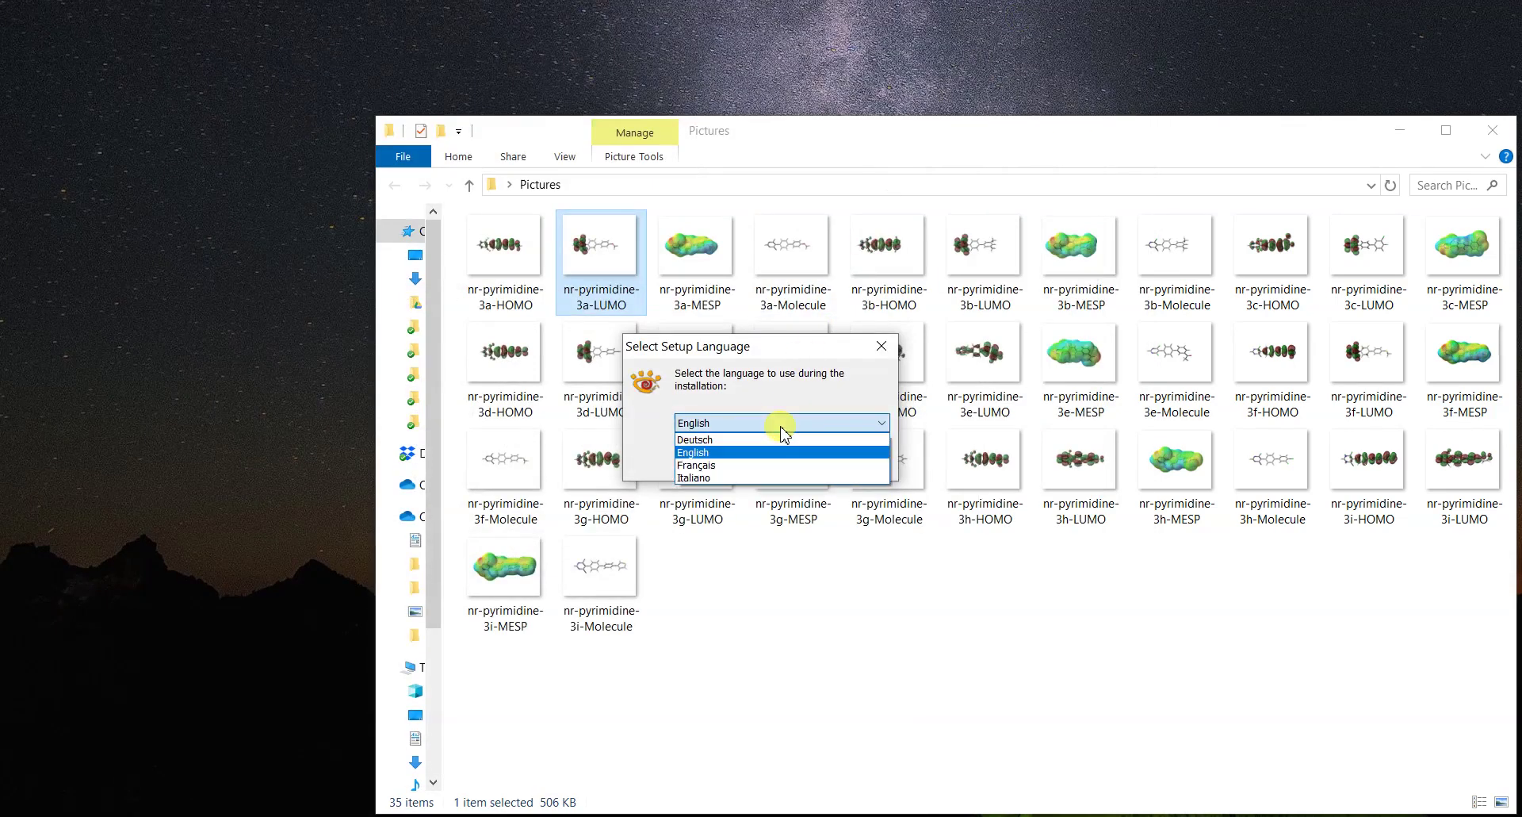
click(781, 430)
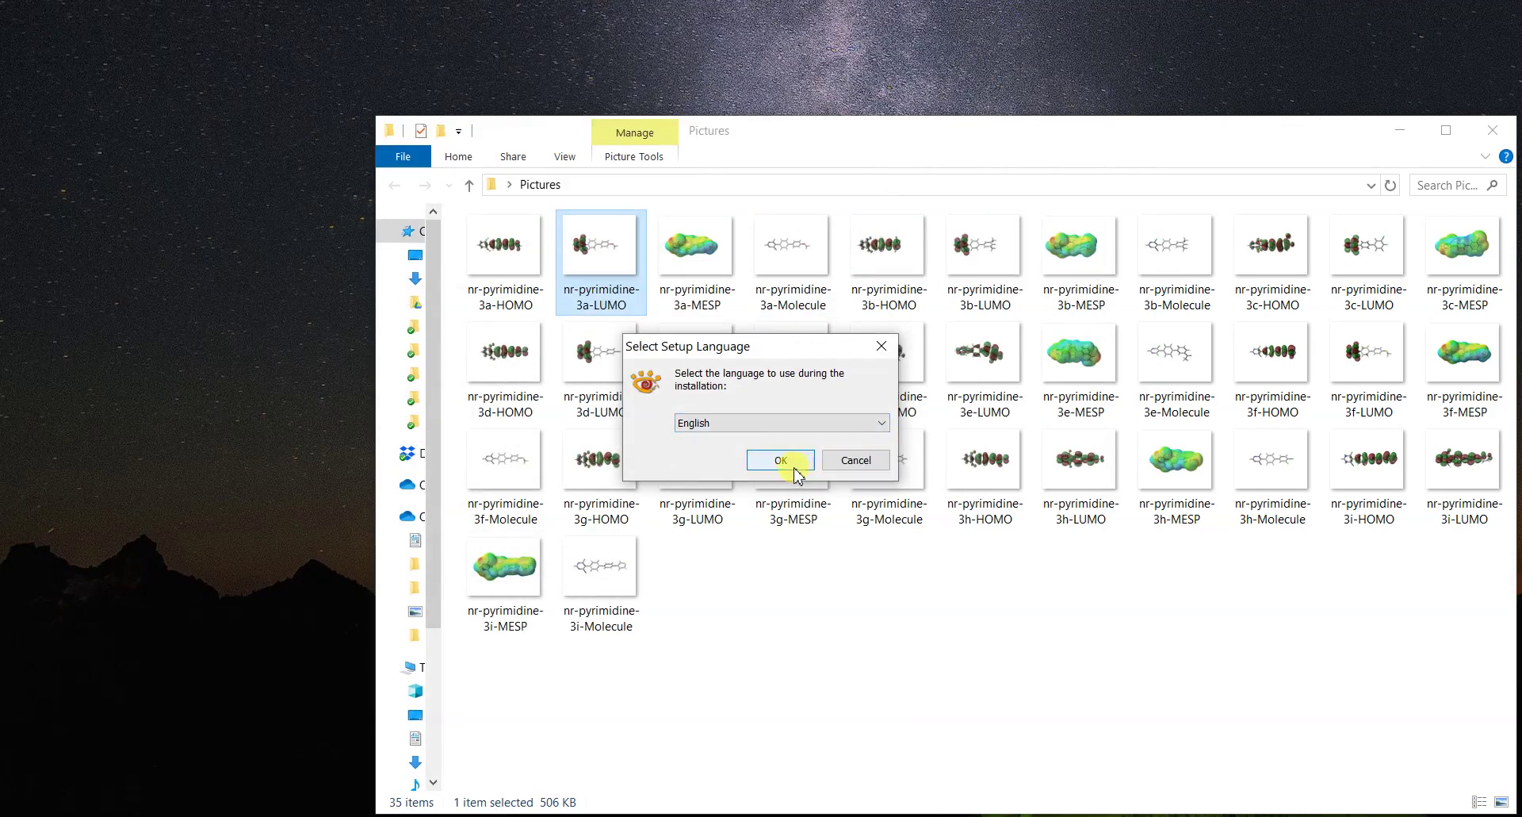
click(784, 461)
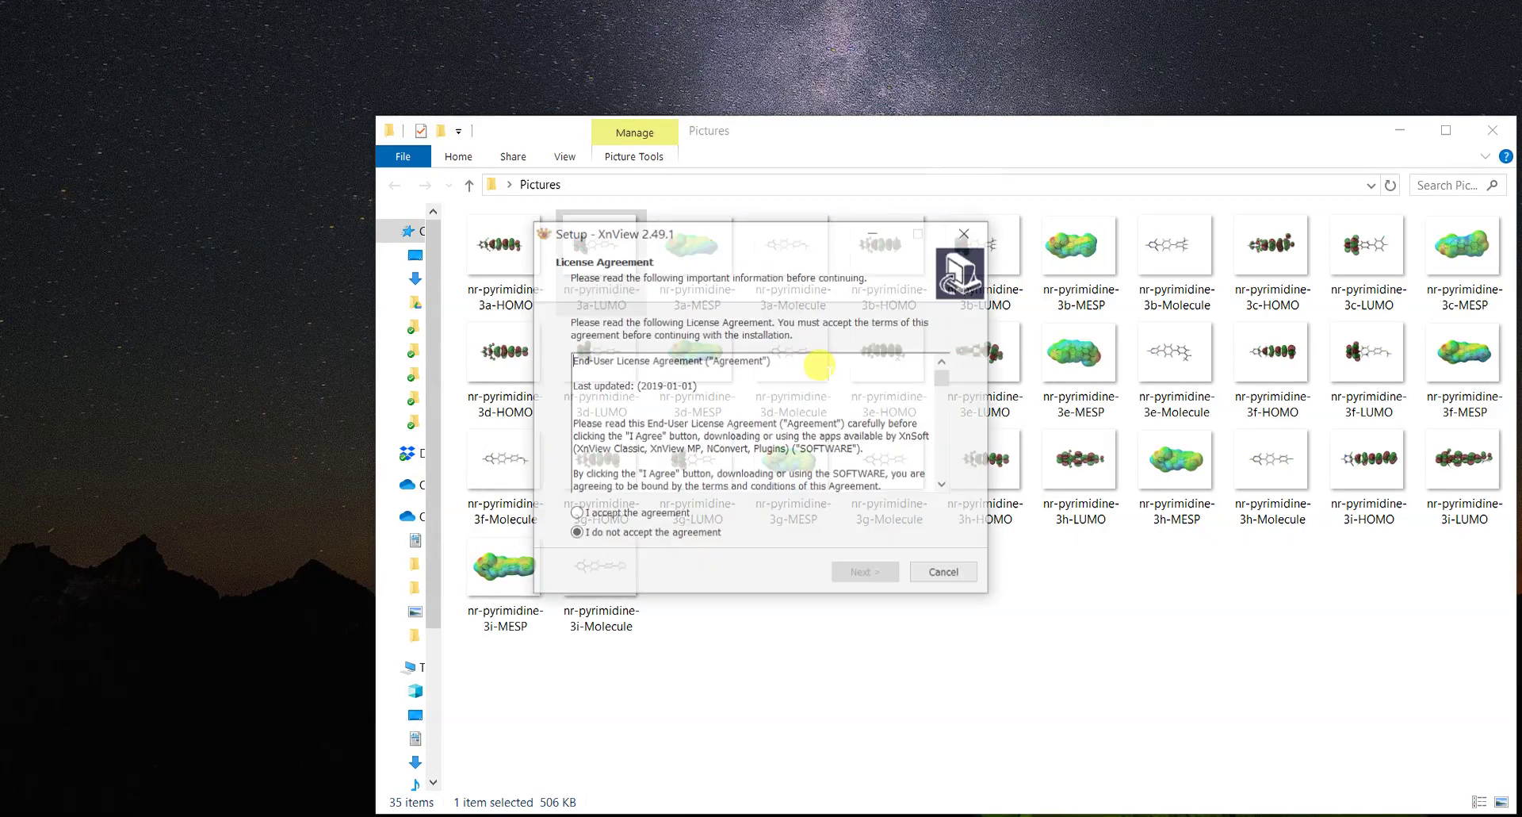
Accept the XnView licence agreement and keep the default install folder.
click(576, 515)
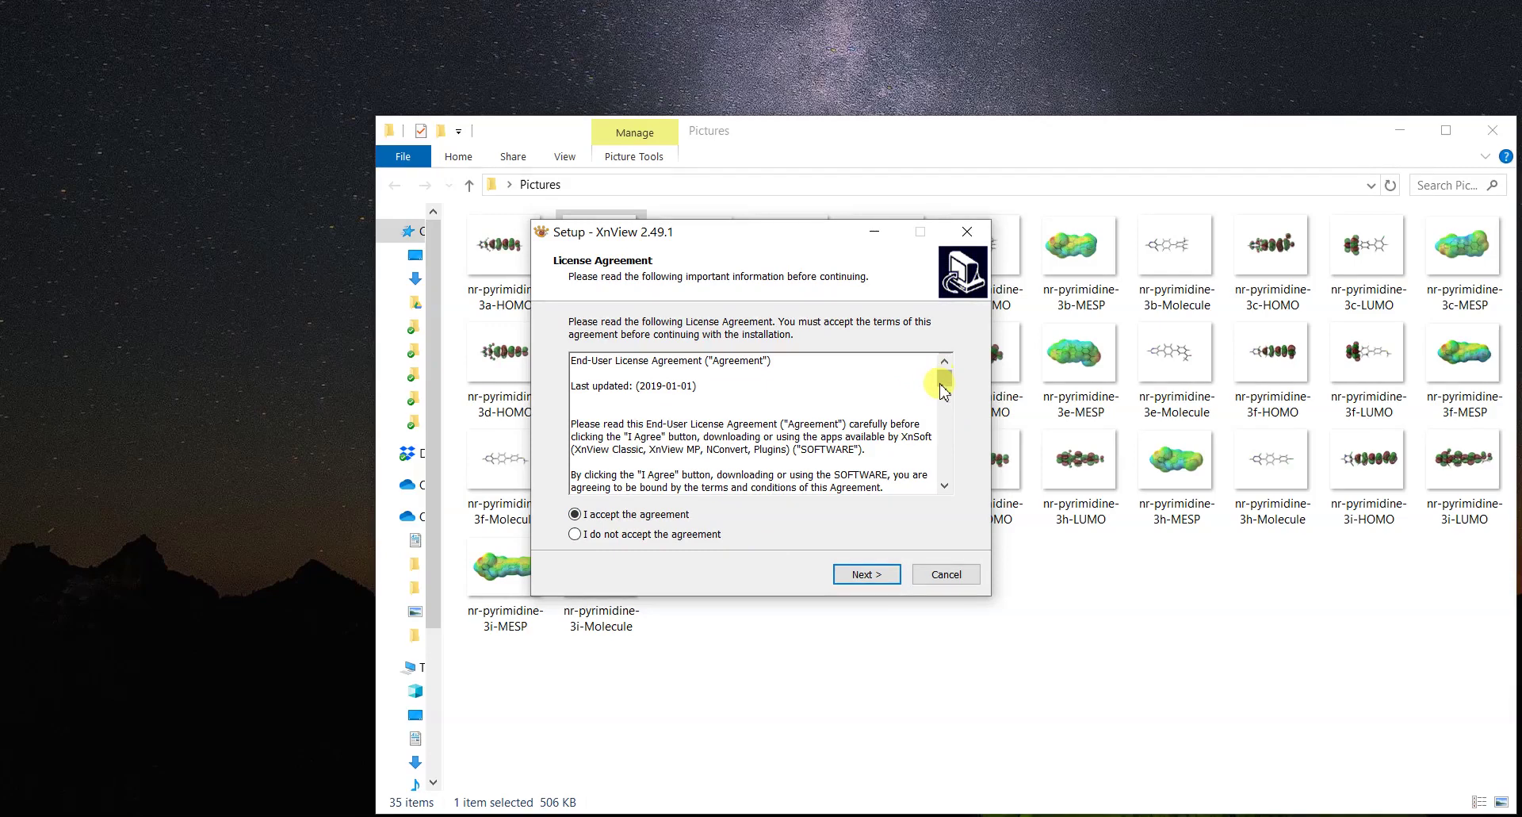
drag(944, 383, 936, 489)
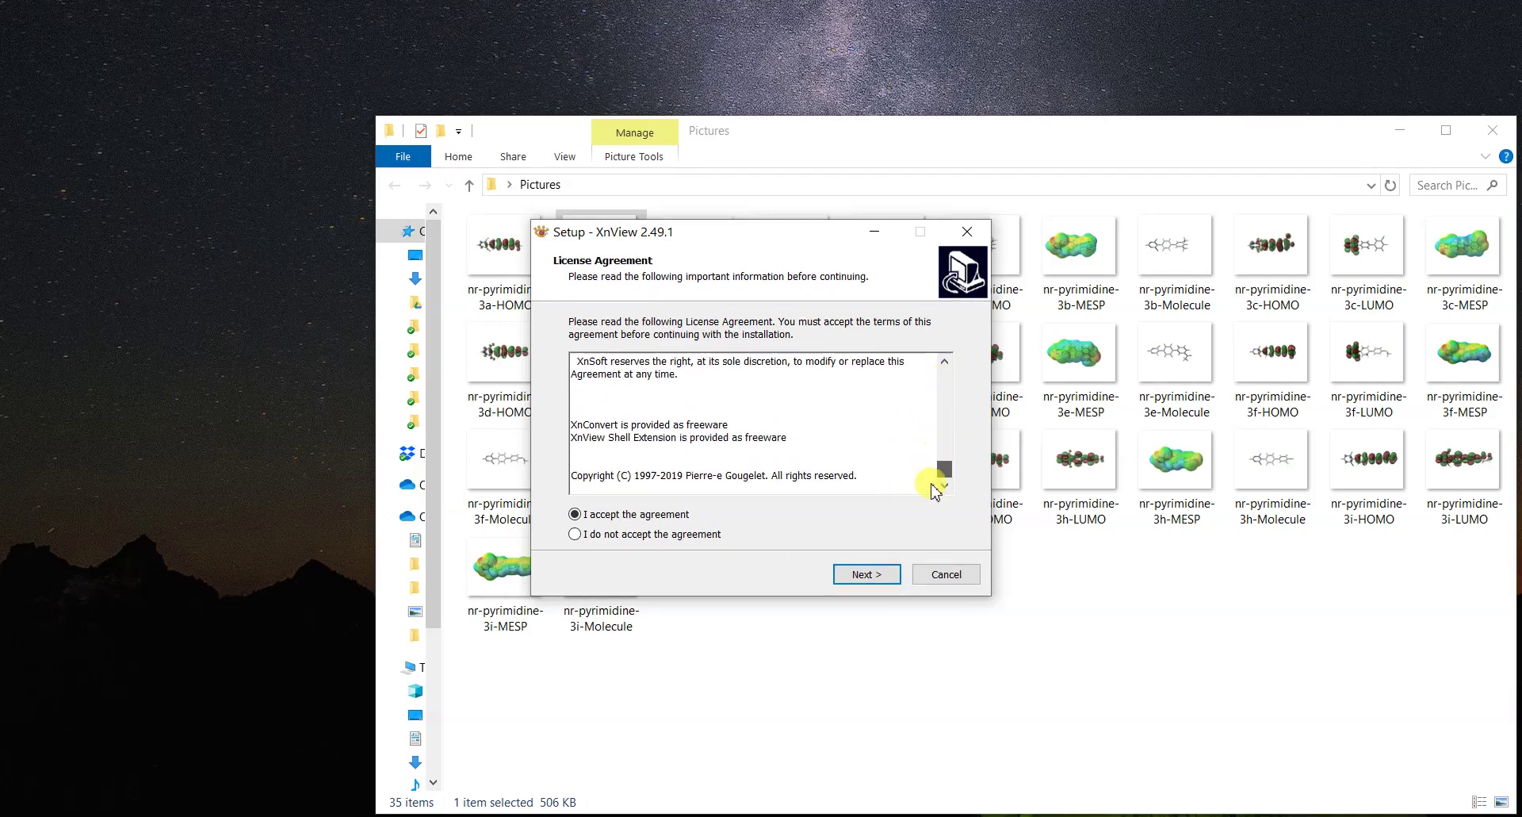
click(867, 574)
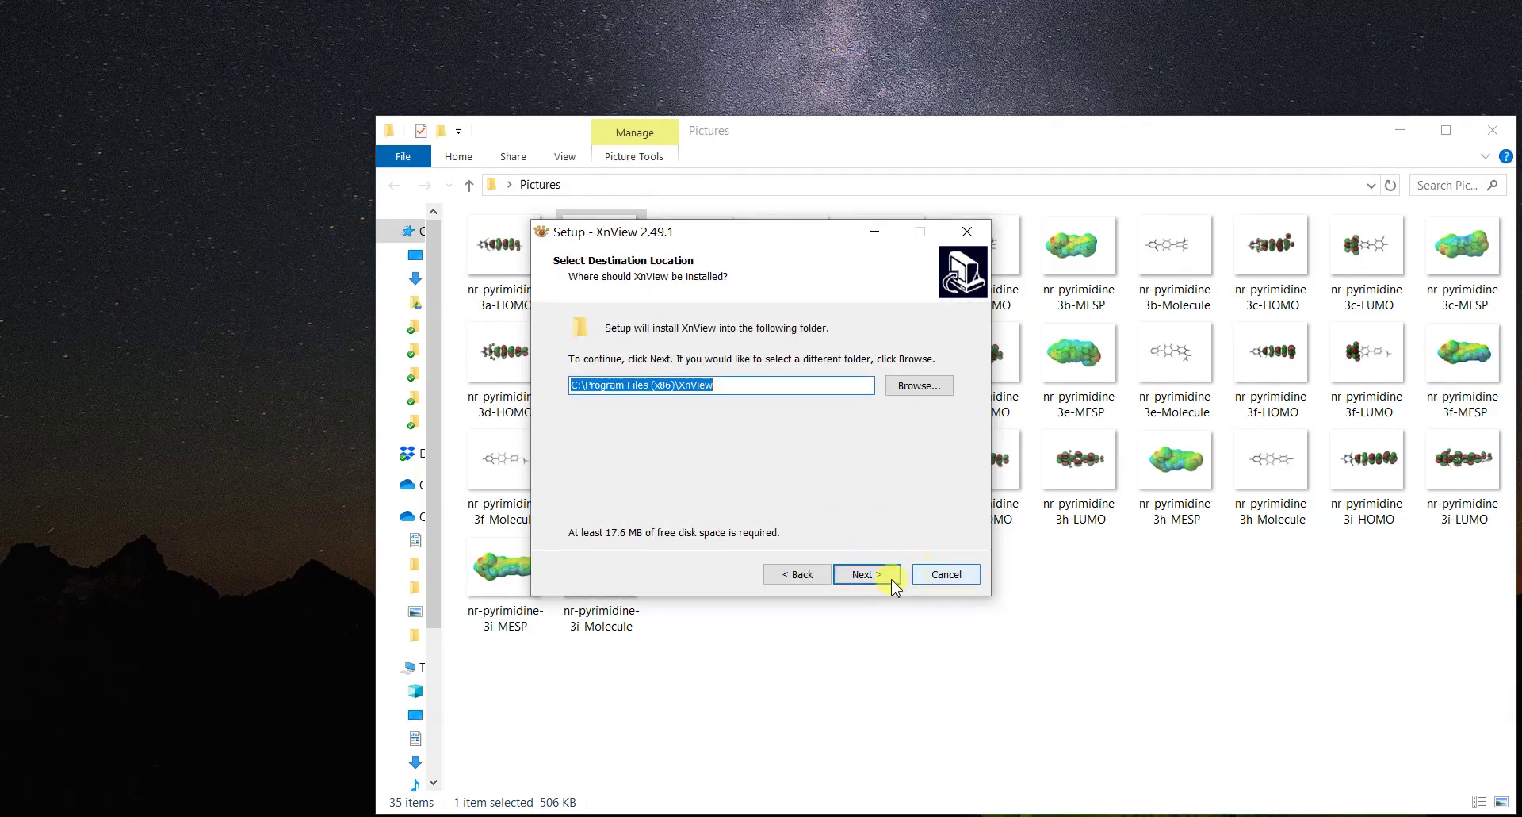
click(892, 583)
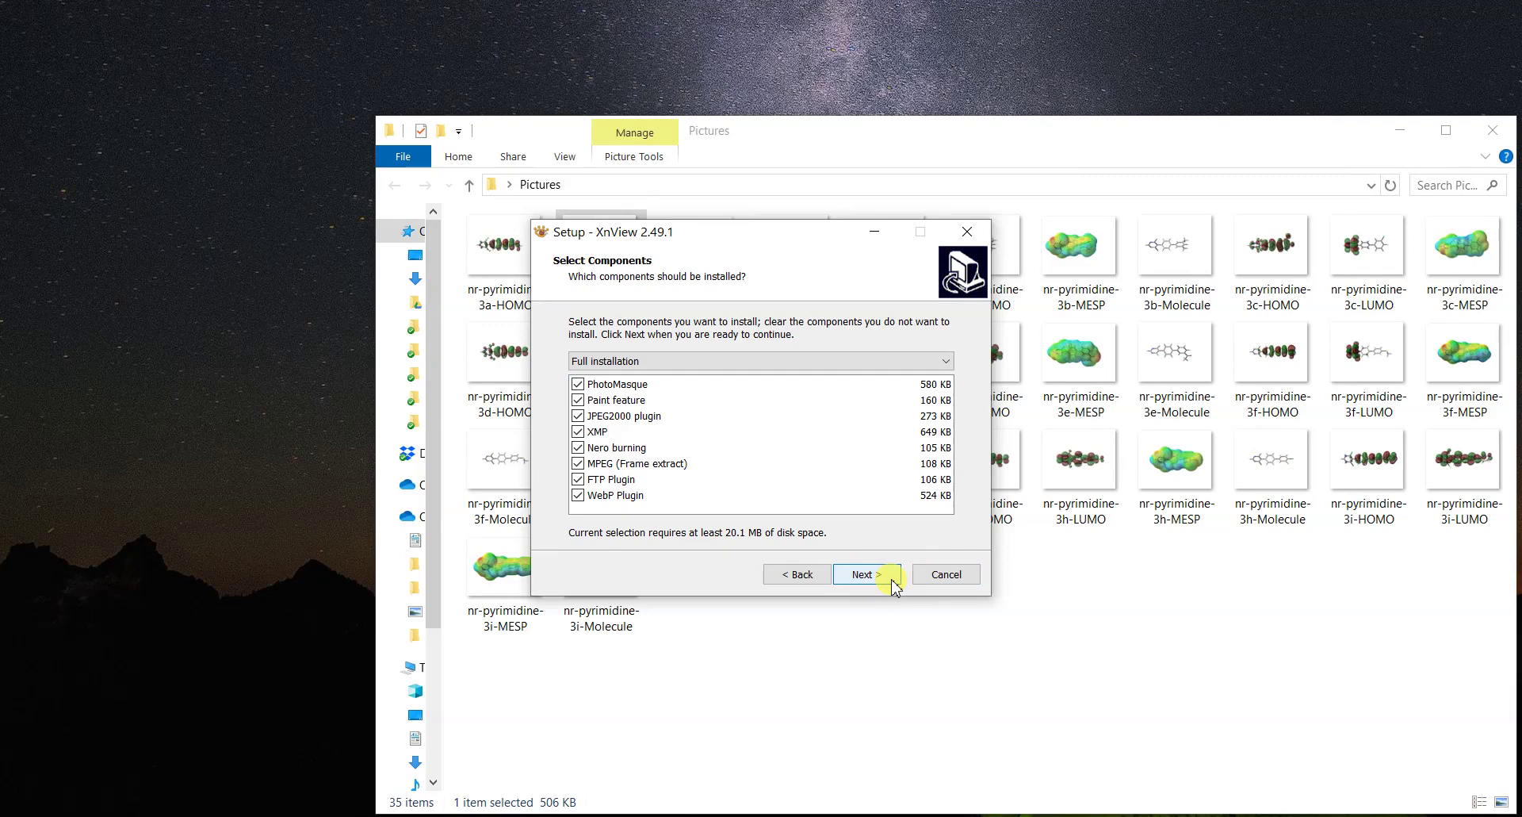
Leave out the Nero burning component, keep default Start Menu and shortcuts, and install.
drag(701, 231, 682, 69)
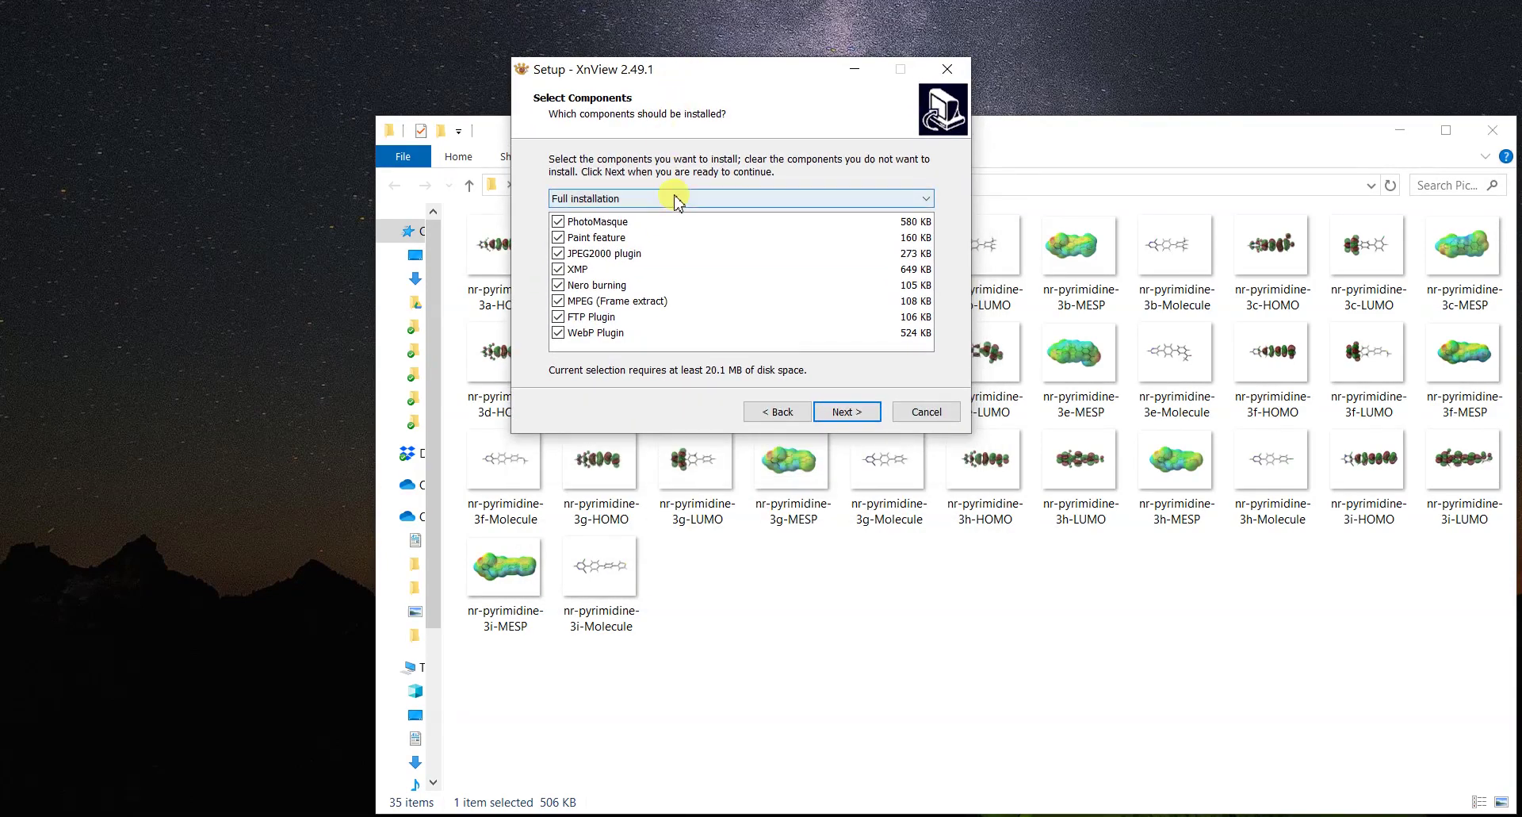
click(558, 287)
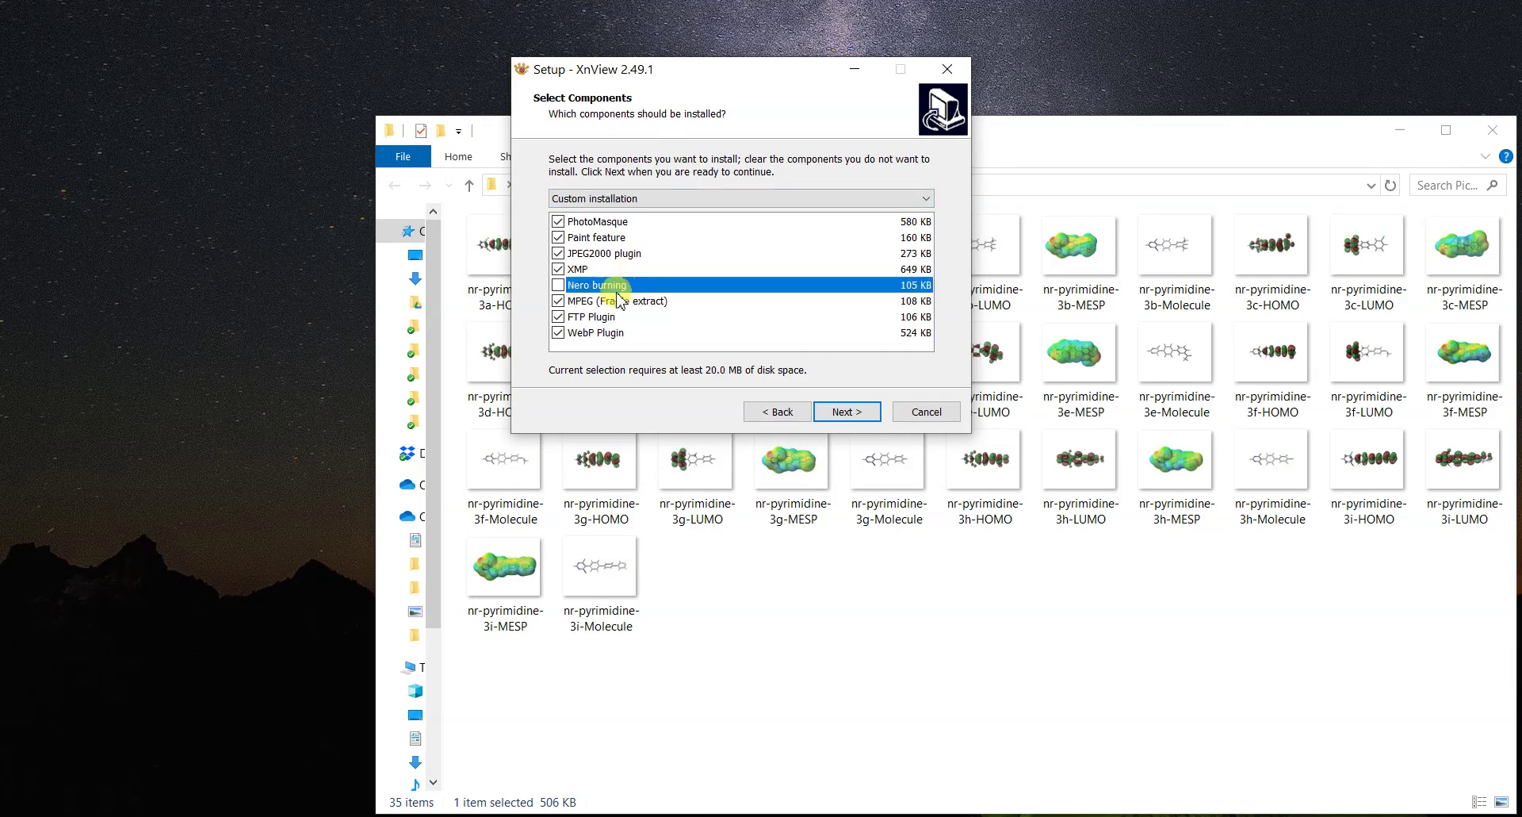
click(862, 418)
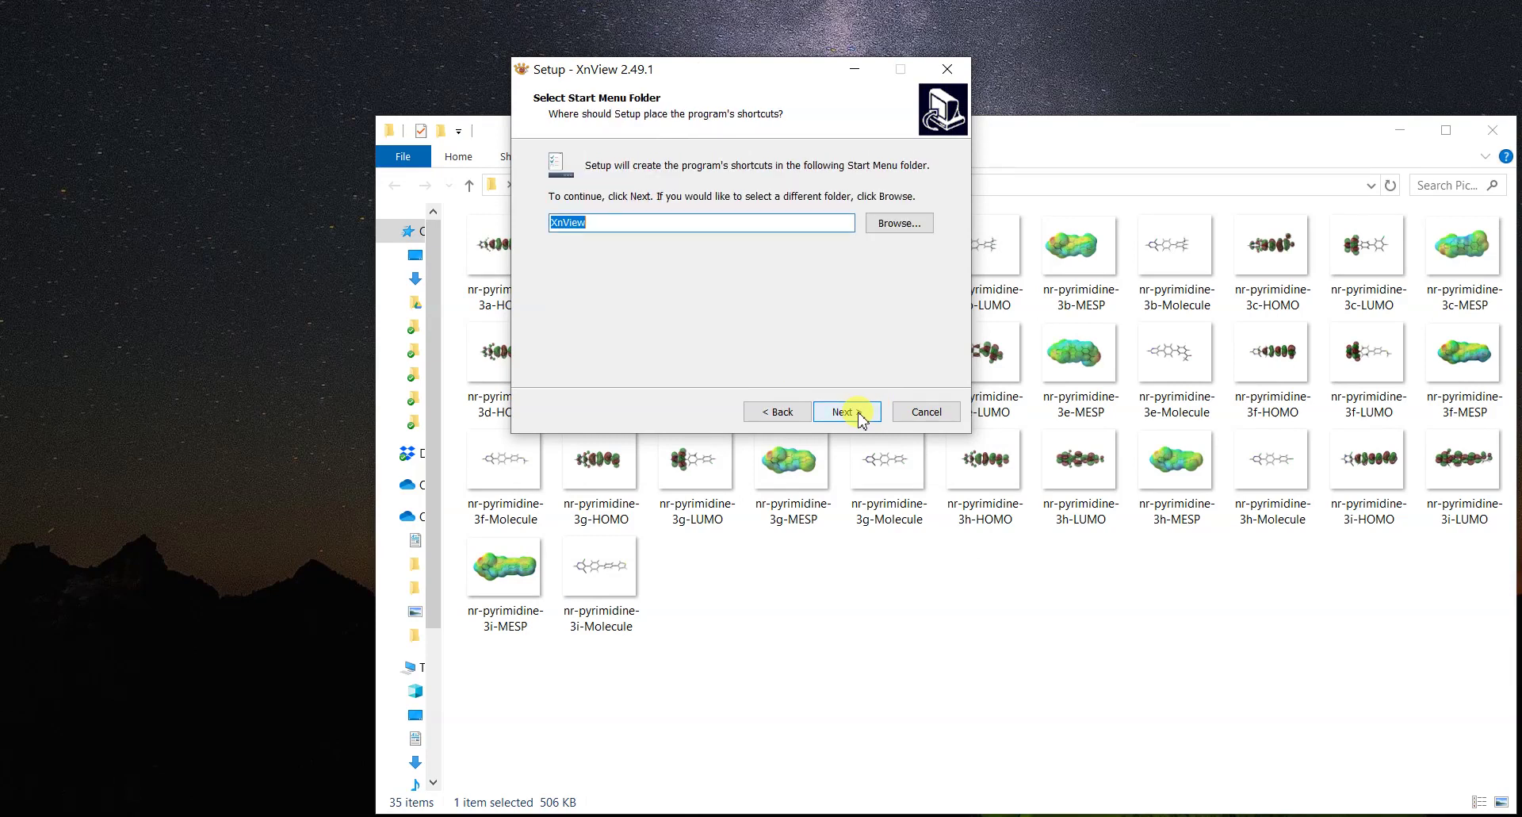
click(861, 418)
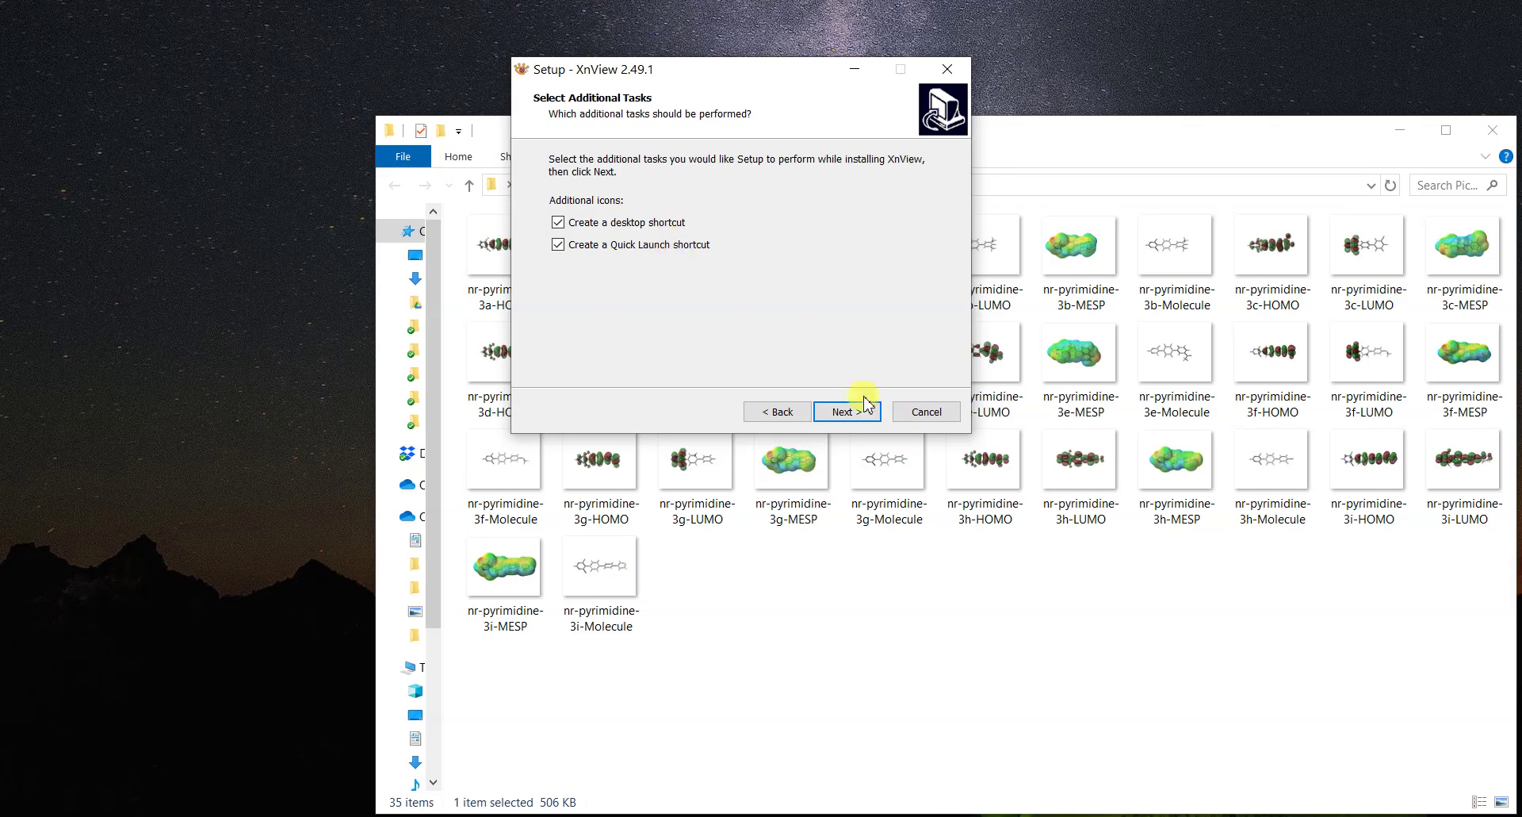
click(865, 408)
click(869, 413)
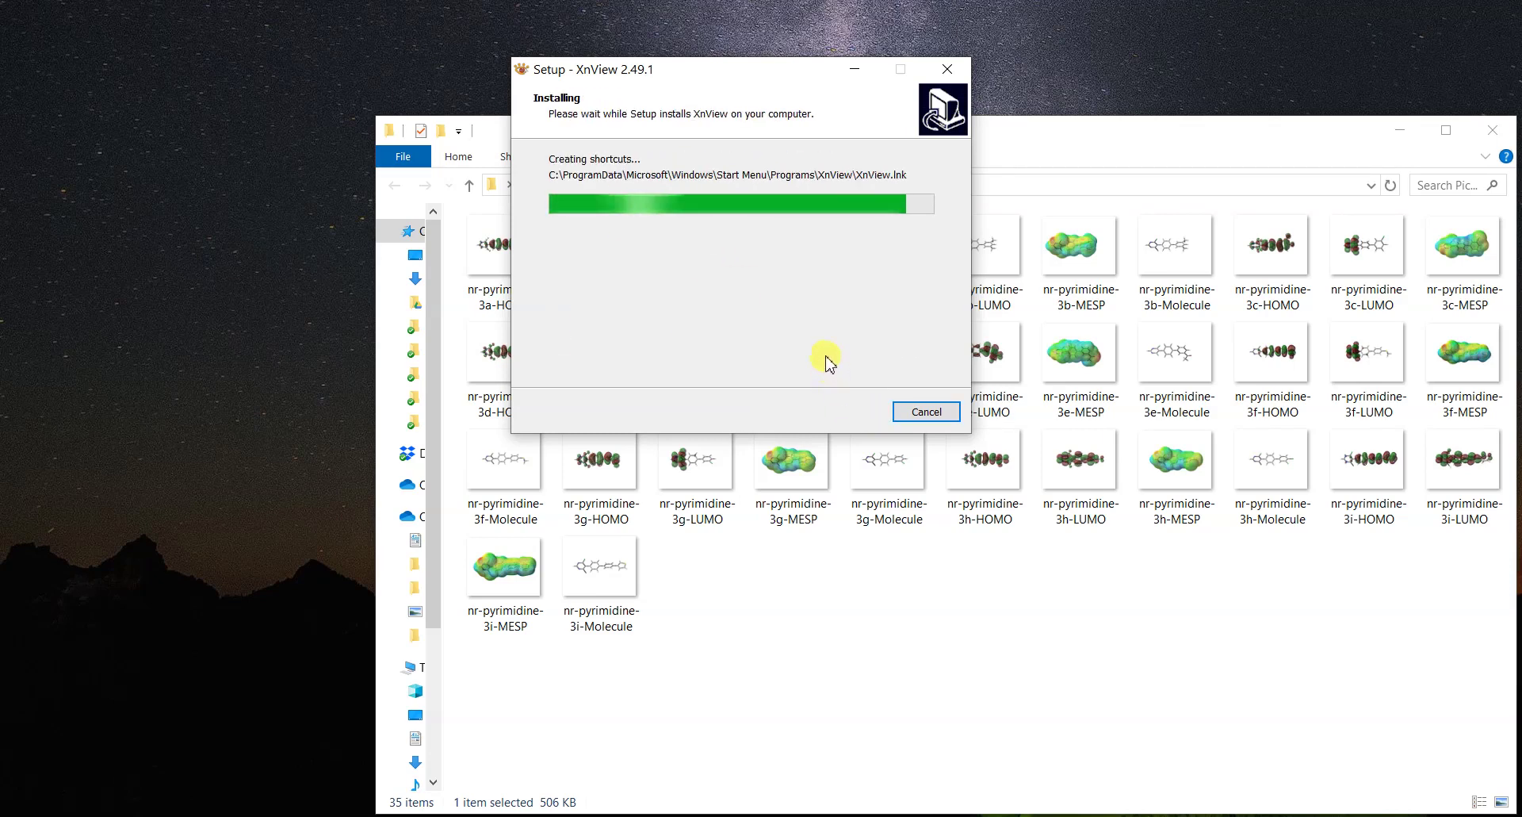
On the completion page, untick View ReadMe and tick Run XnView.
click(682, 270)
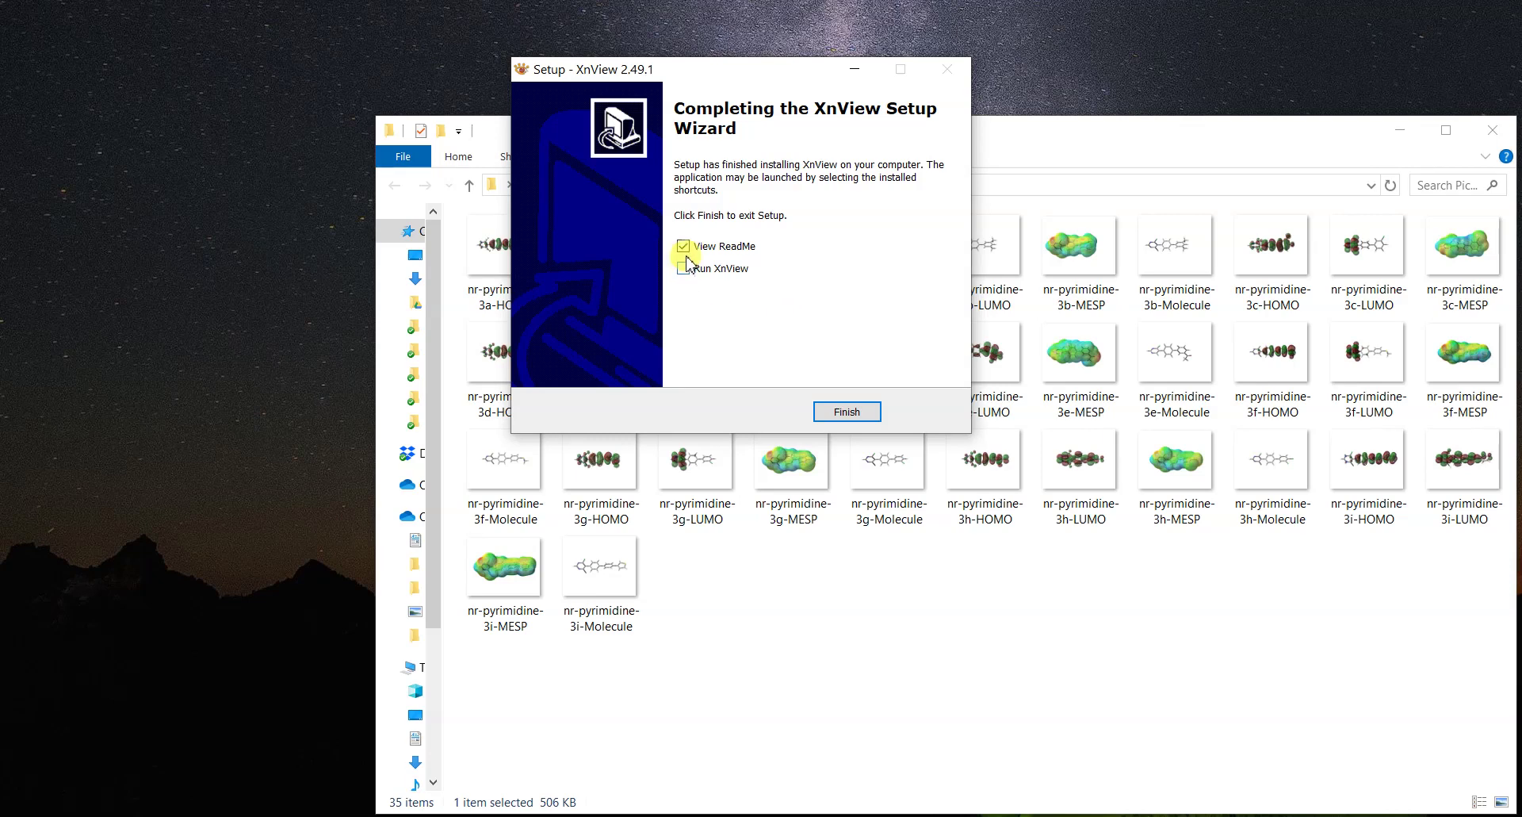
click(685, 251)
click(684, 268)
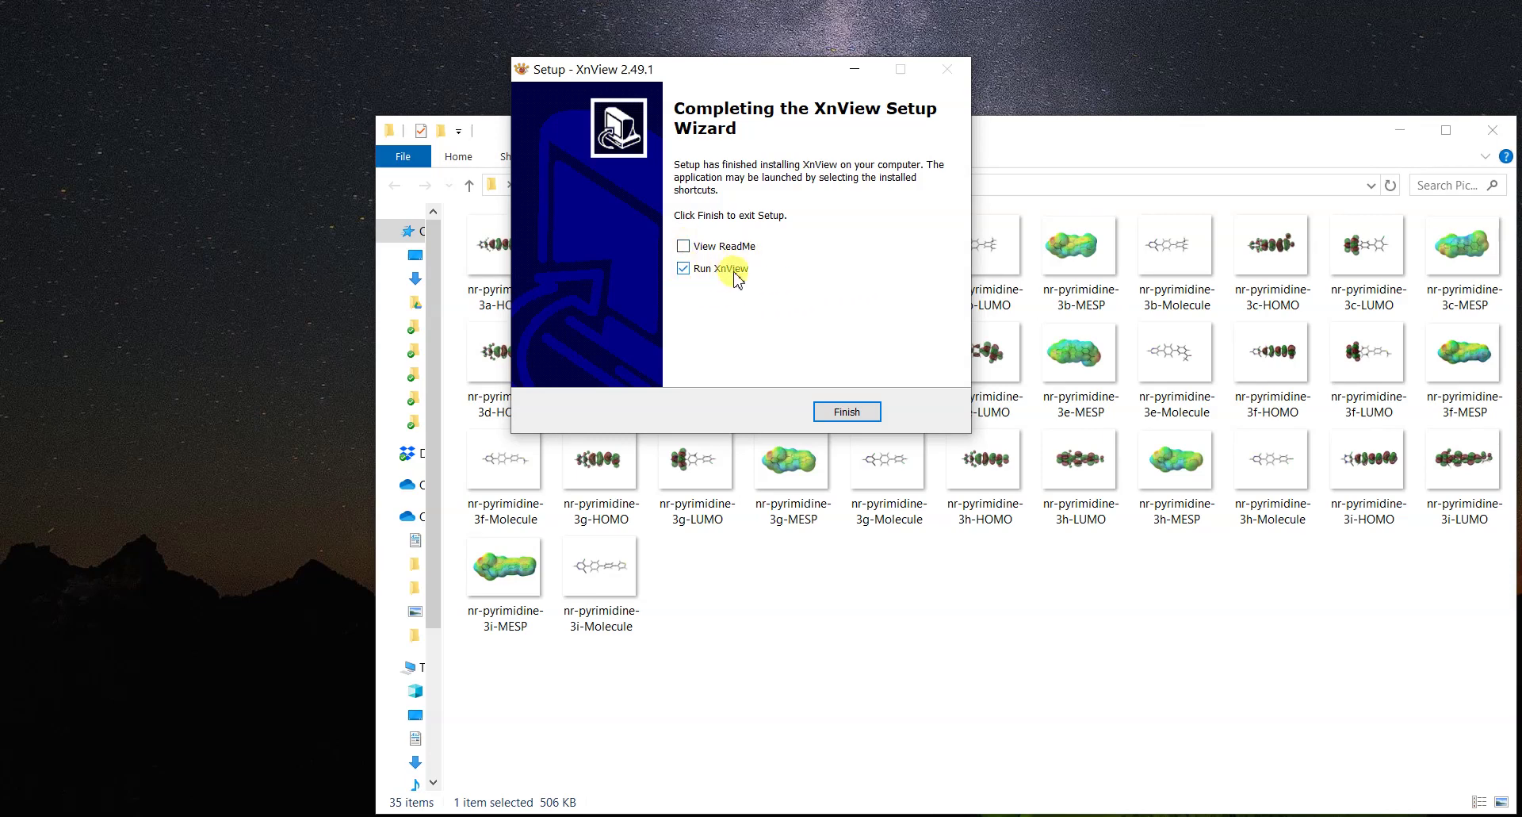
Finish setup and accept XnView's default first-run configuration settings.
click(846, 412)
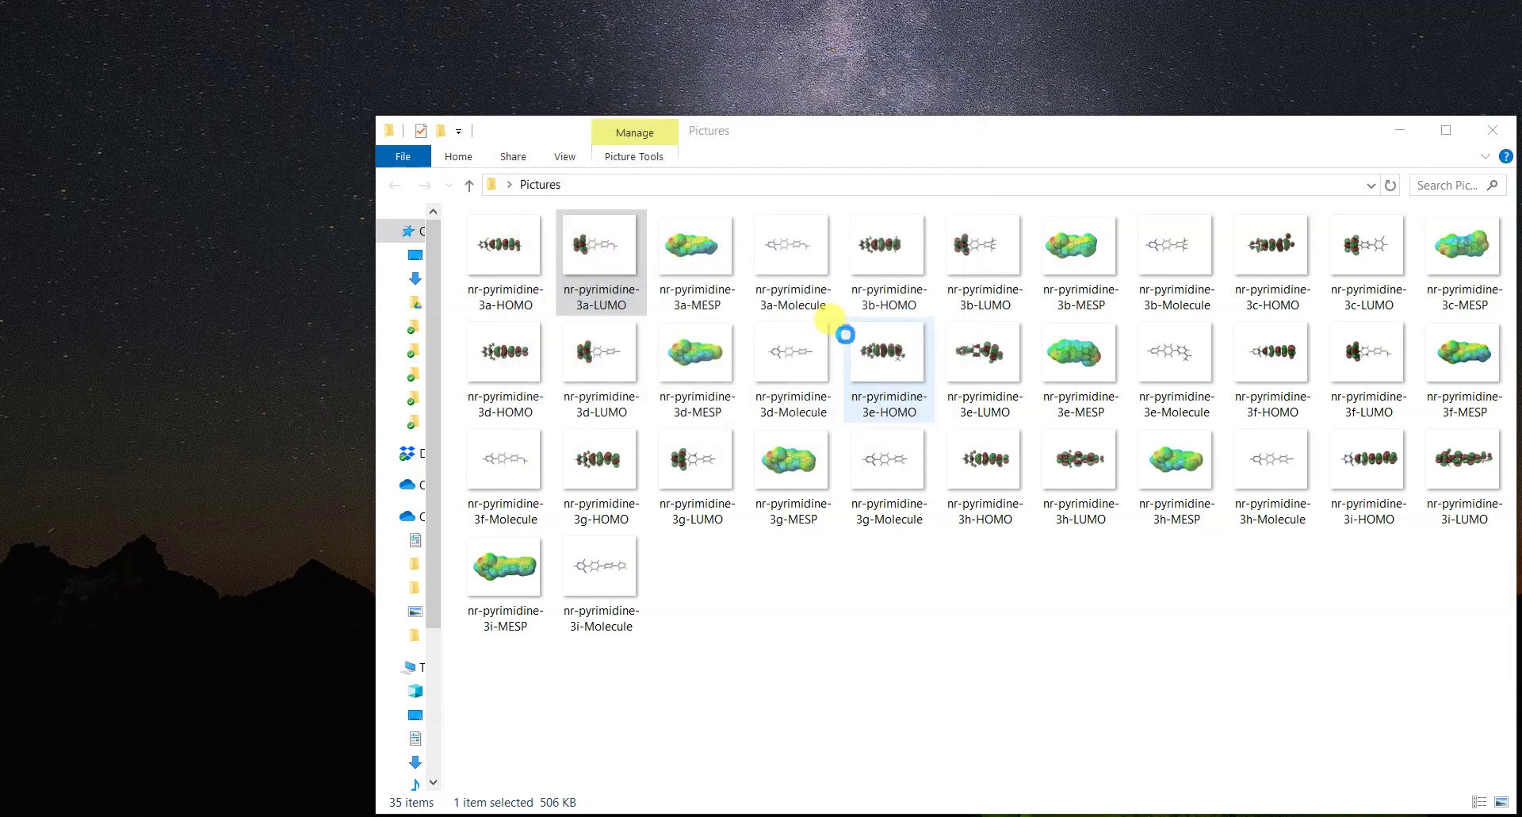
drag(781, 258, 788, 97)
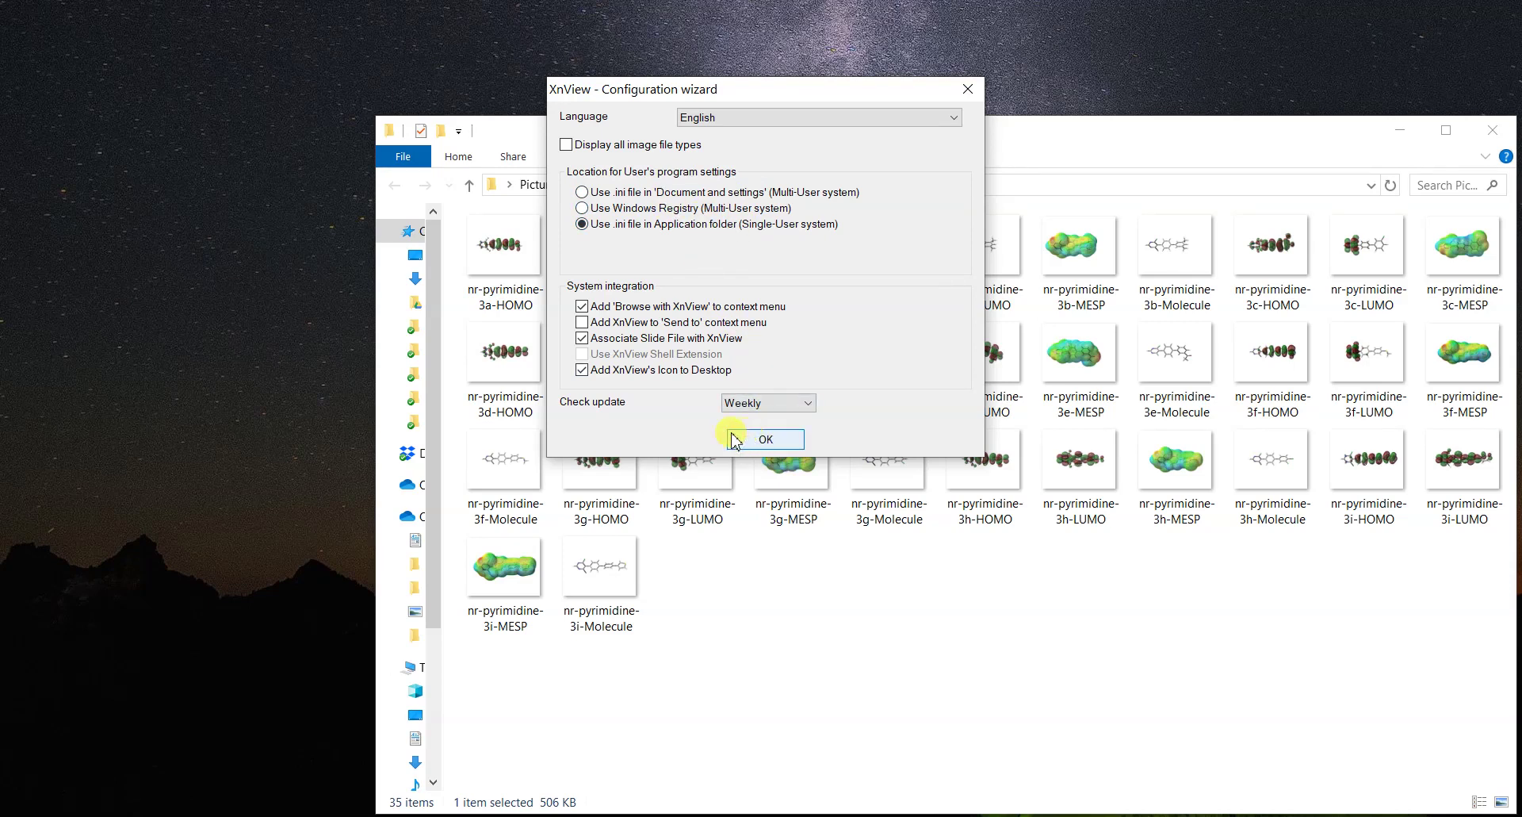
click(786, 444)
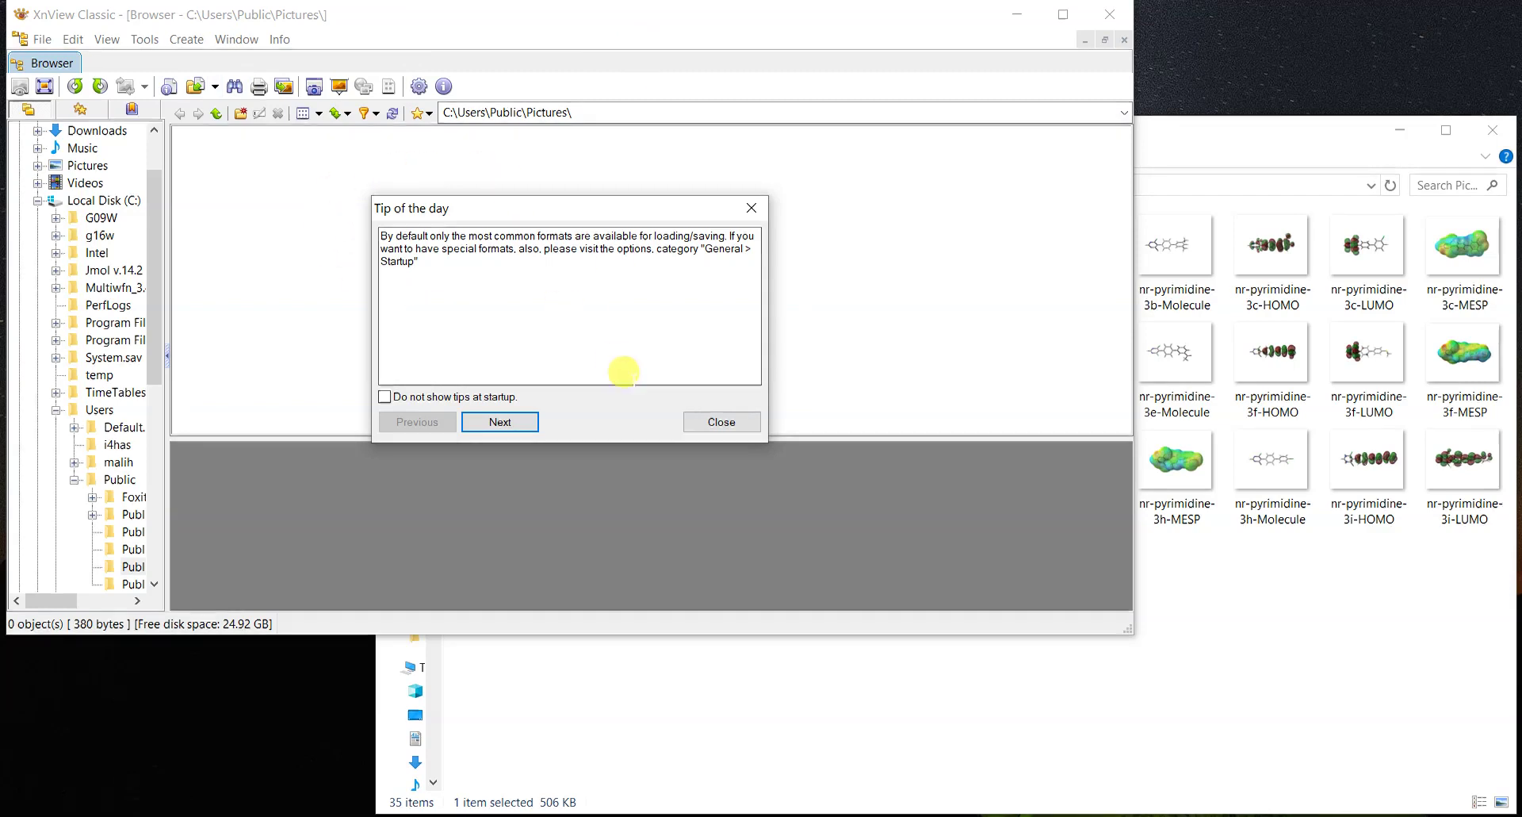
Dismiss Tip of the day and browse to Desktop\Pictures, showing the 35 nr-pyrimidine PNG thumbnails.
click(701, 421)
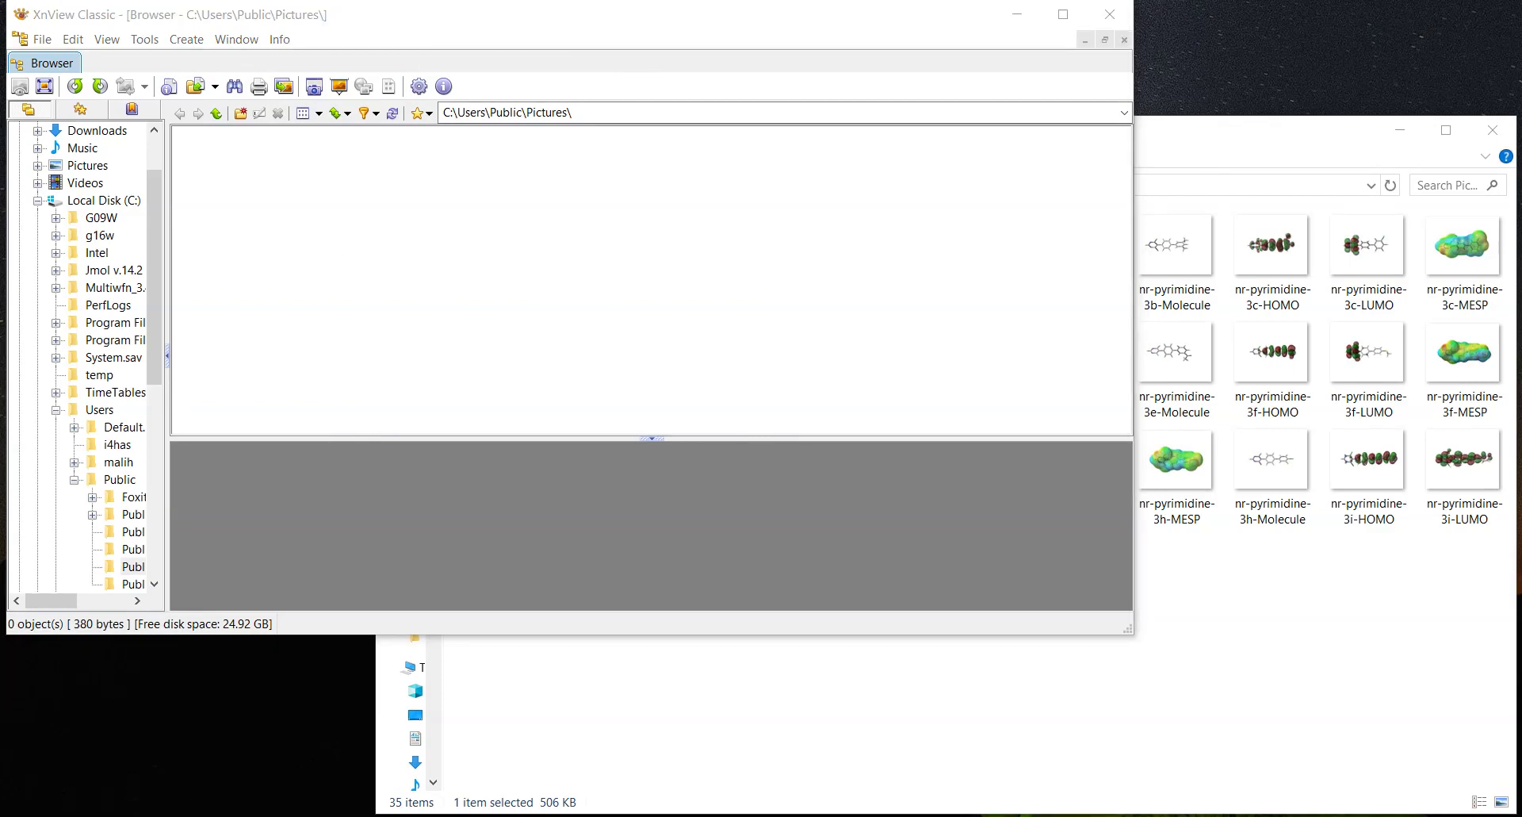
click(517, 337)
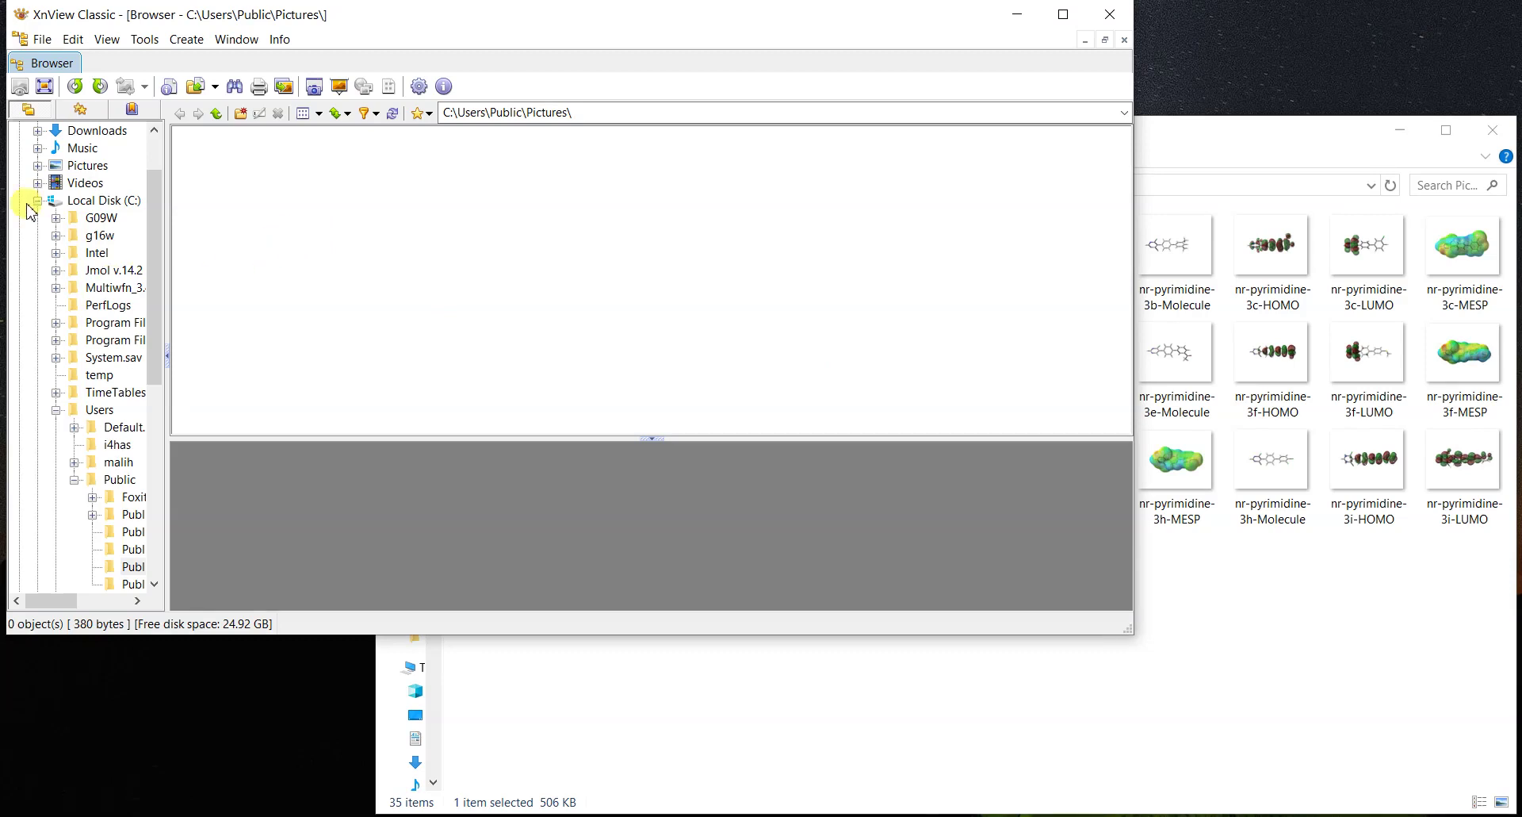
click(38, 201)
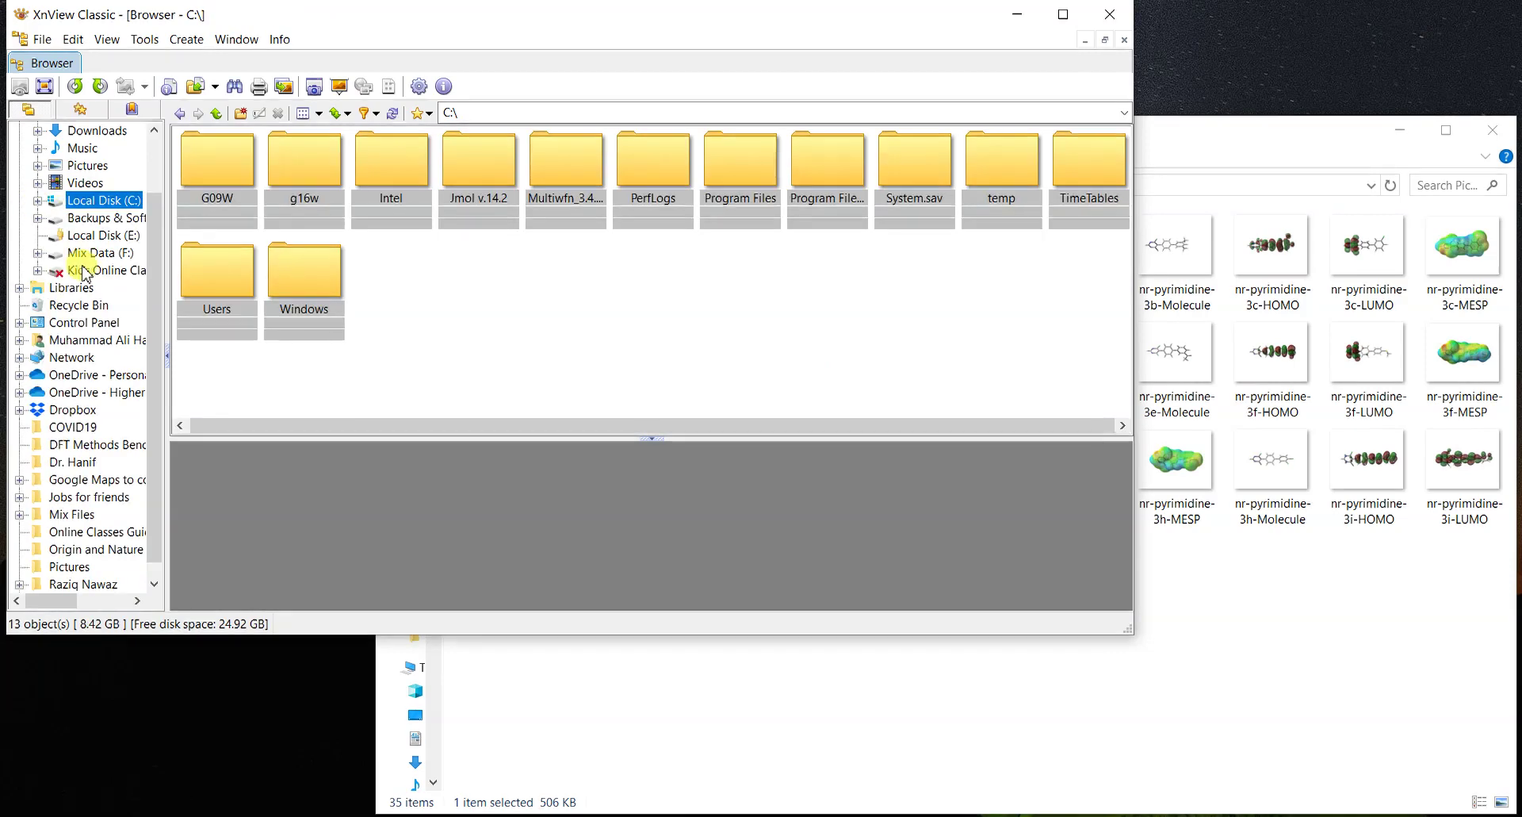
scroll(150, 347, down, 1)
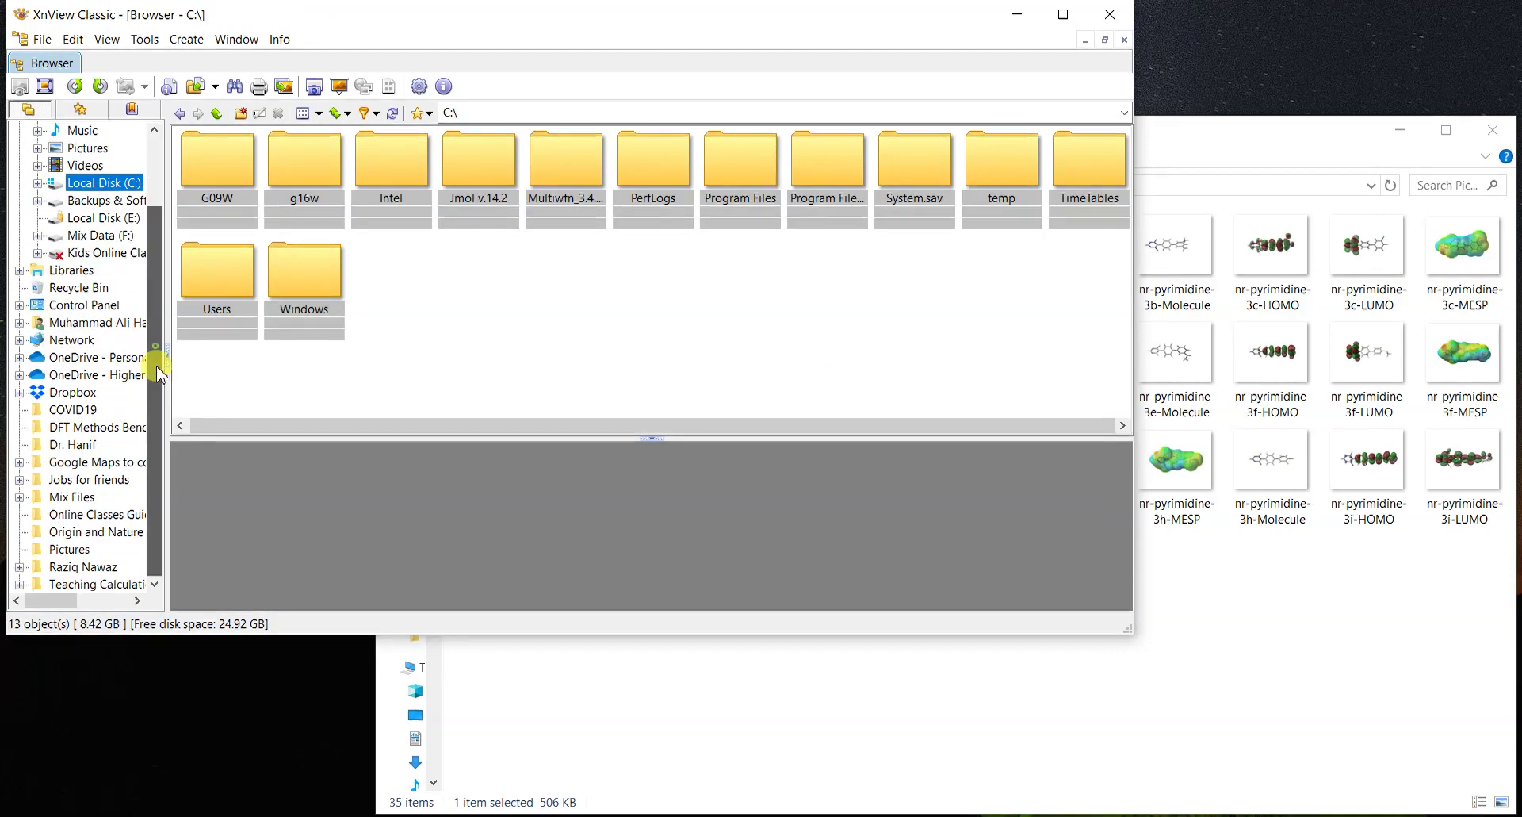
click(69, 549)
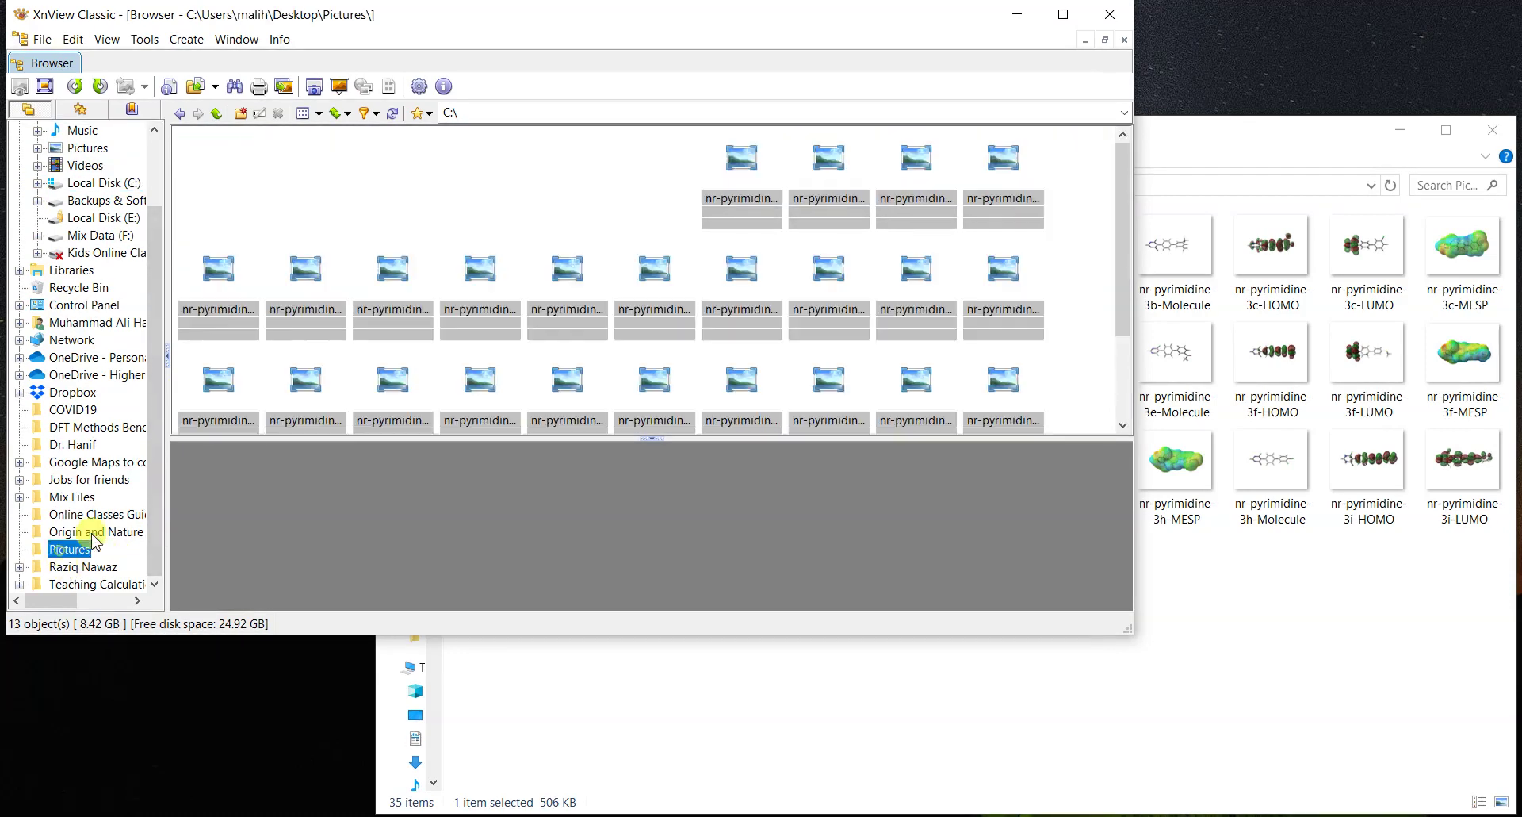
drag(170, 456, 77, 435)
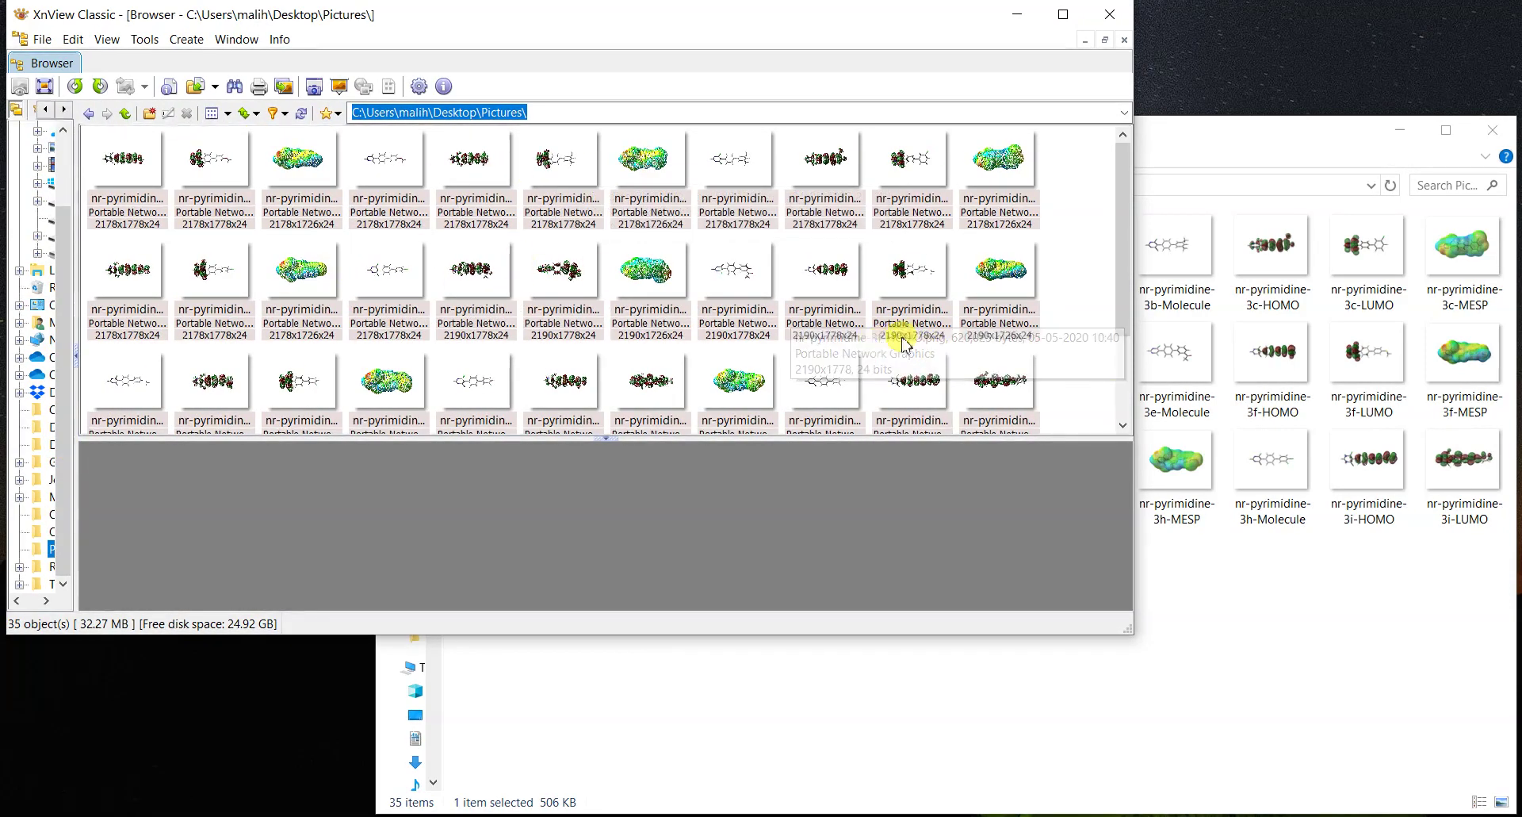
Open Tools > Batch Processing and add the Desktop Pictures folder's PNGs as input.
click(1243, 601)
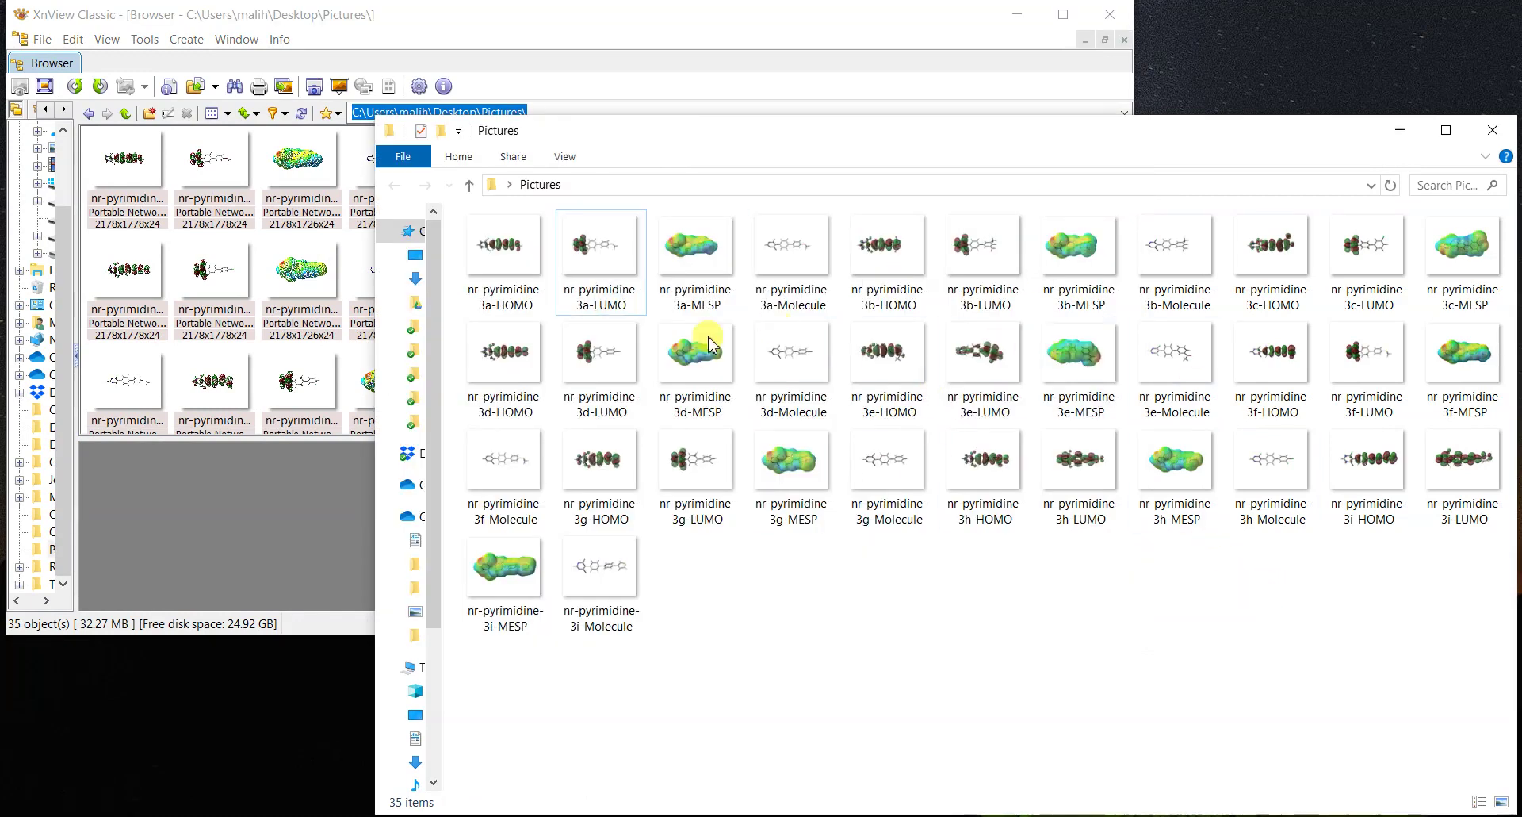
click(277, 476)
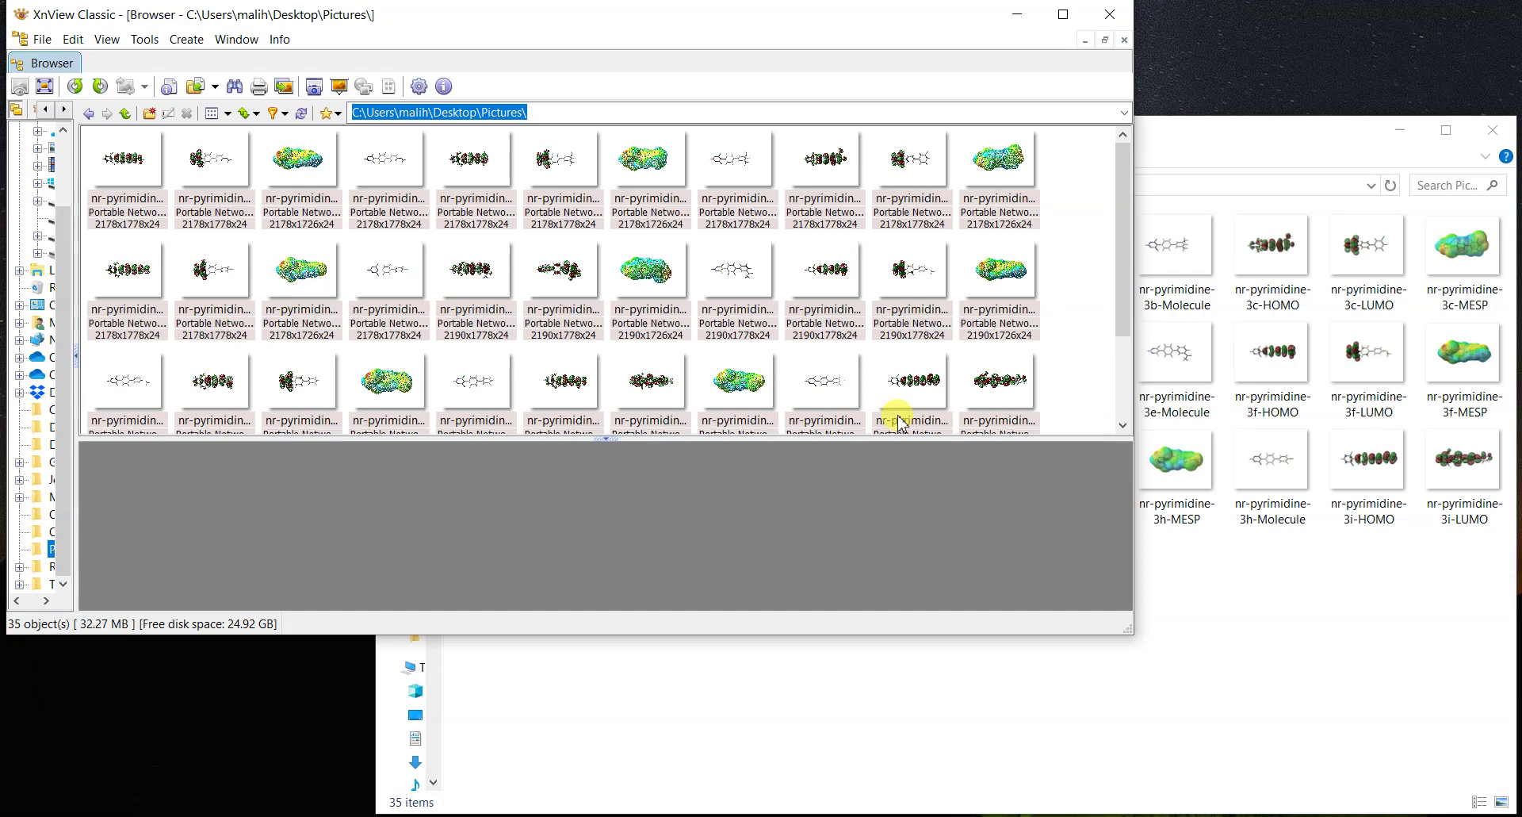
drag(891, 446, 866, 578)
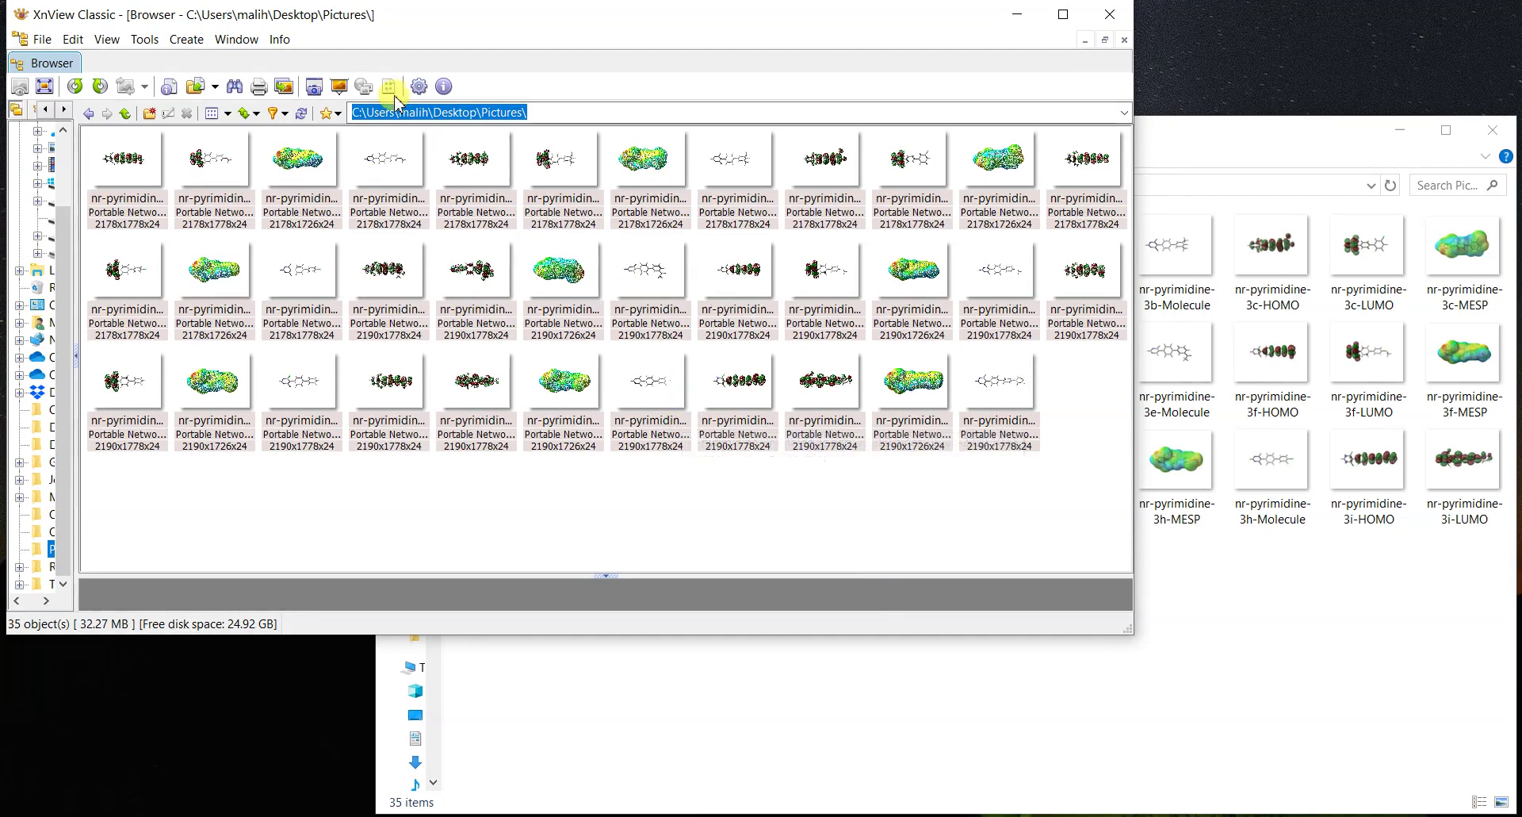
click(146, 41)
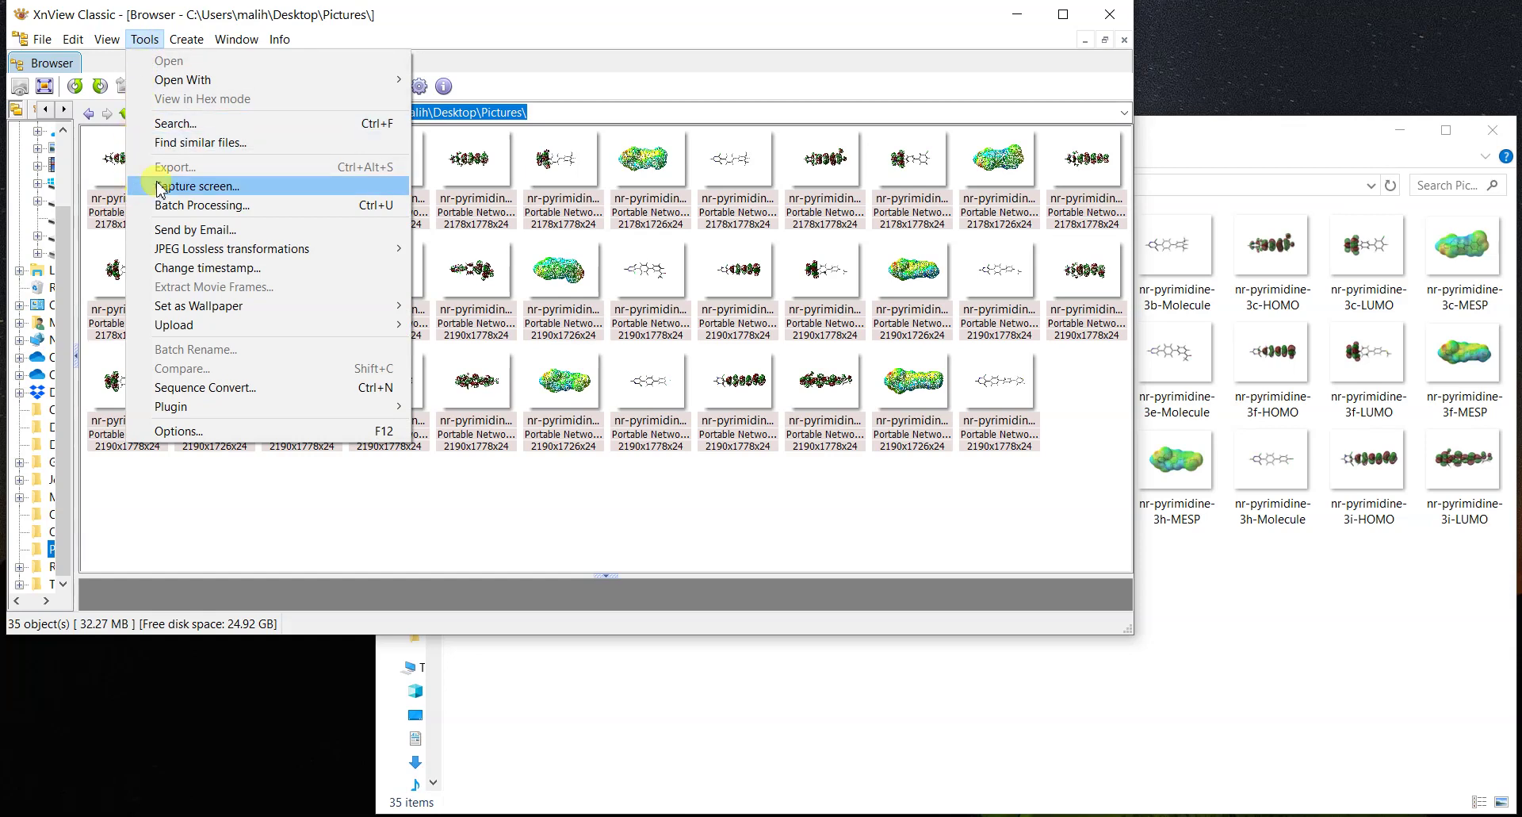
click(341, 205)
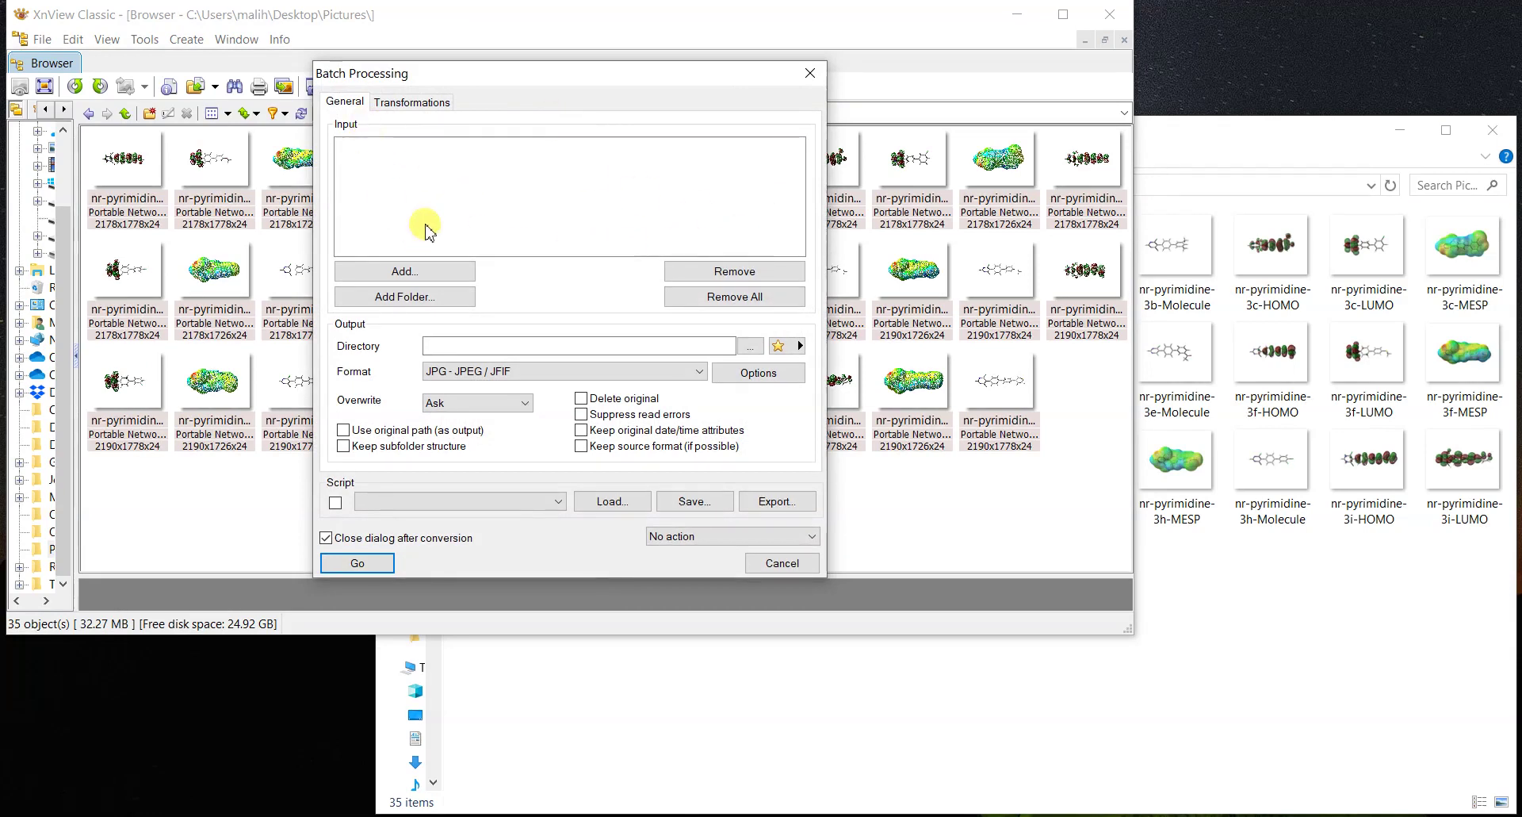
click(416, 301)
scroll(757, 412, down, 1)
click(683, 446)
click(783, 541)
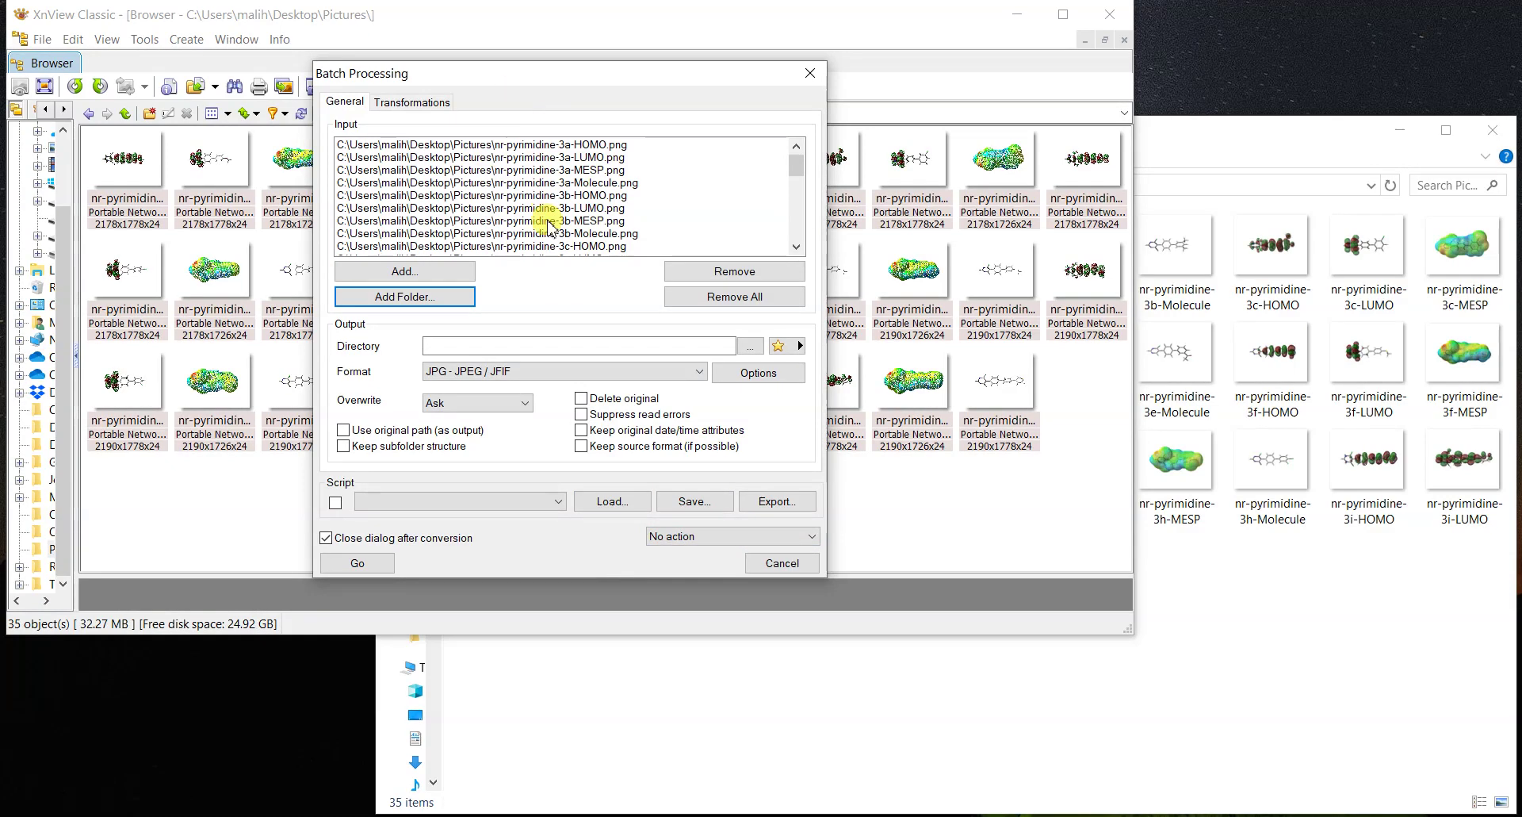
Add a new folder named cropped-pics inside Pictures (now 36 items) and select it.
click(1182, 595)
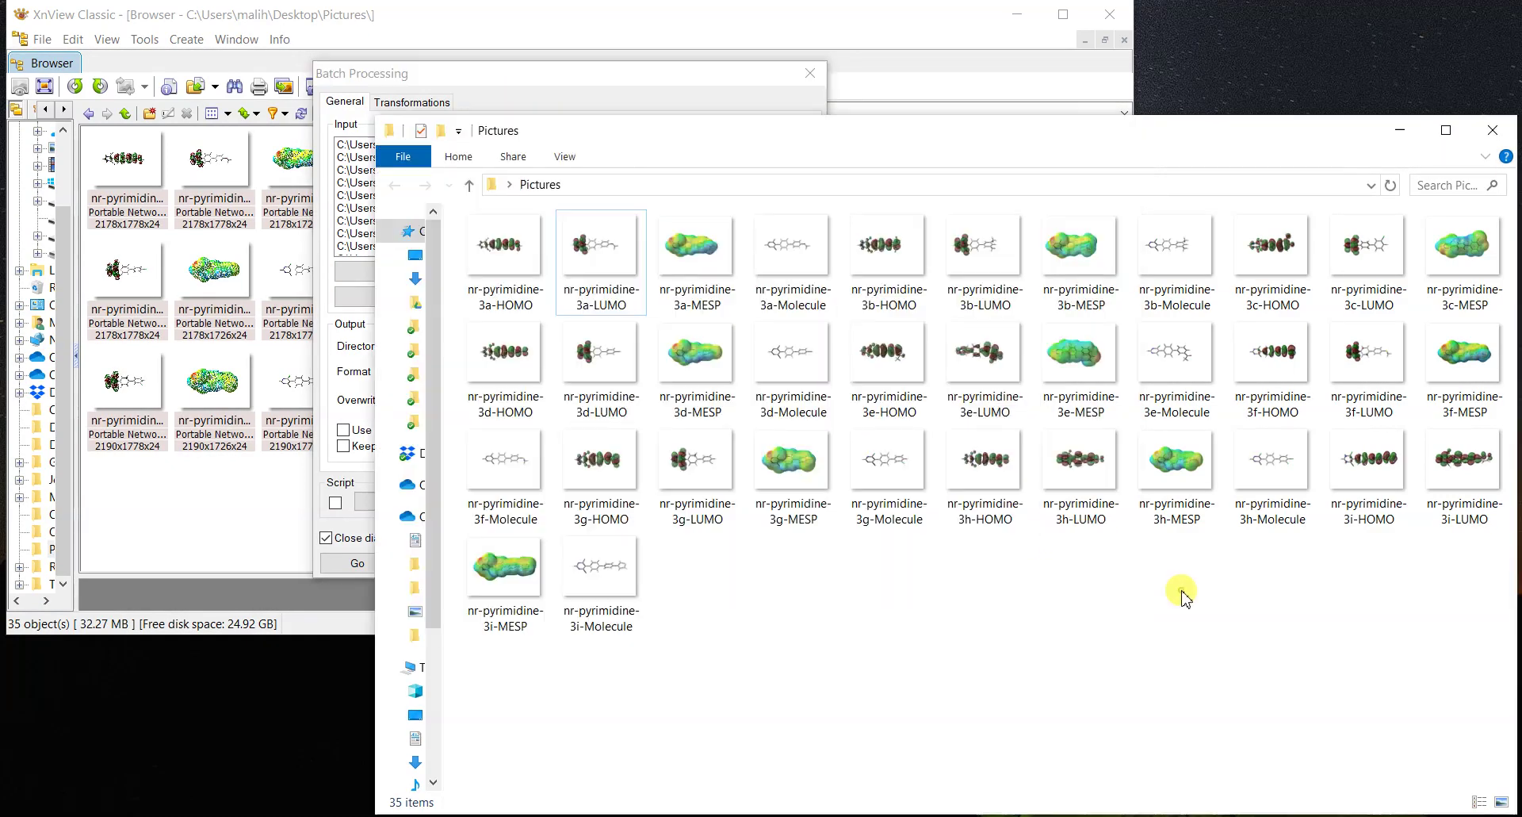
right_click(747, 698)
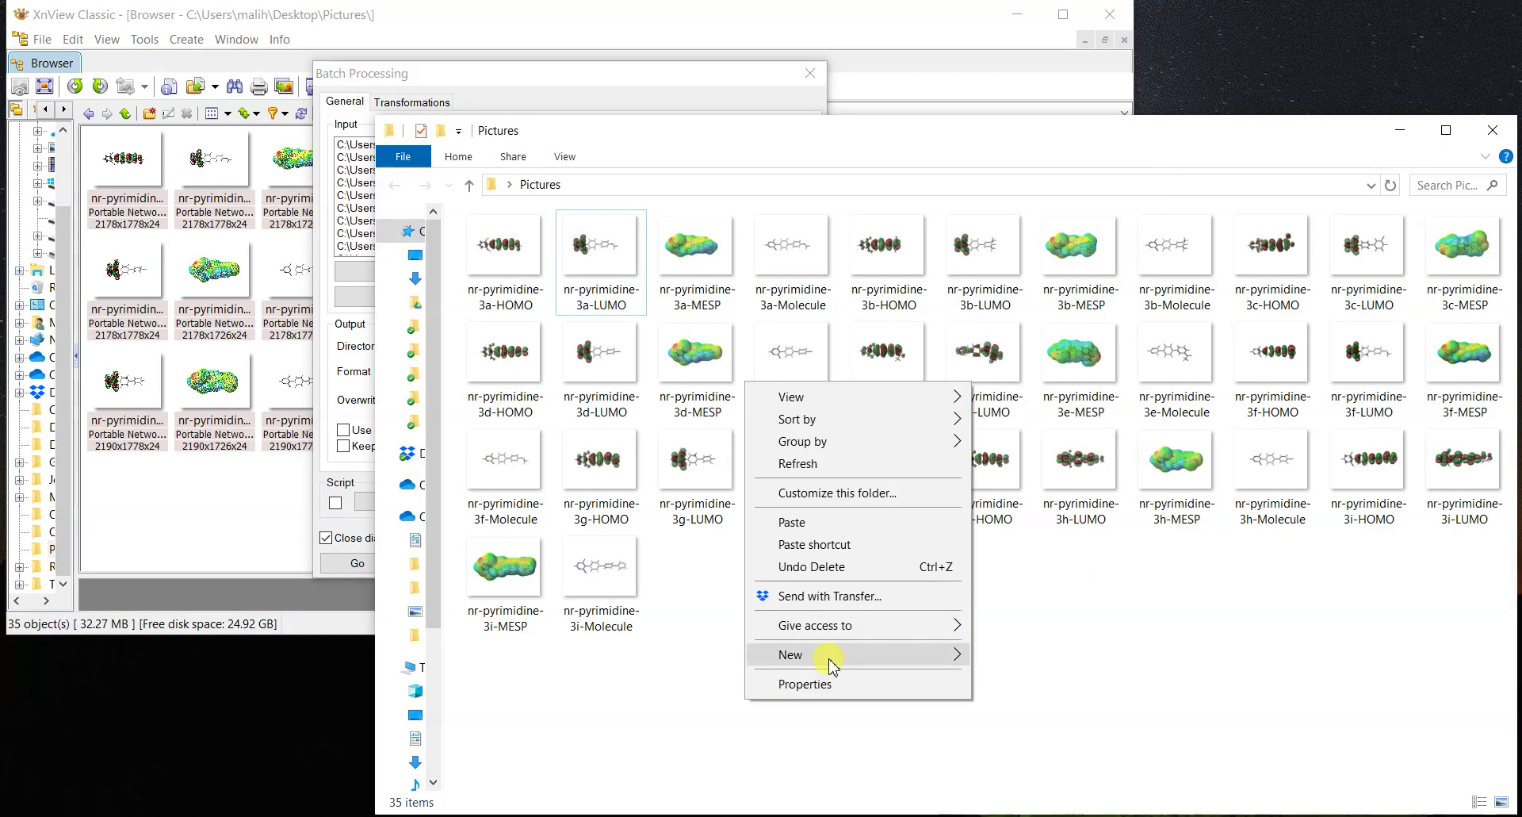
mouse_move(829, 654)
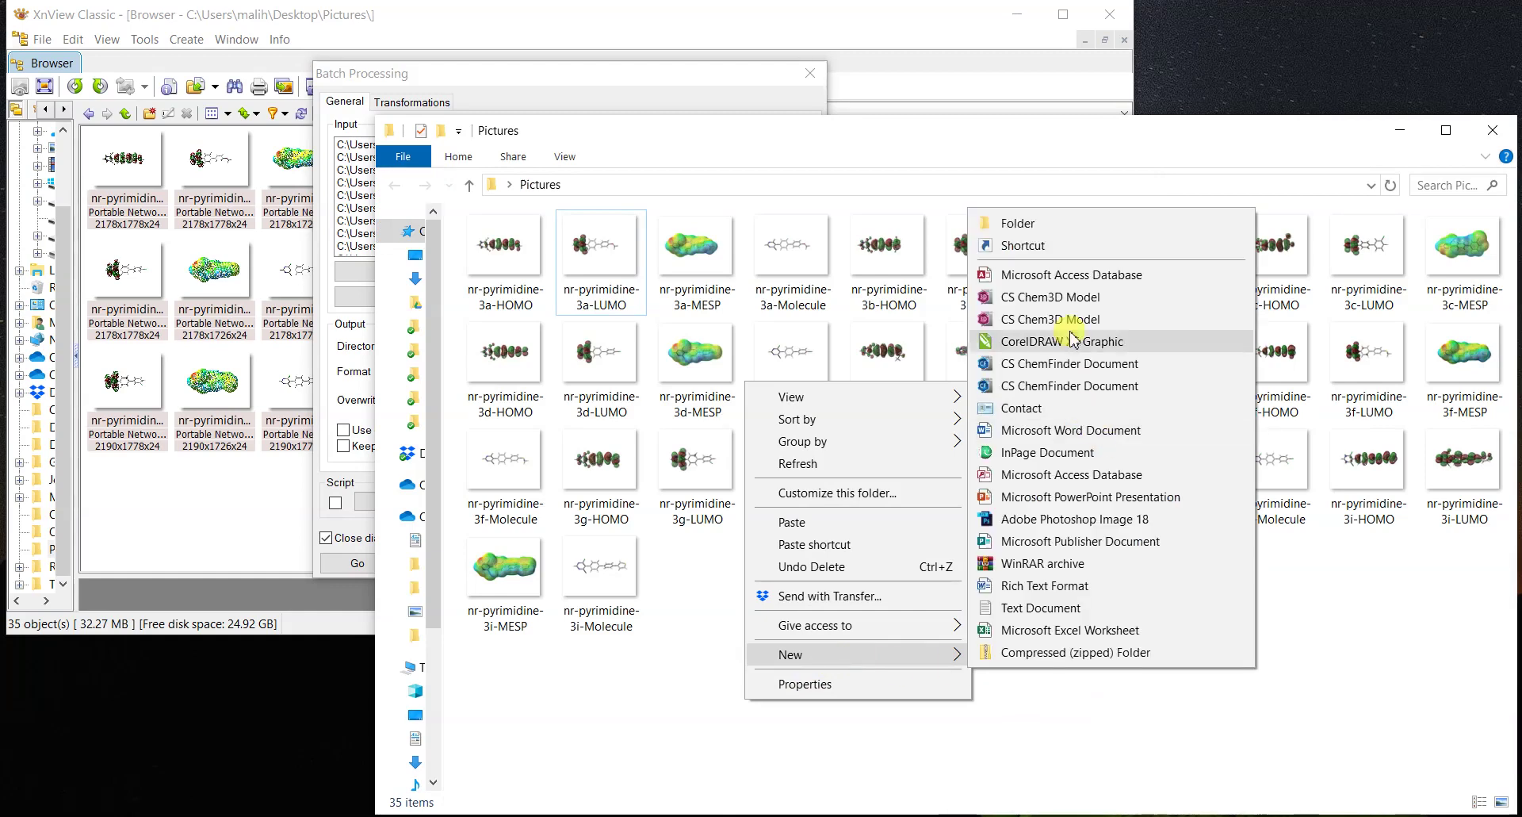
click(1031, 223)
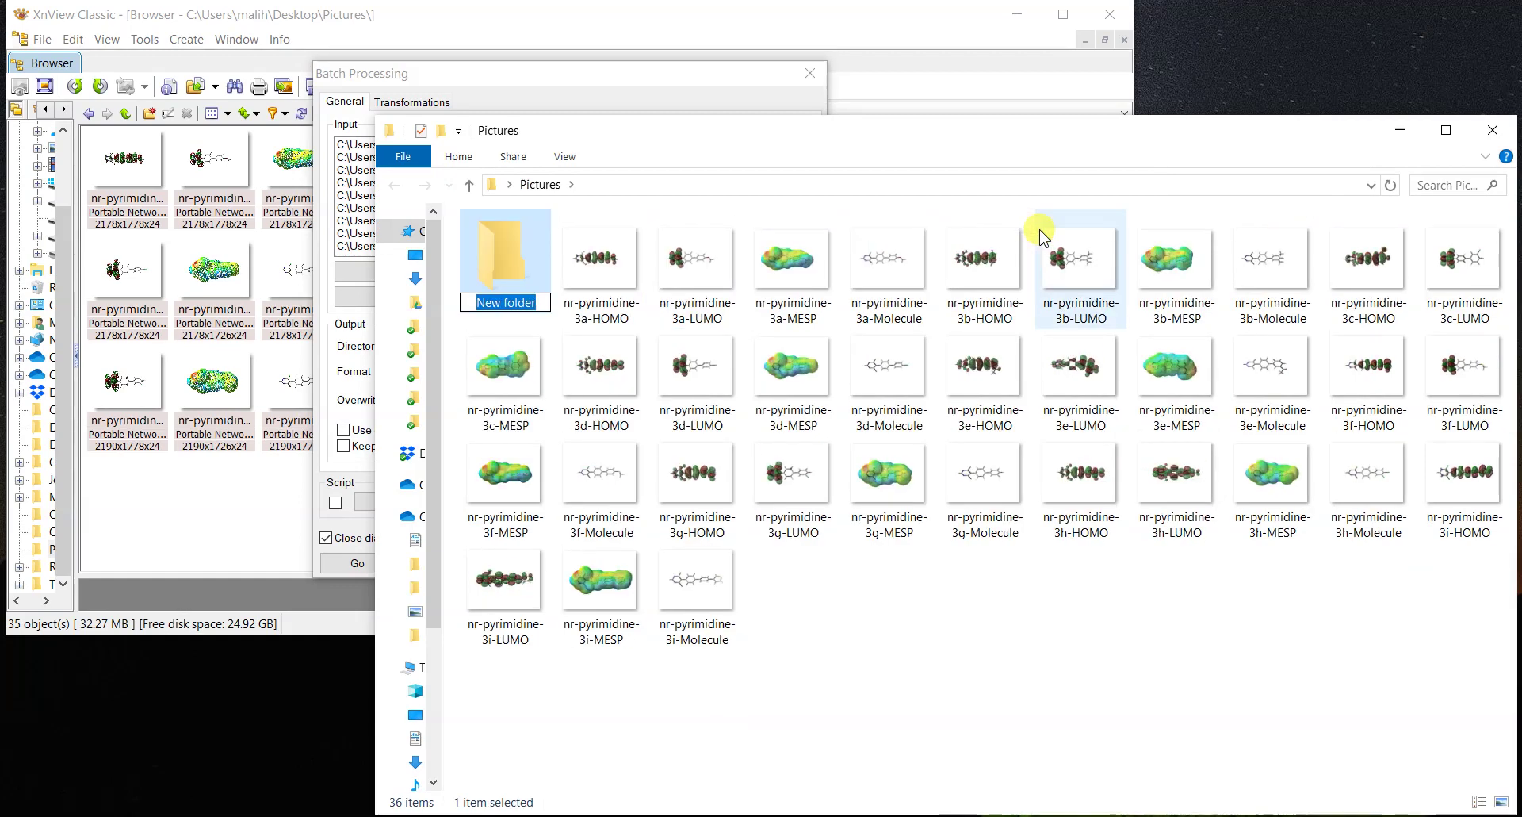
text(cropped-pics)
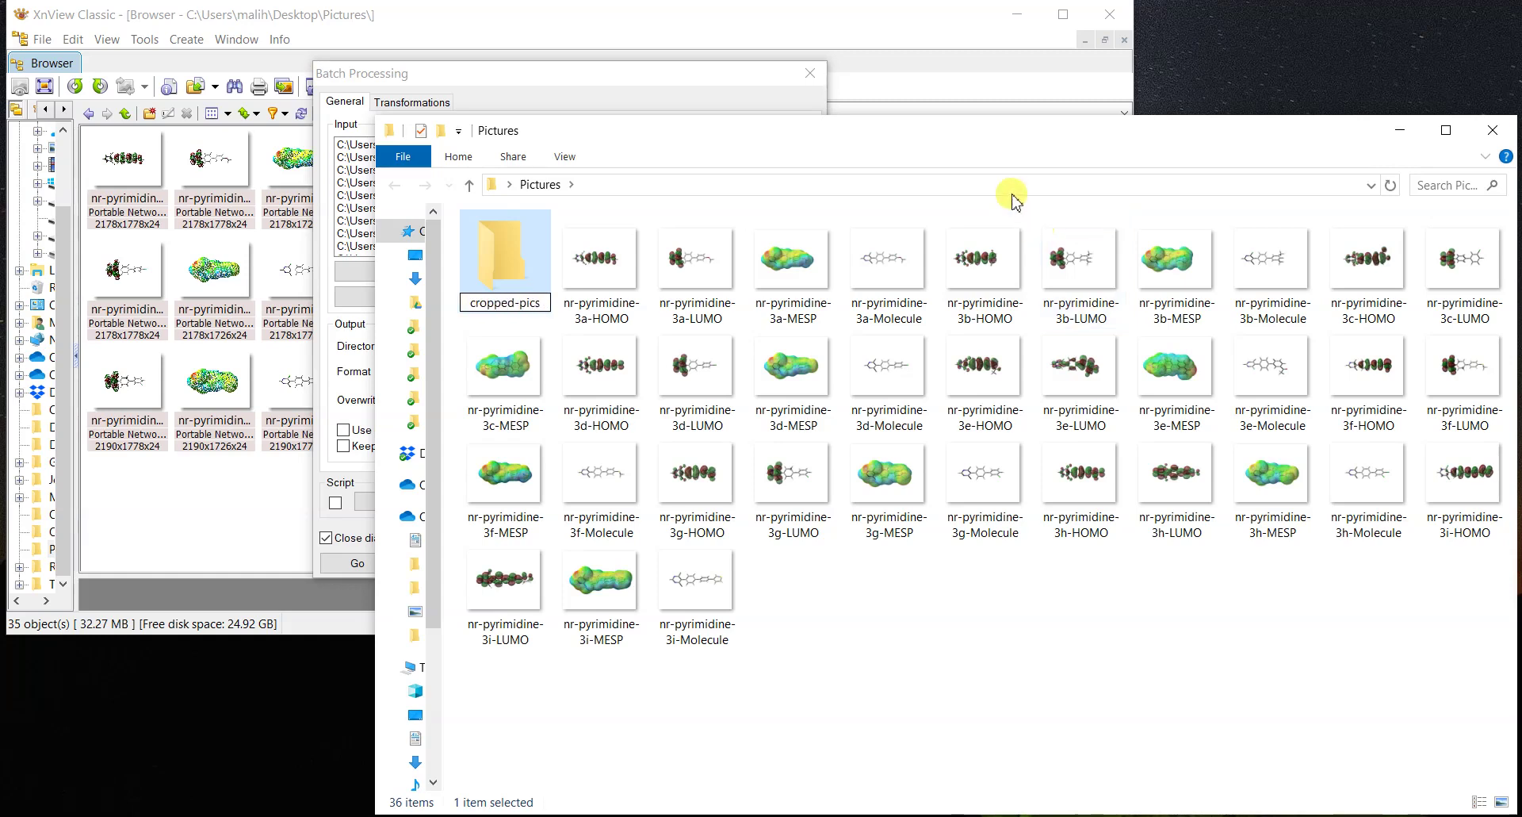
click(807, 785)
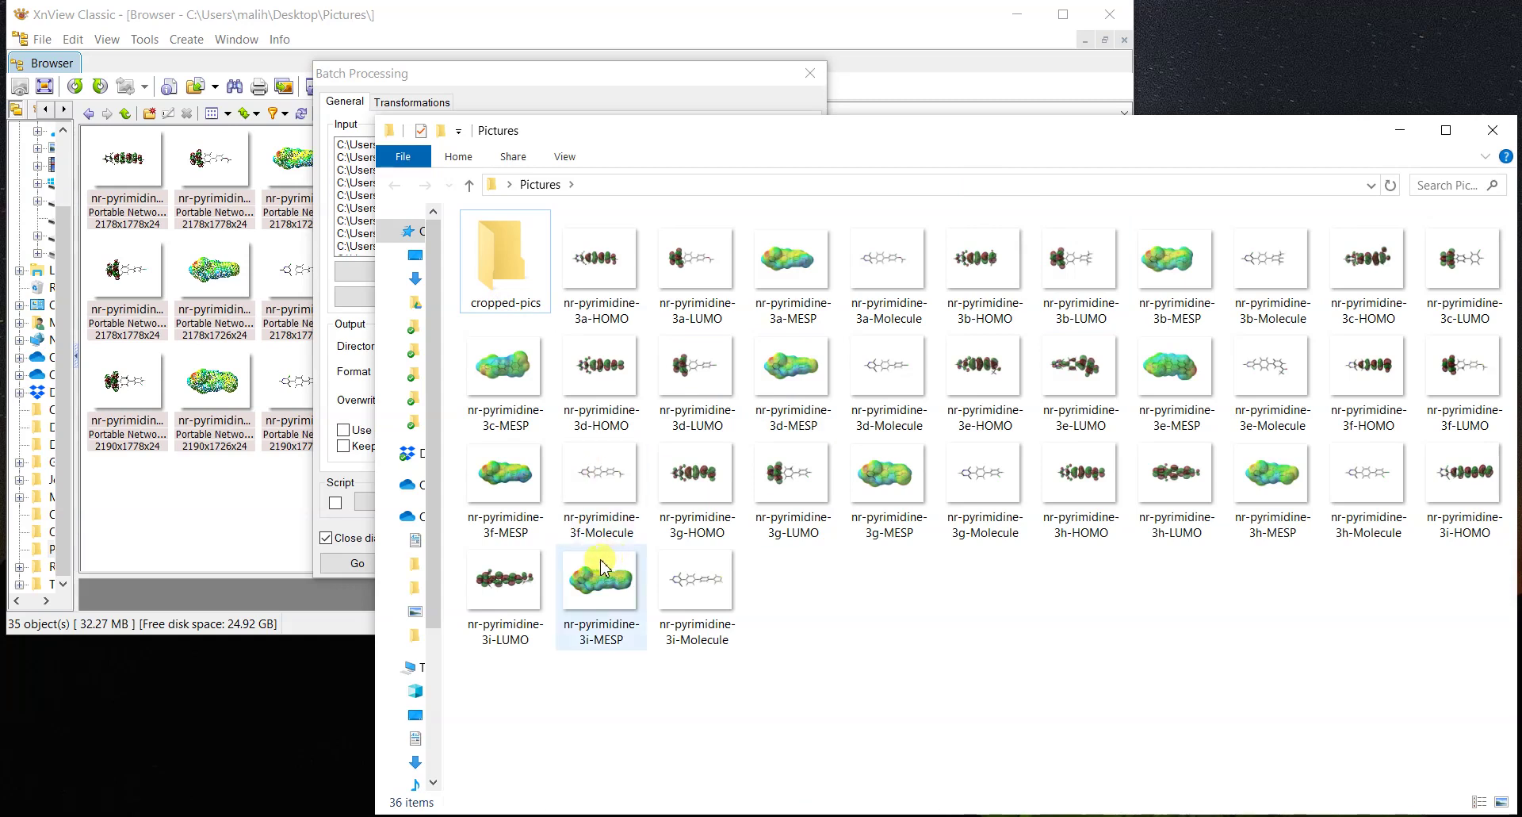
click(529, 263)
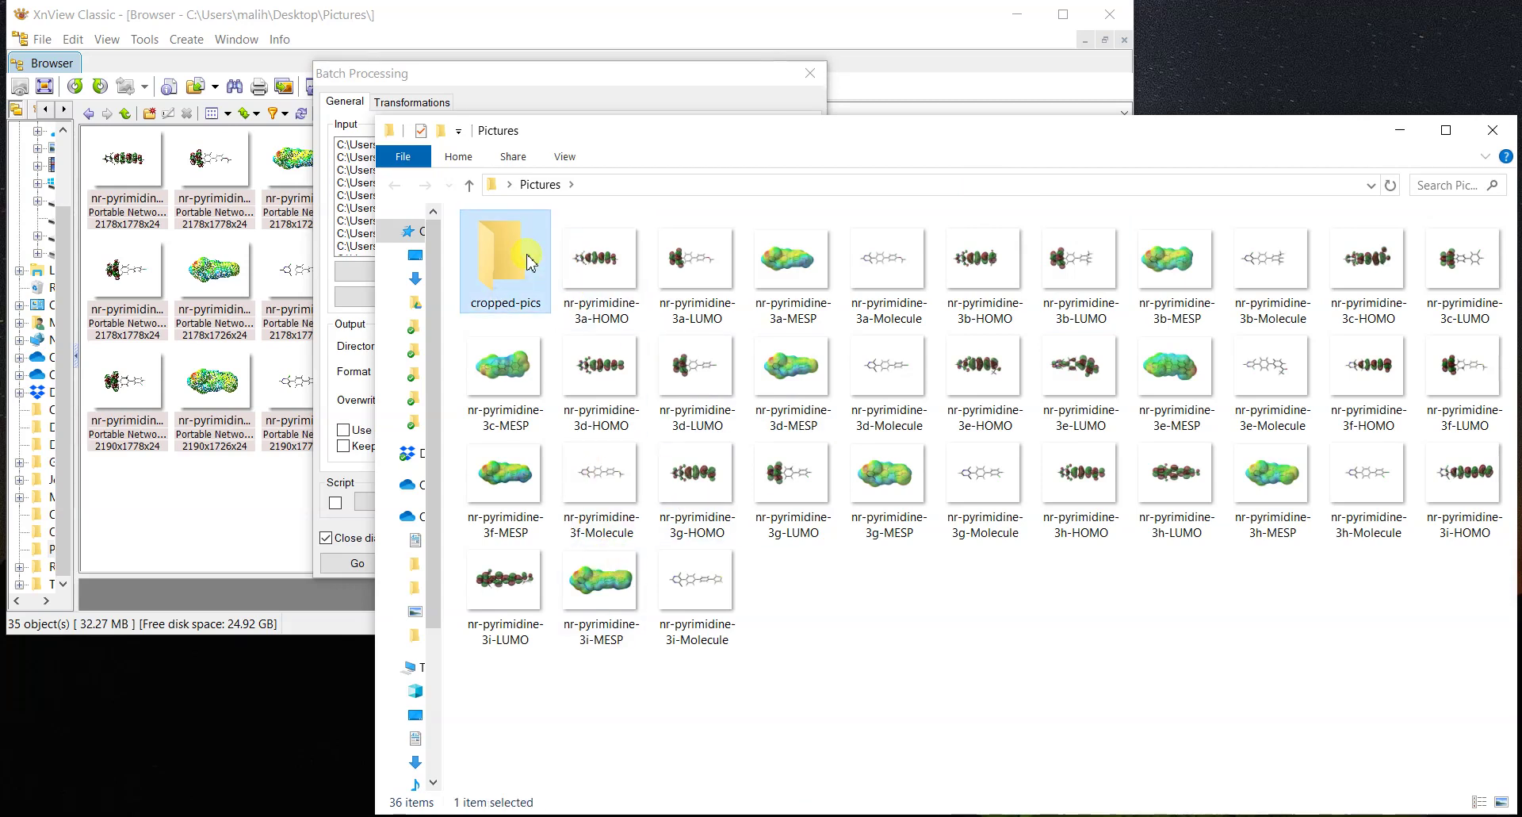
Set the batch output directory to Pictures\cropped-pics.
click(525, 78)
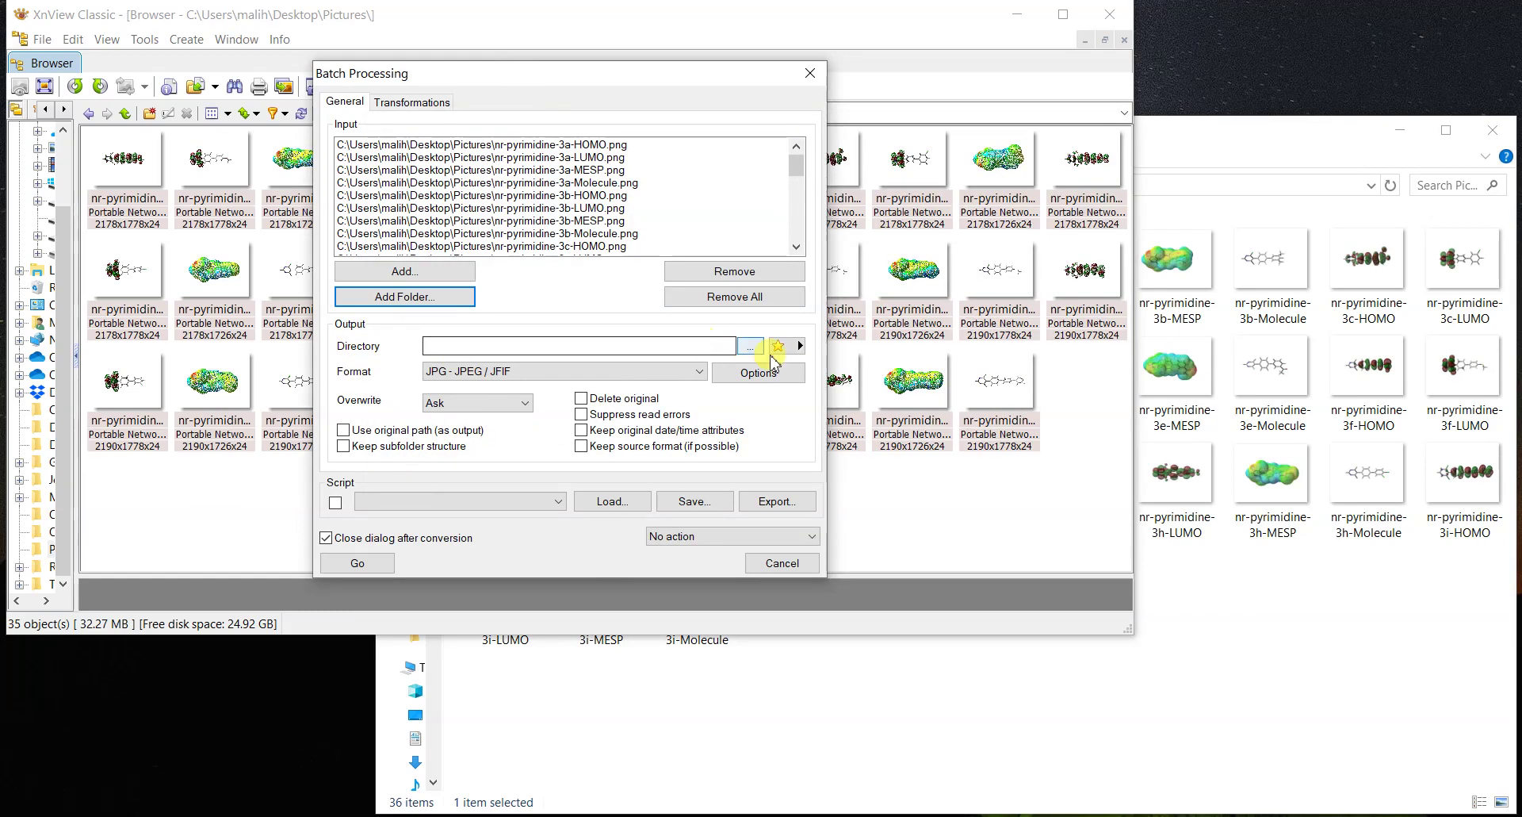
click(749, 345)
scroll(674, 397, down, 5)
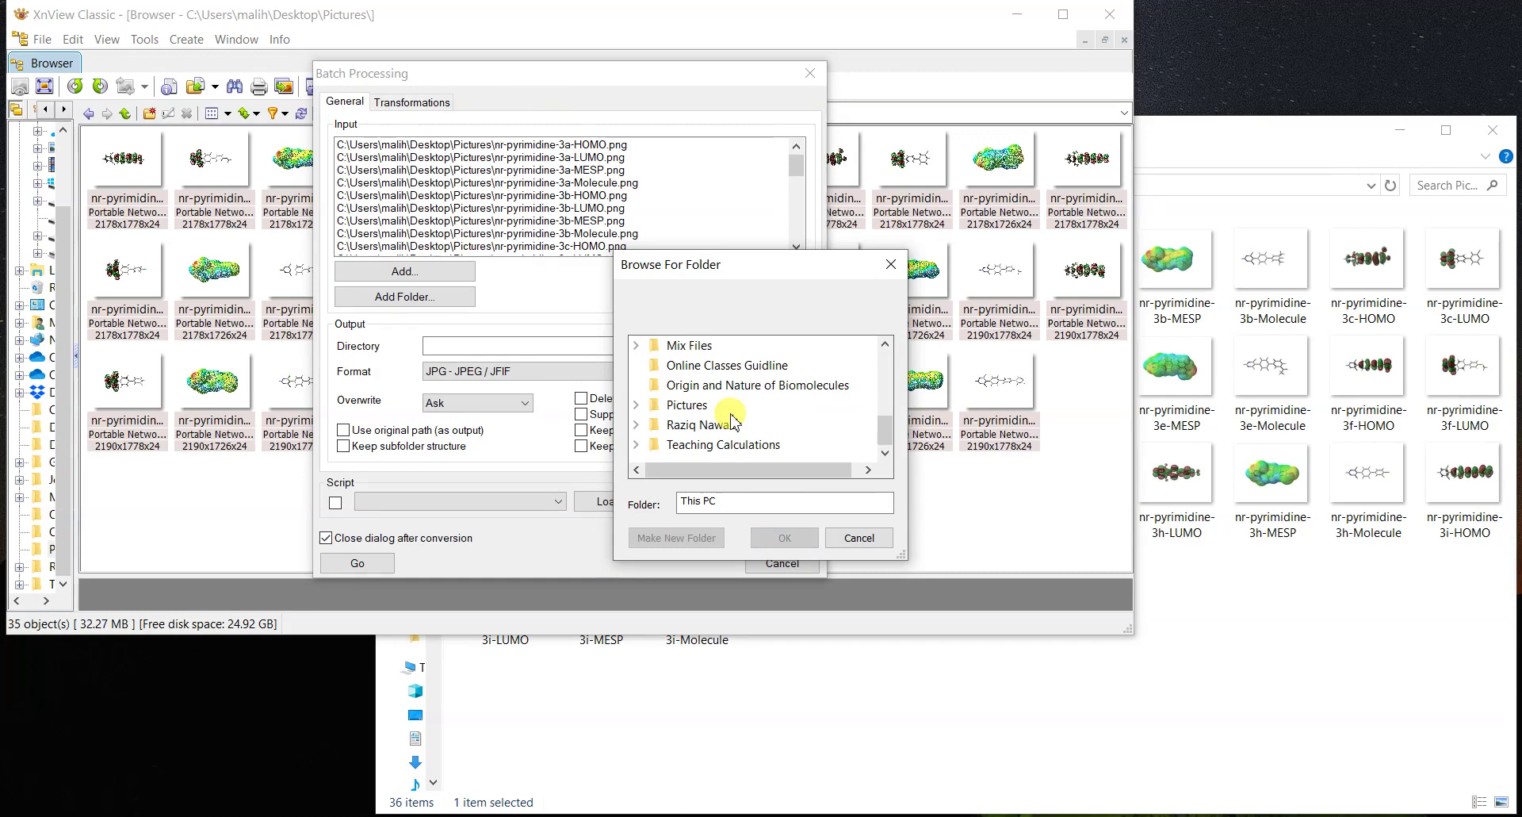
click(636, 405)
click(690, 424)
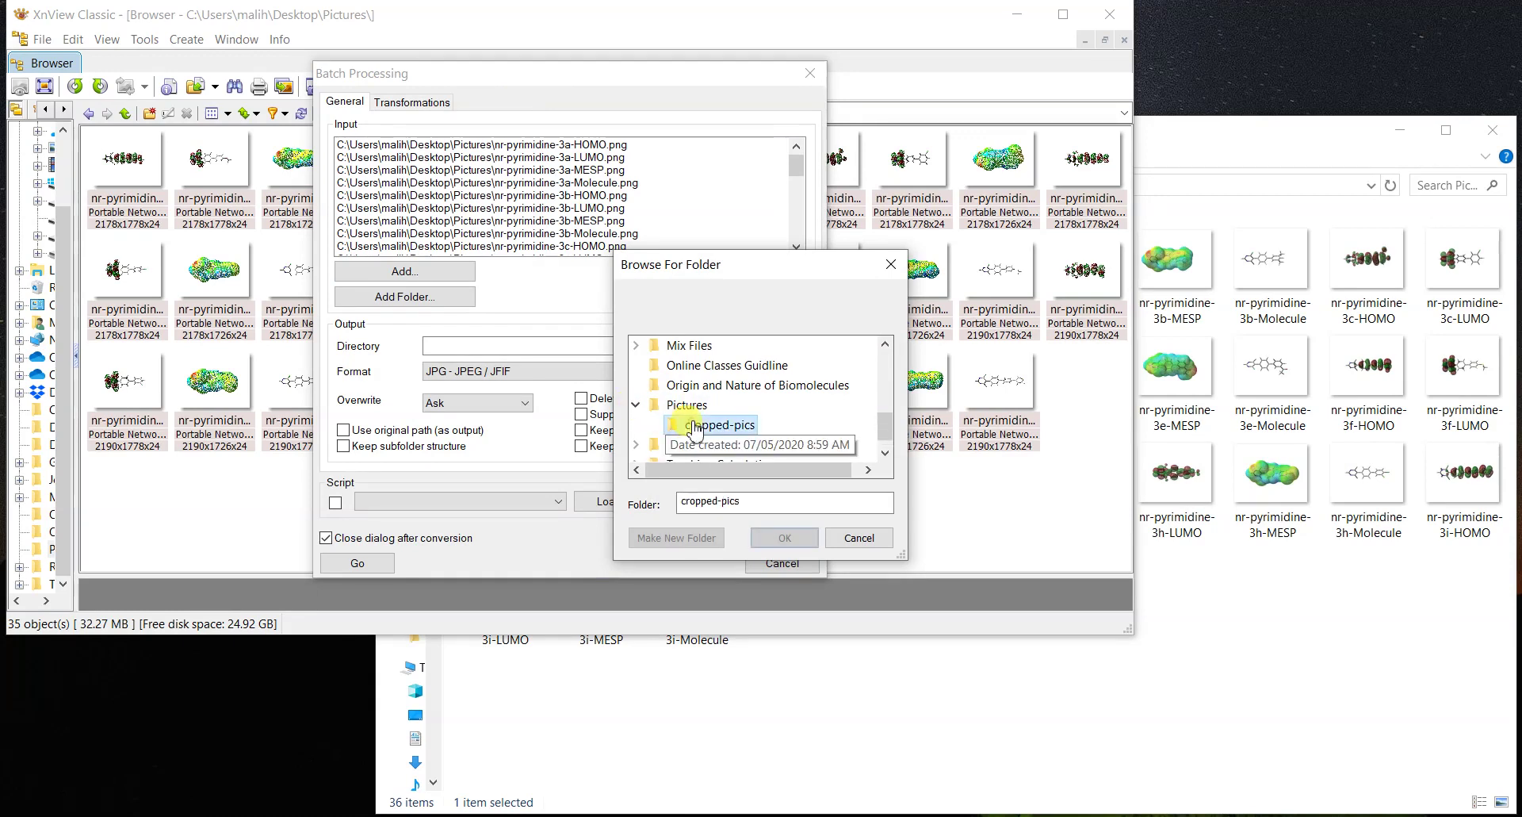
click(801, 536)
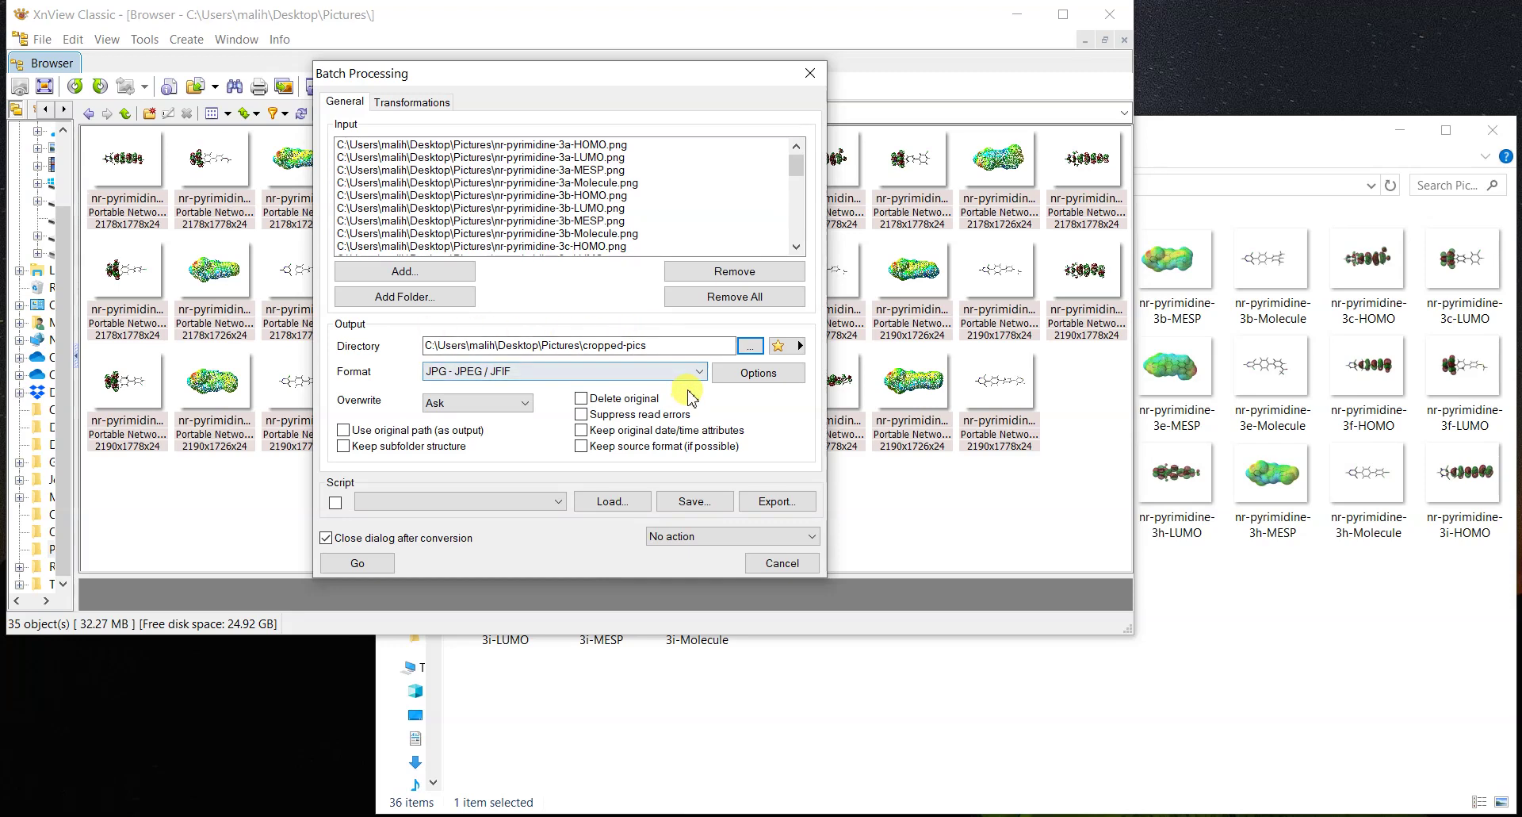
Change the output format to PNG - Portable Network Graphics.
click(481, 373)
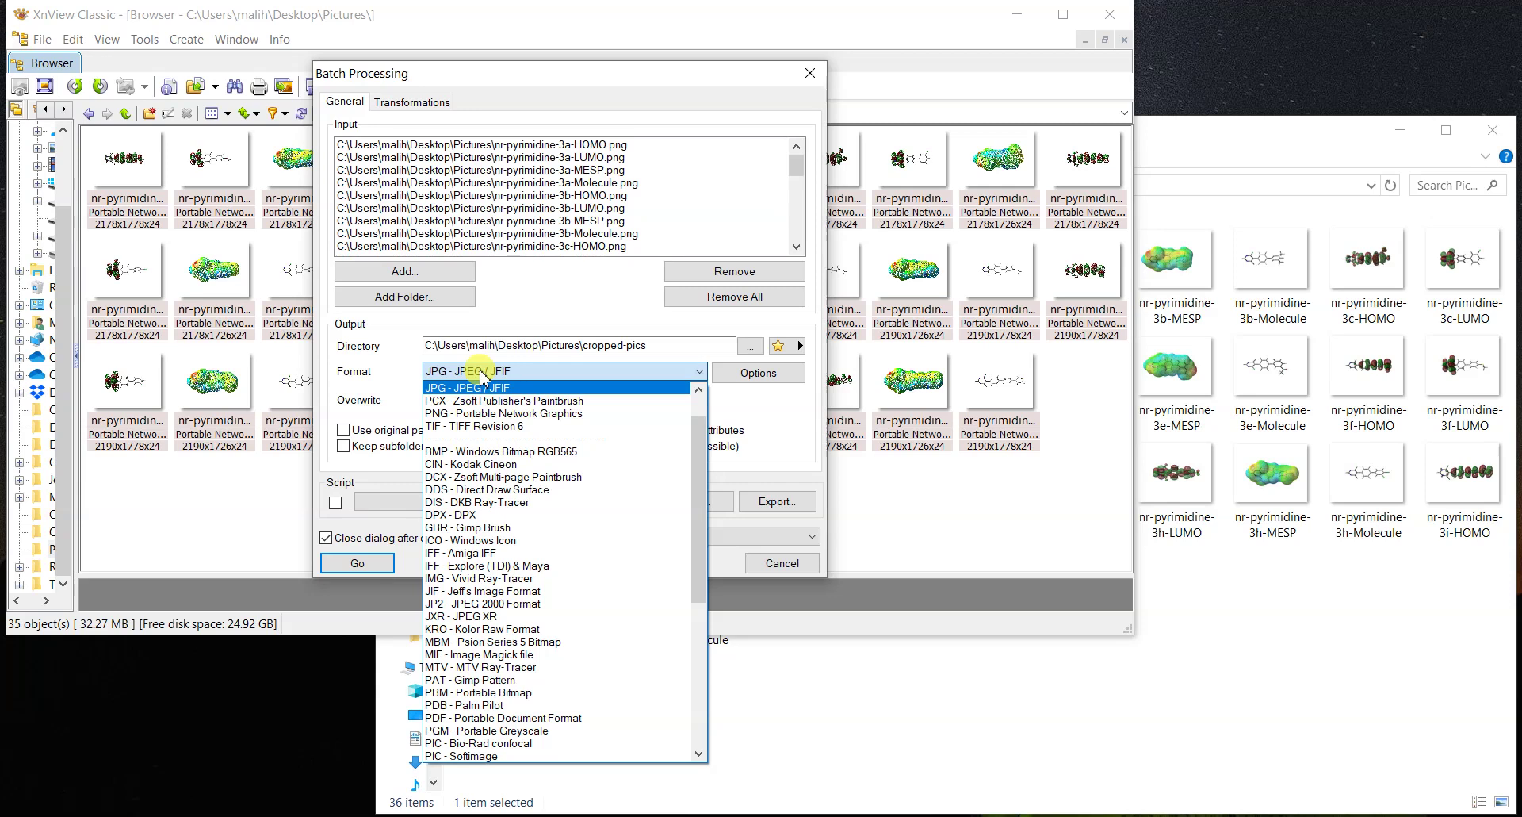
click(482, 376)
click(514, 373)
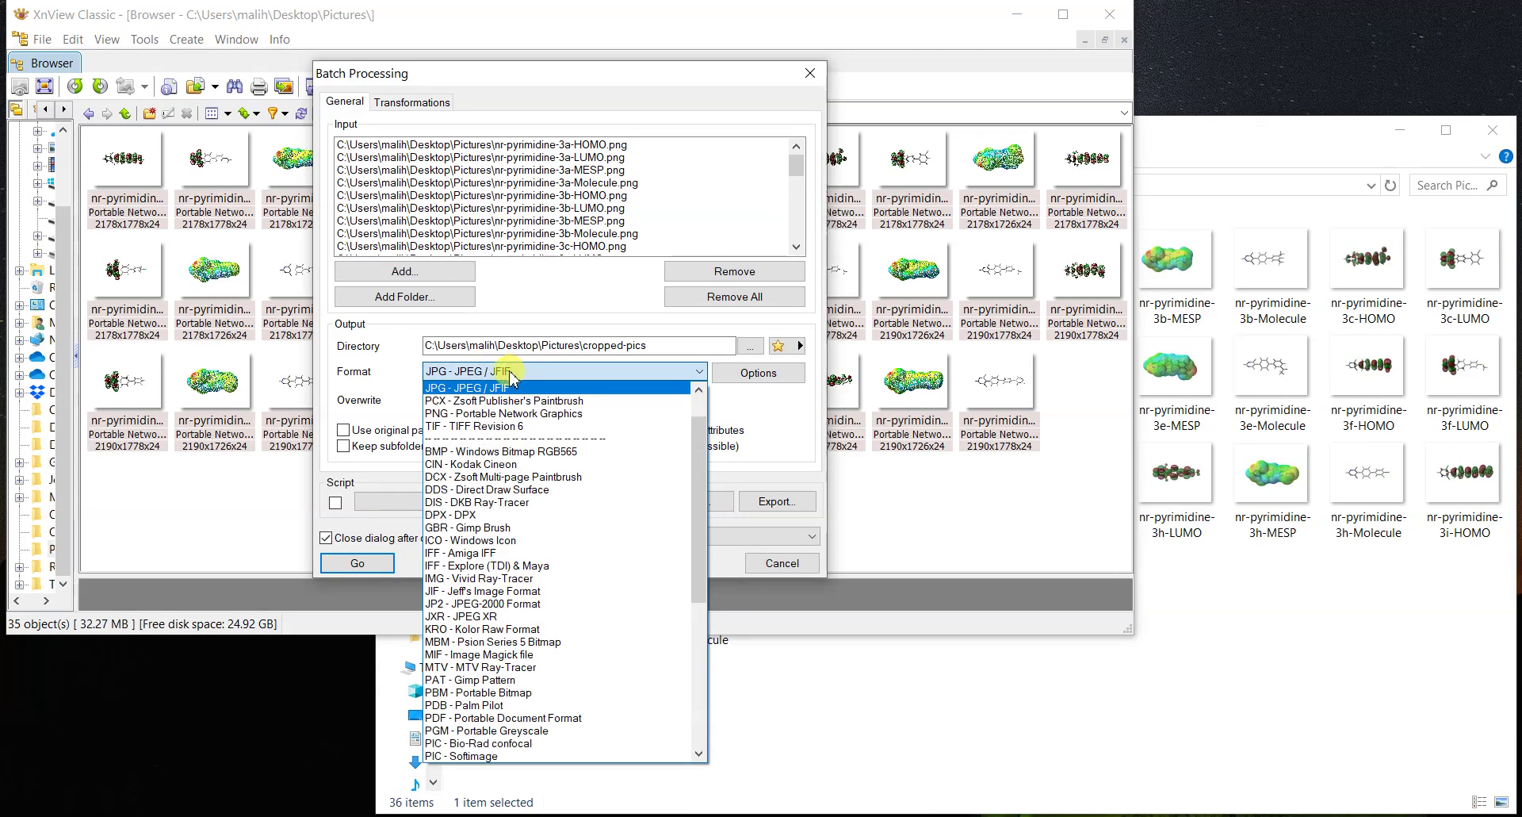
click(503, 413)
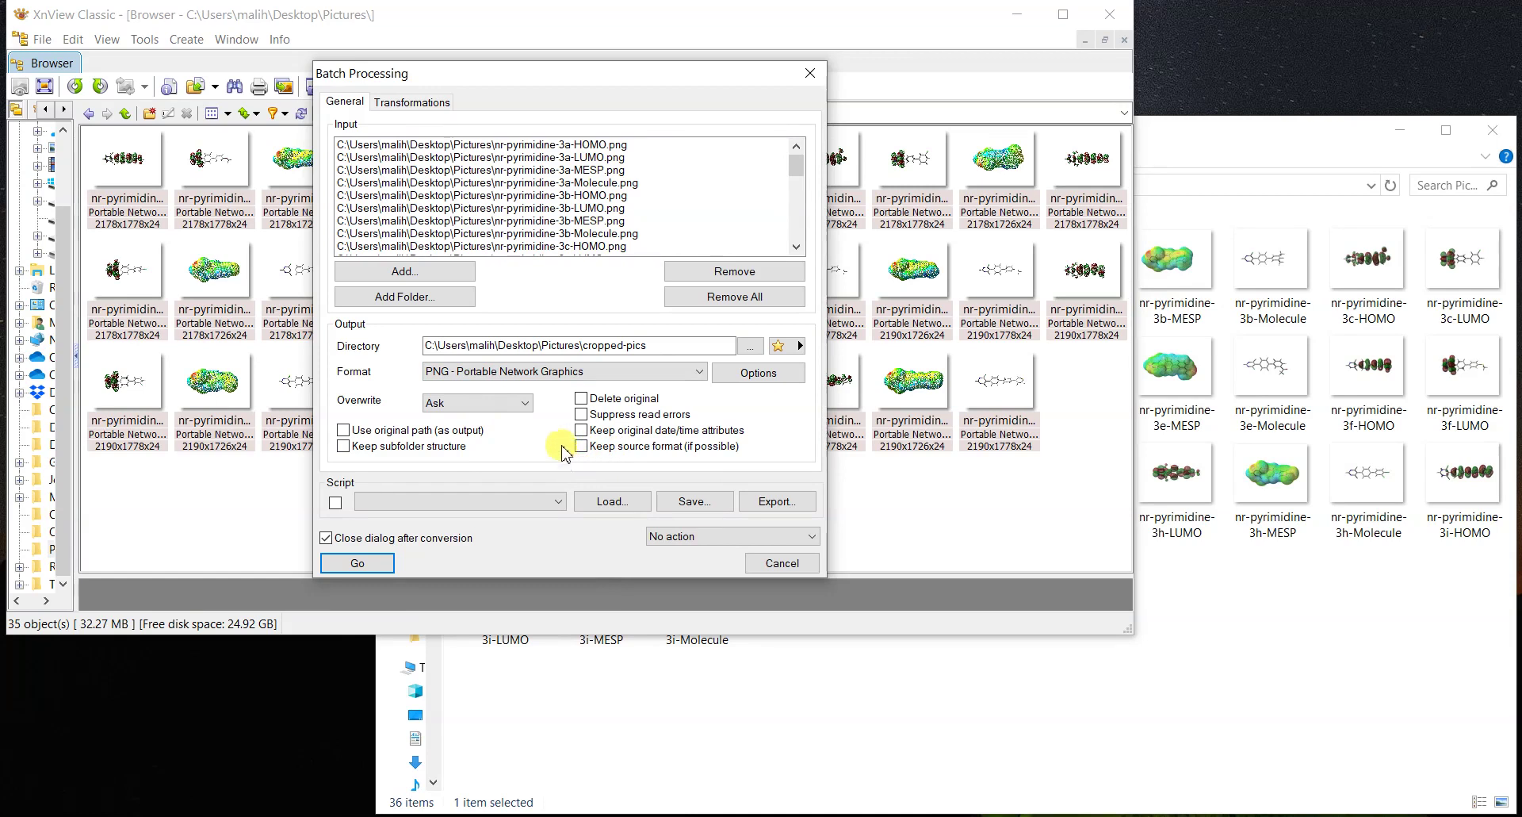
Add an Auto crop transformation with white background colour, then run the batch on all 35 images.
click(420, 104)
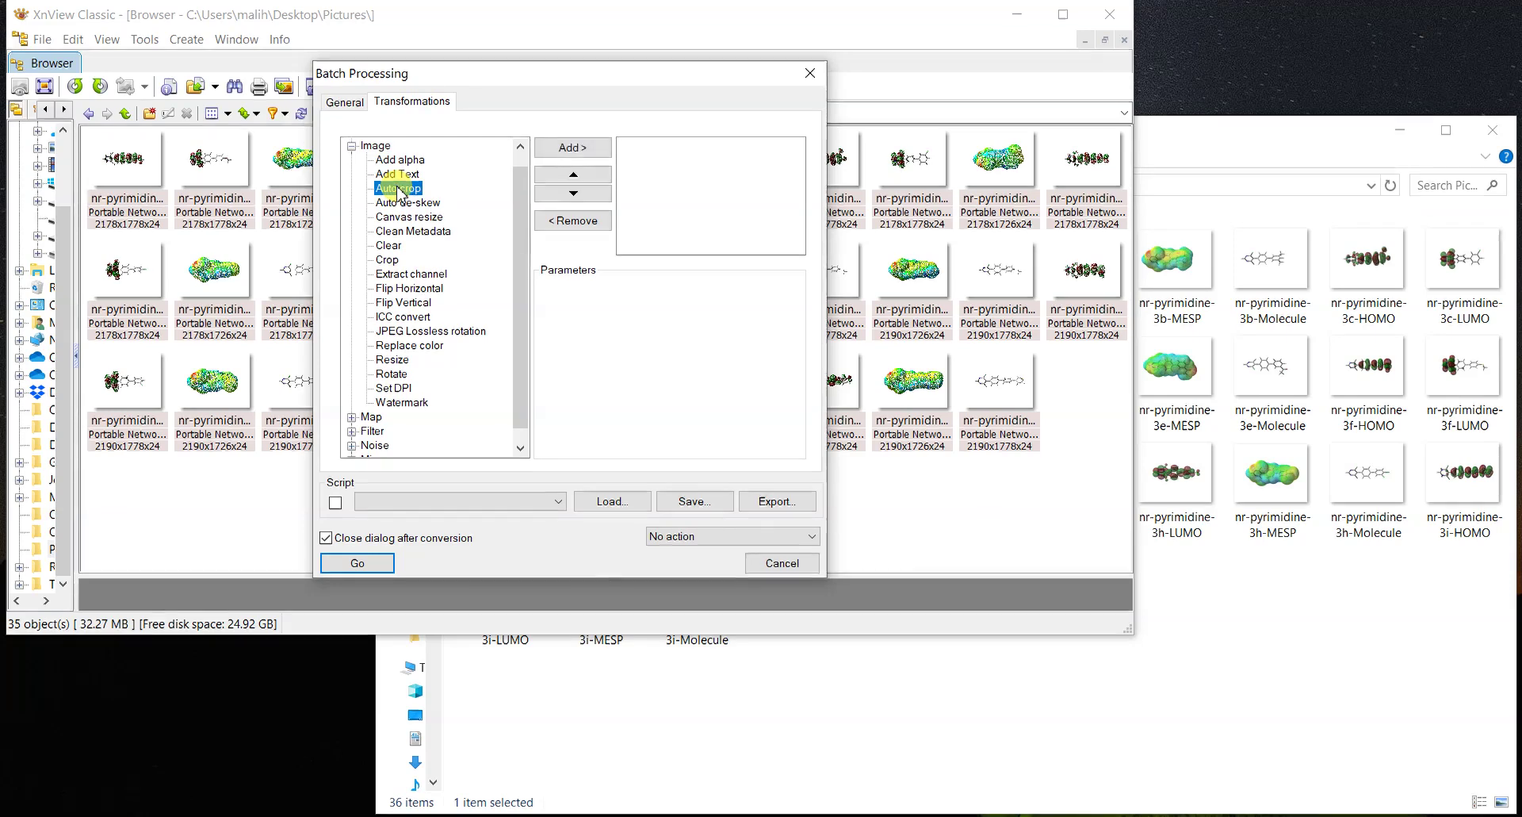
click(563, 149)
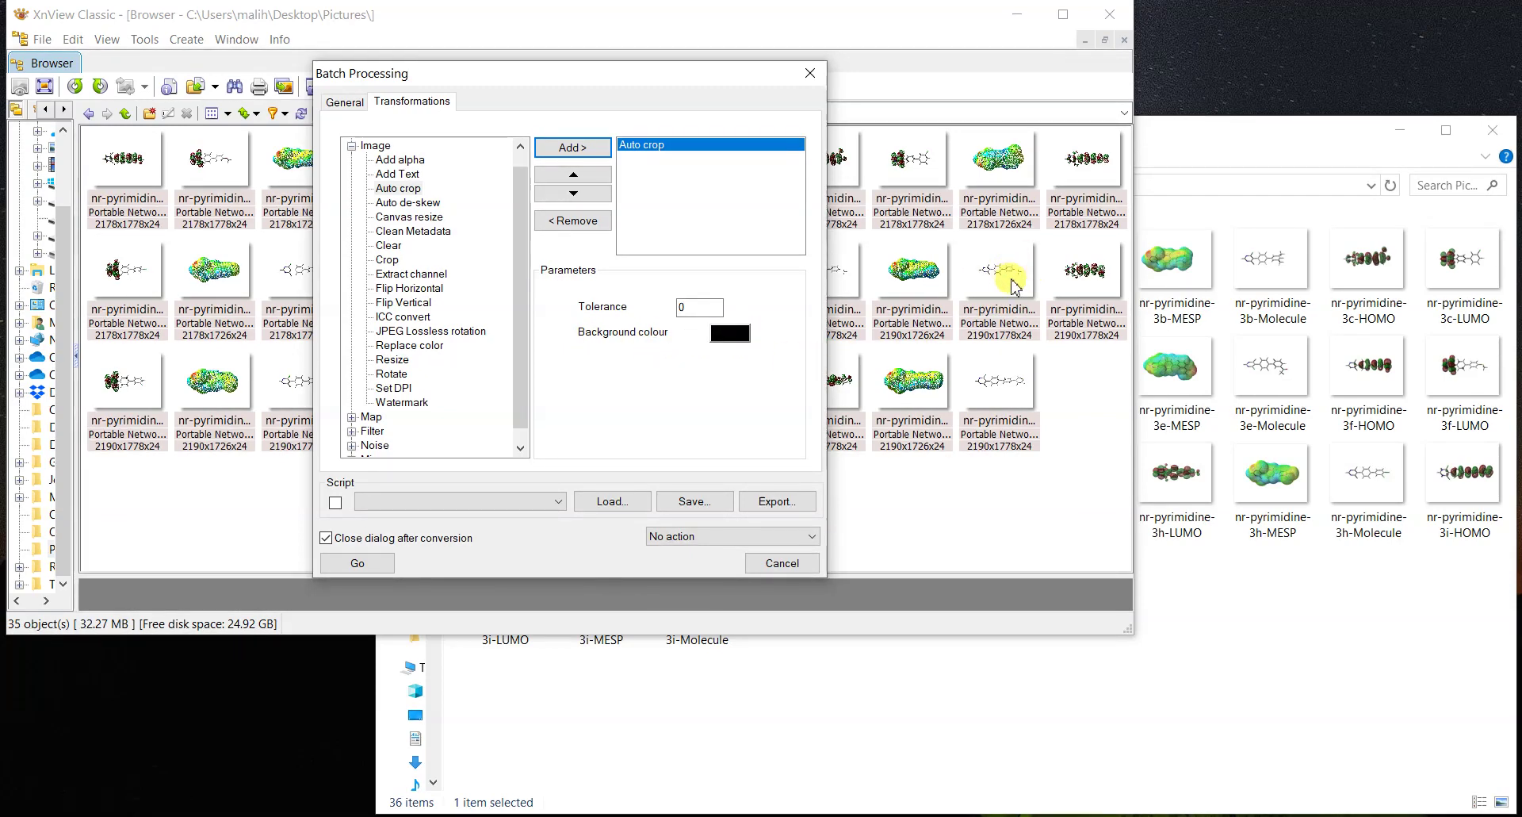
click(723, 347)
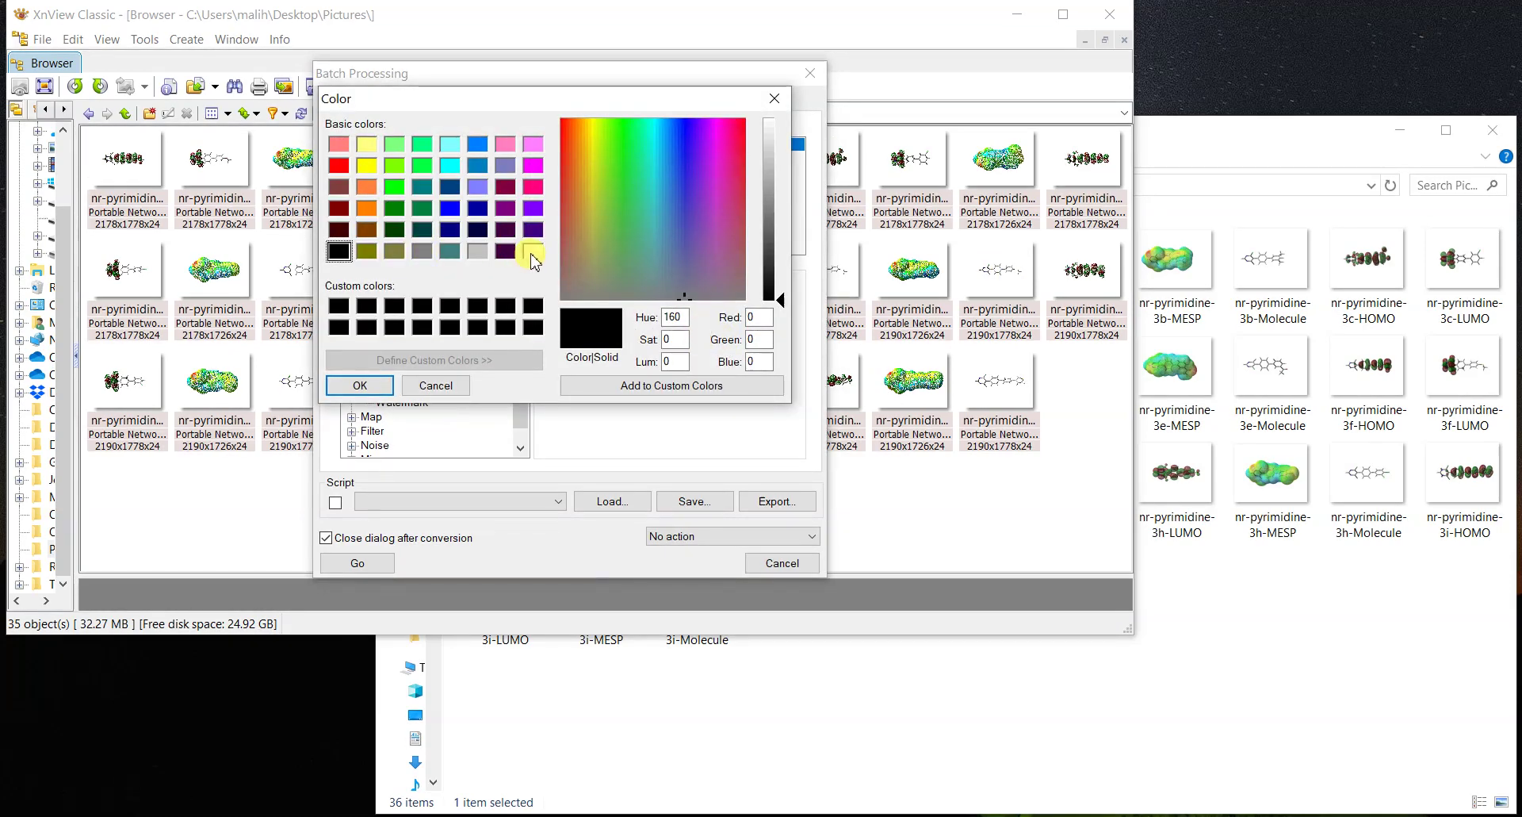
click(533, 251)
click(361, 385)
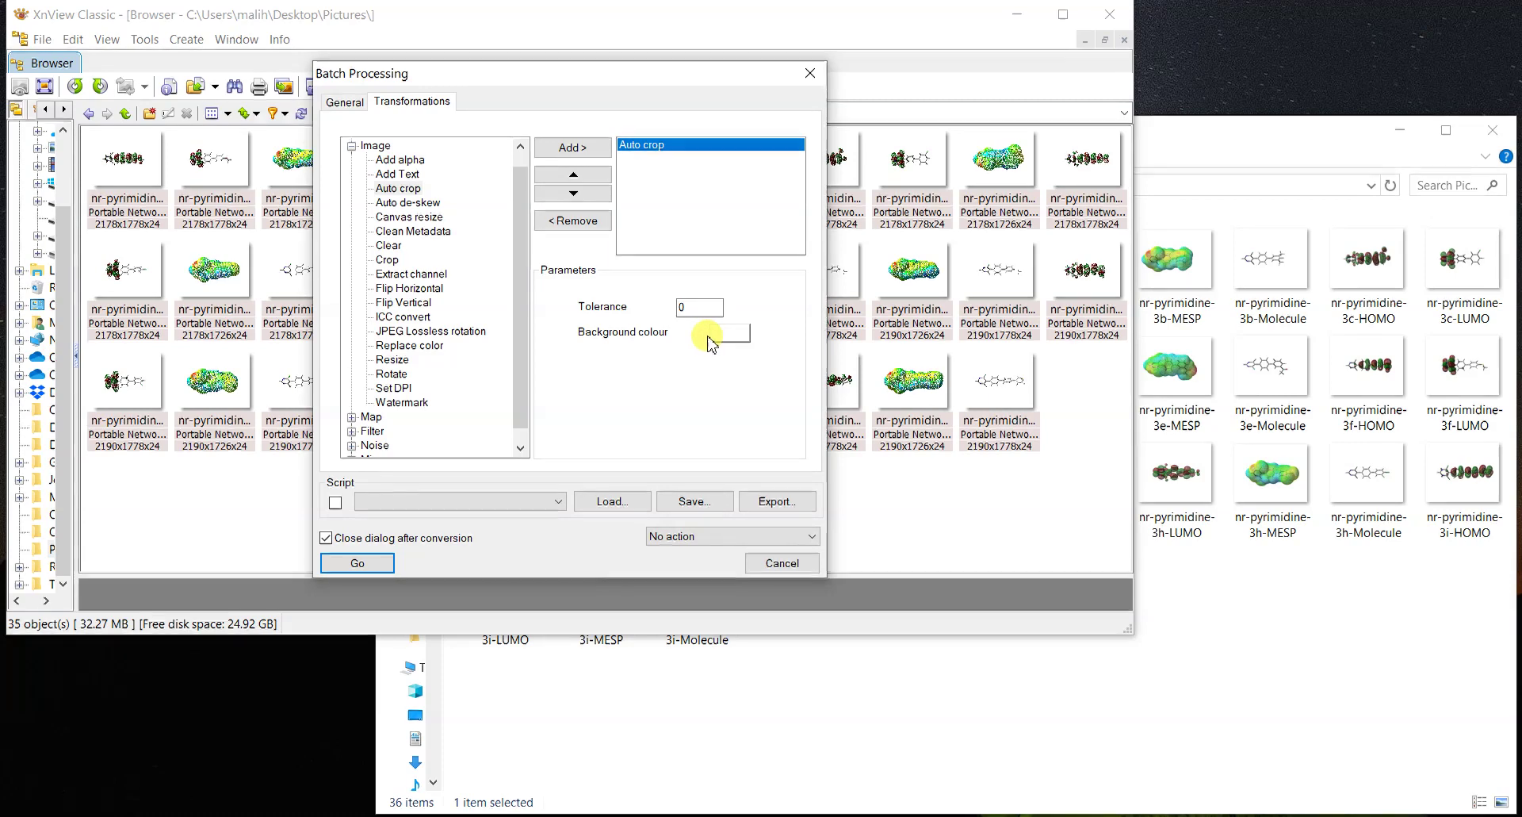
click(358, 563)
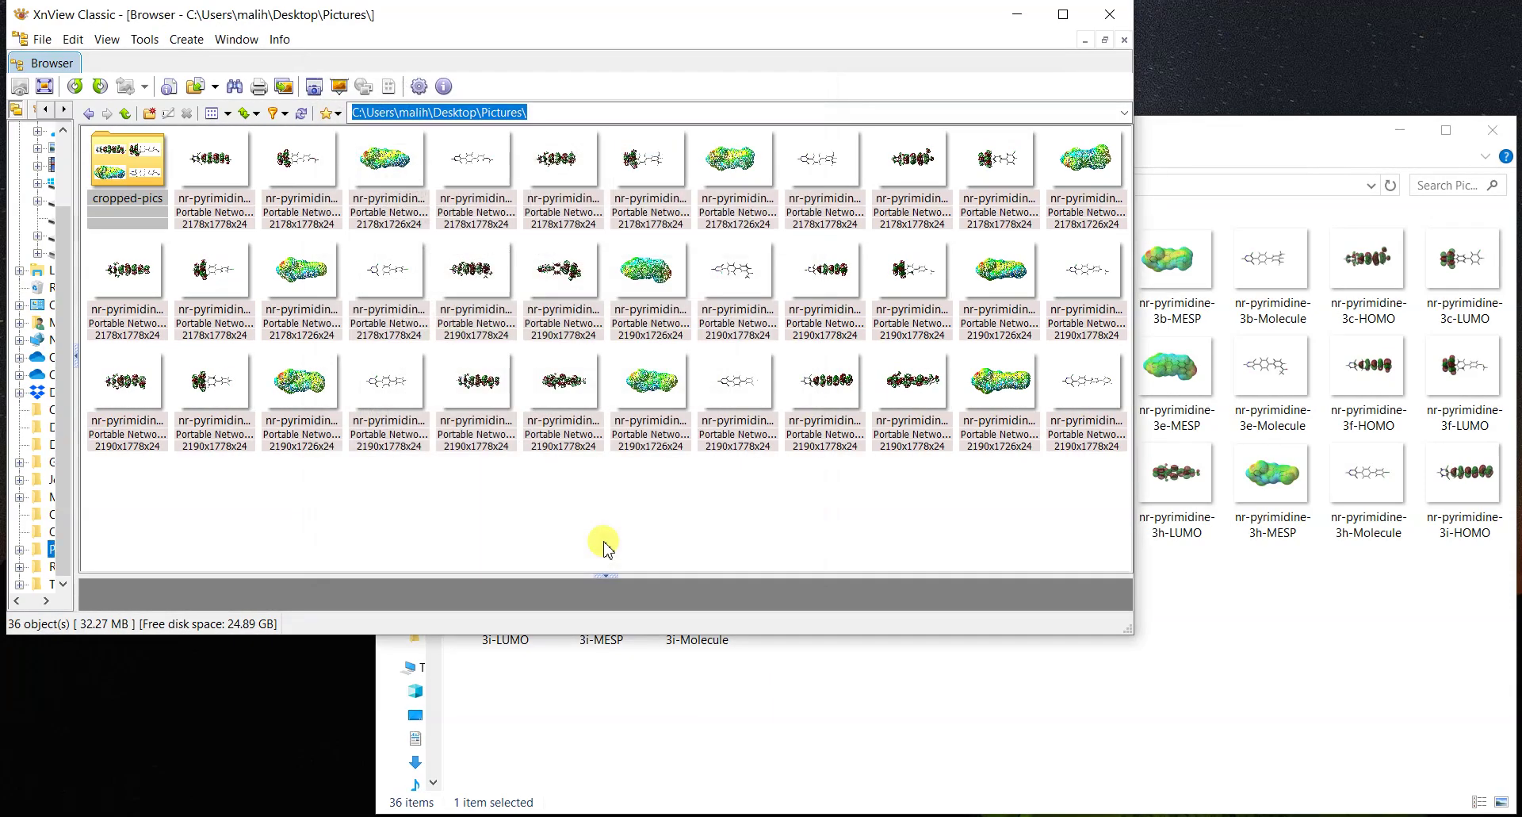
In File Explorer, open cropped-pics and open the nr-pyrimidine-3c-MESP image in Photo Viewer.
click(1267, 576)
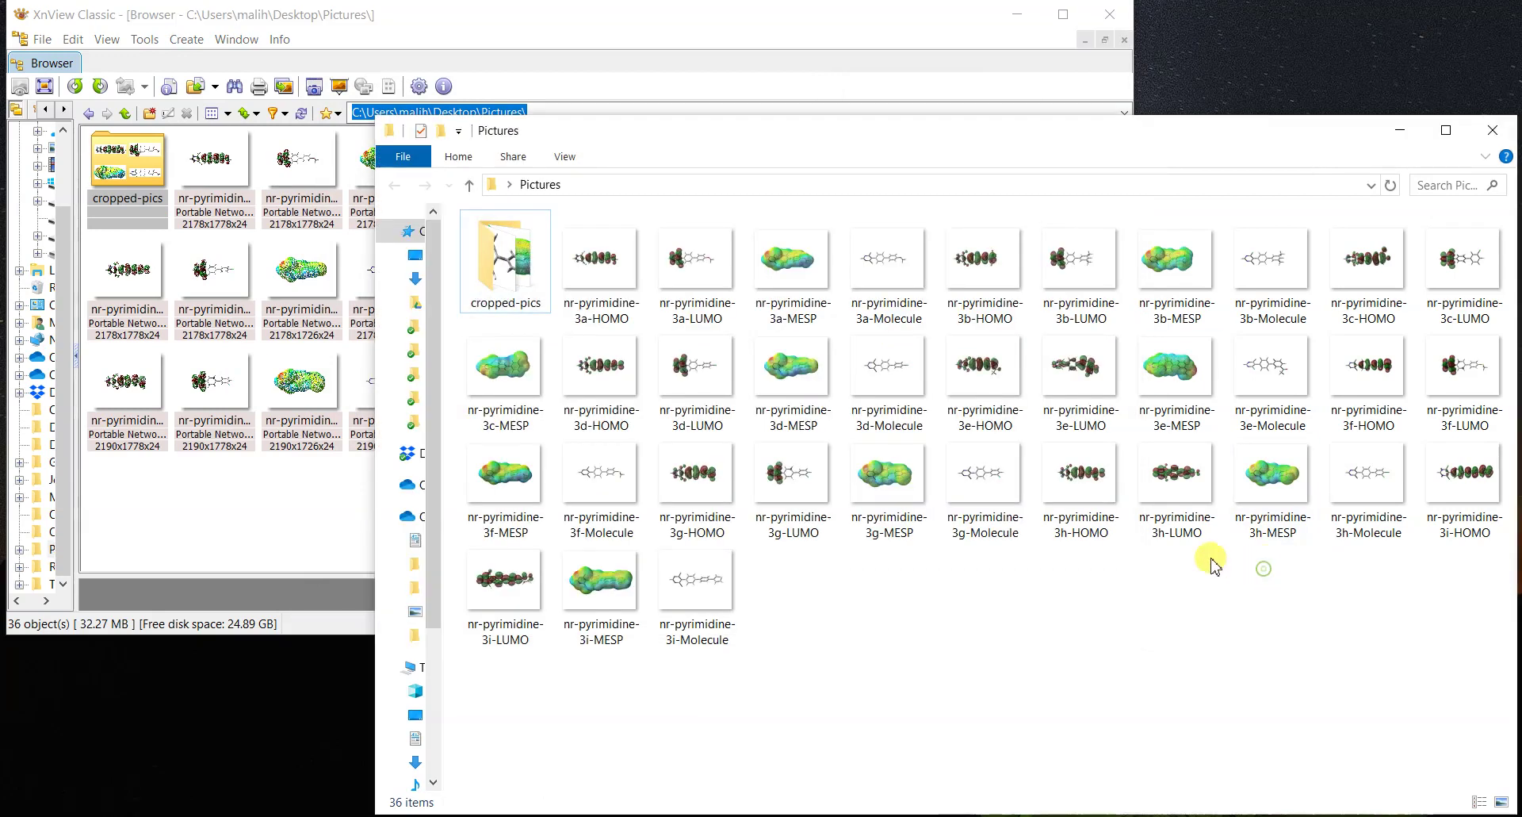
double_click(519, 268)
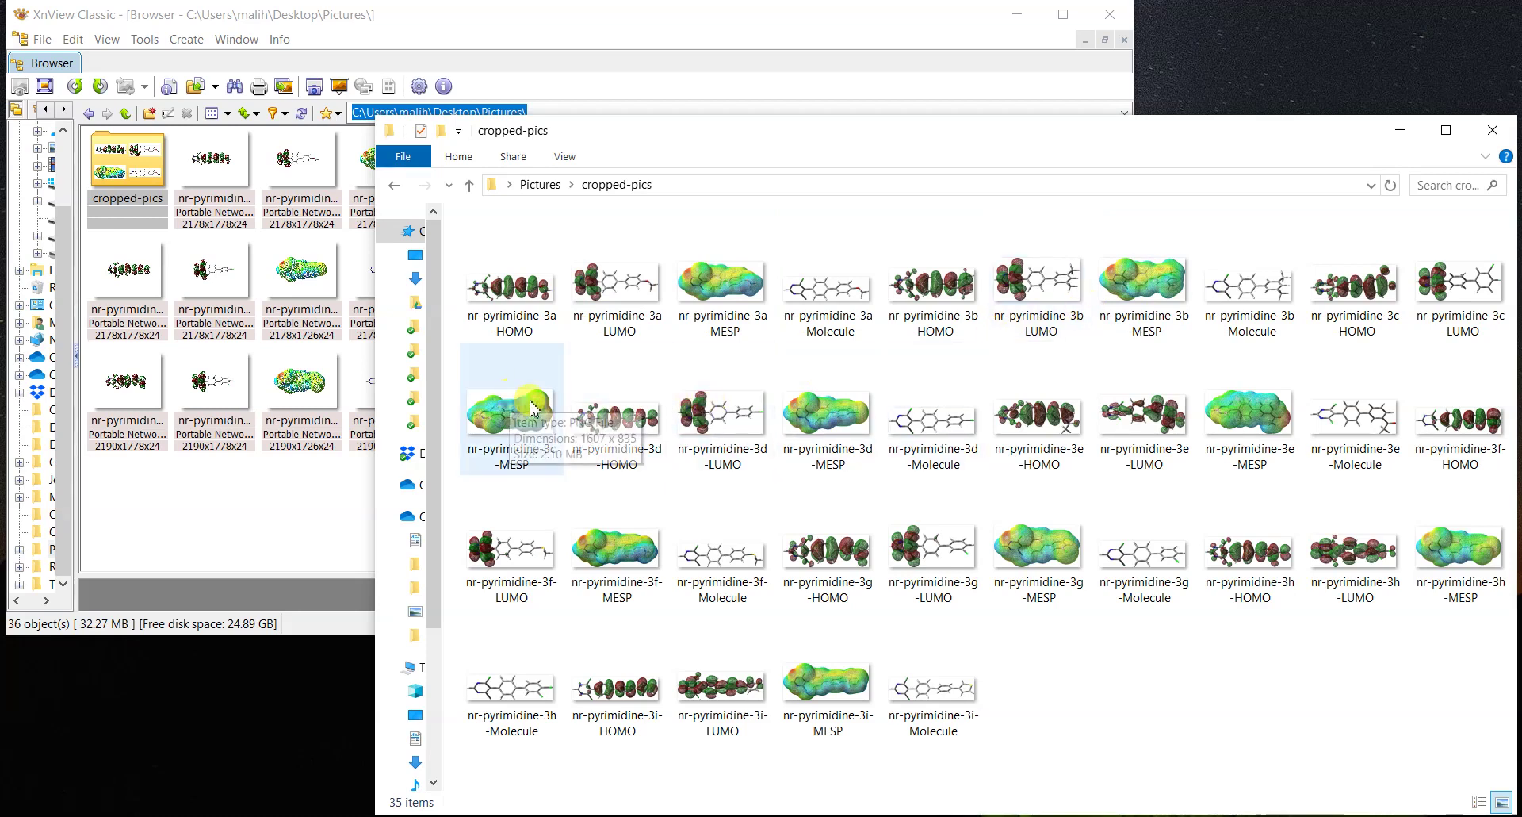
click(510, 429)
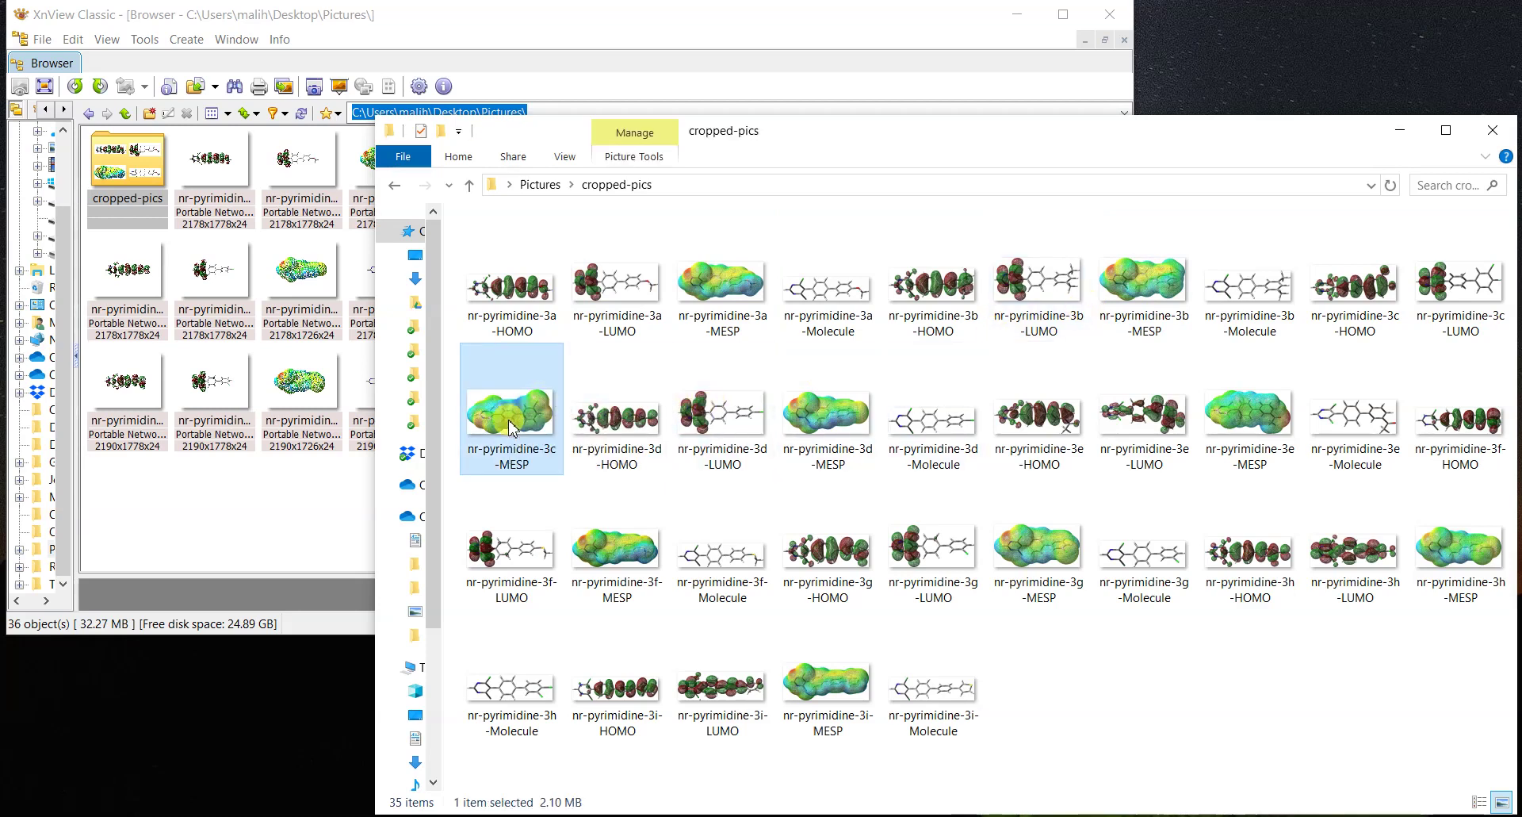
double_click(510, 428)
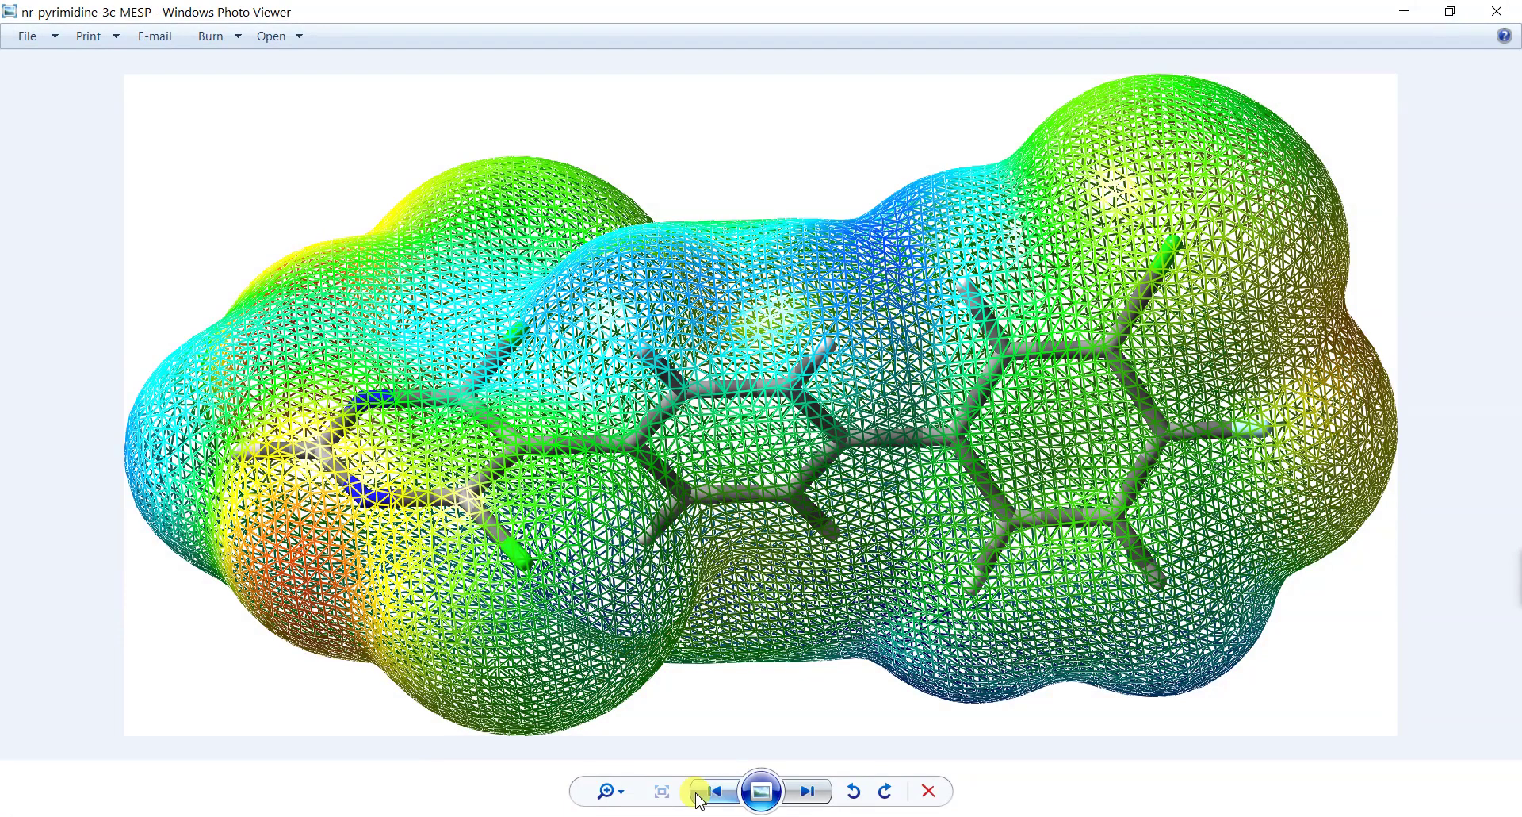
View the cropped 3c-LUMO image, return to 3c-MESP, then close Windows Photo Viewer.
click(697, 793)
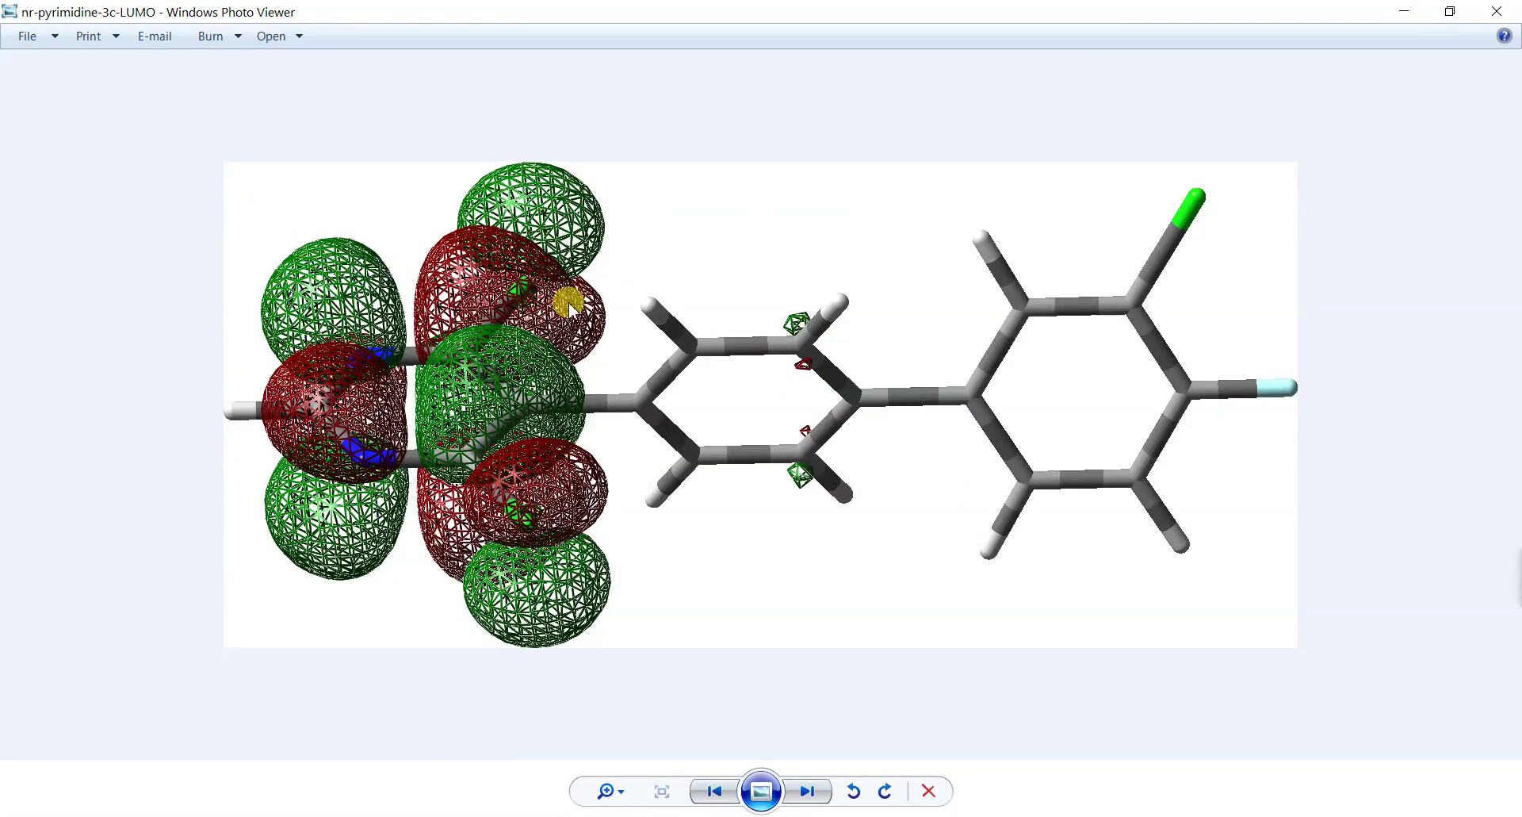
click(809, 790)
click(1482, 17)
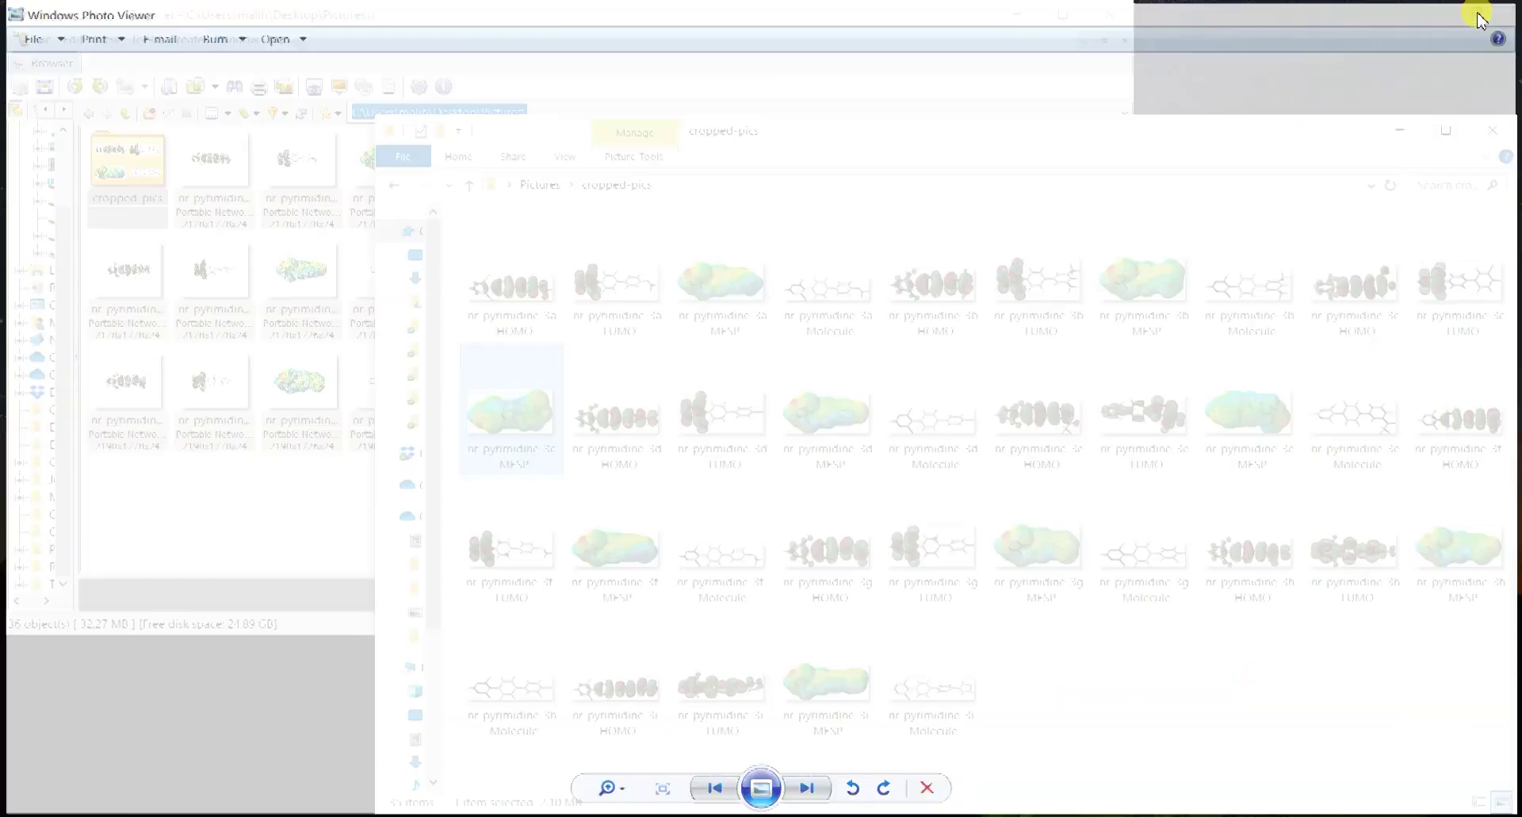